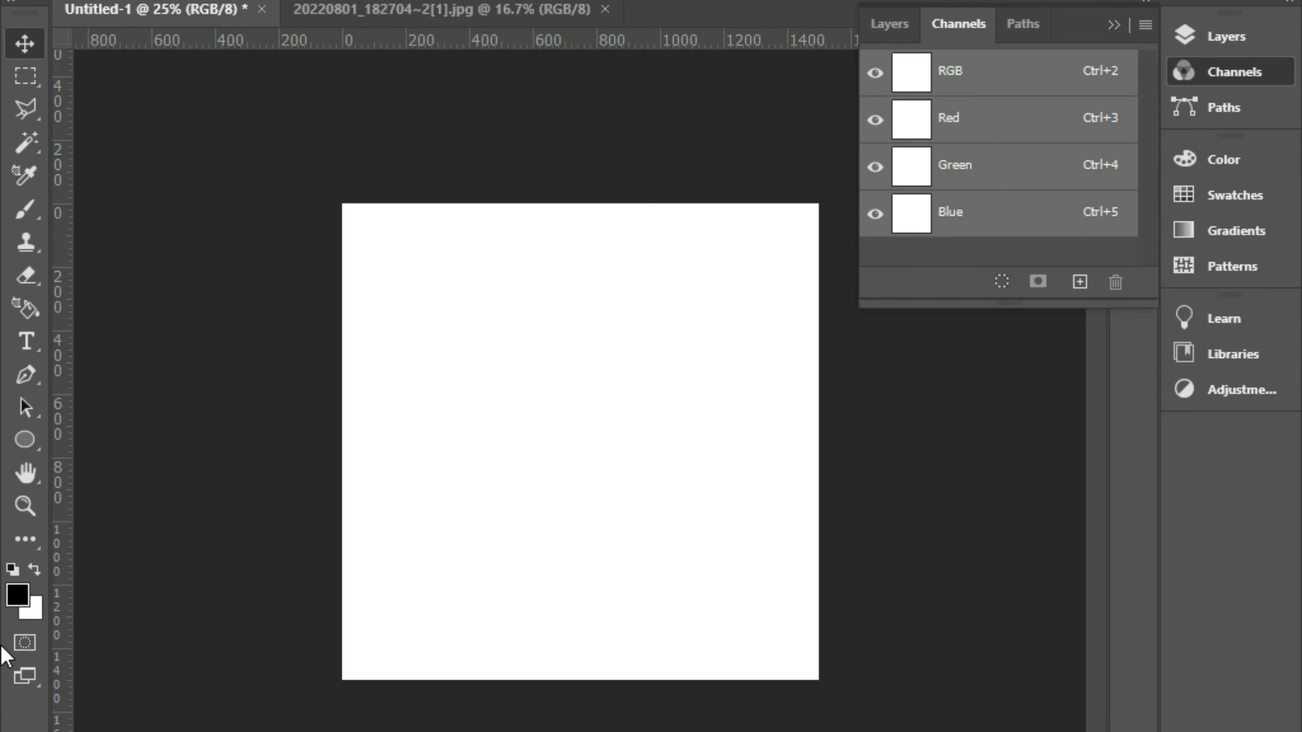
Bring the green-screen photo 20220801_182704~2[1].jpg to the front.
left_click(464, 13)
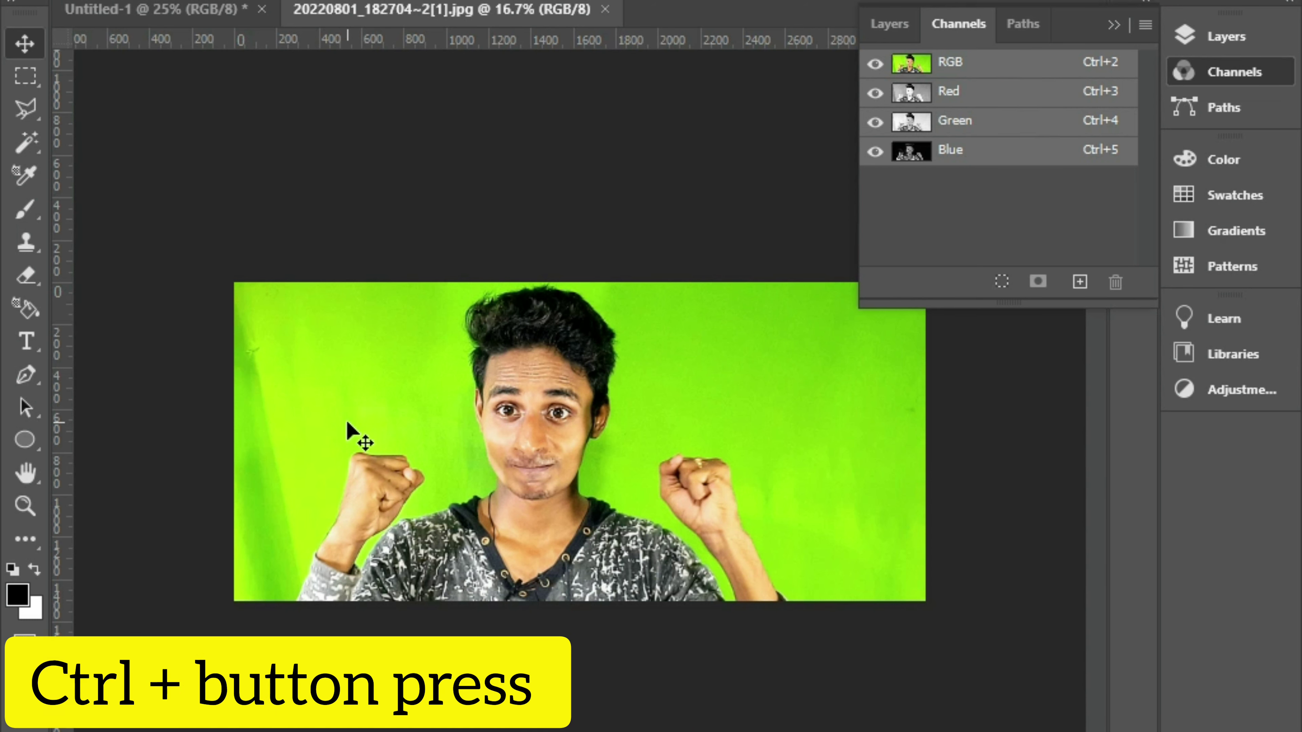
Zoom in on the photo and select the standard Pen Tool.
key("ctrl+plus")
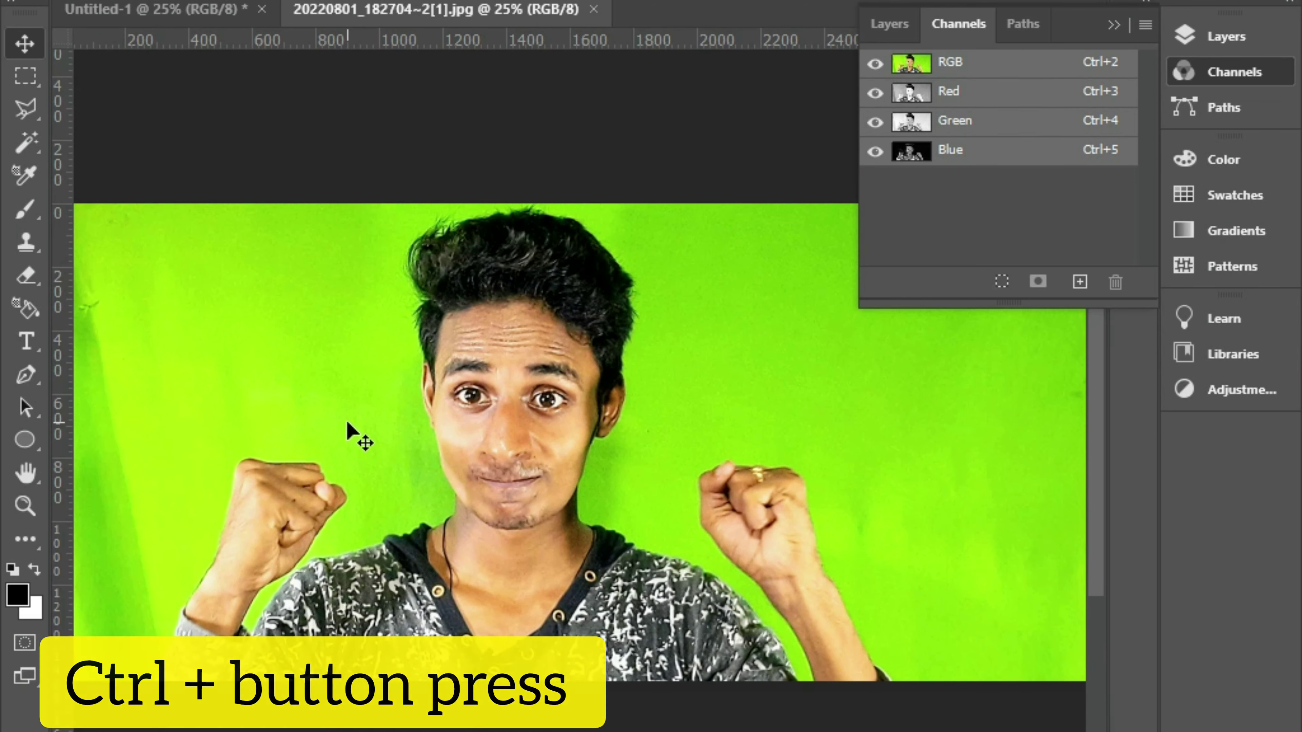
scroll(346, 421, "up", 1)
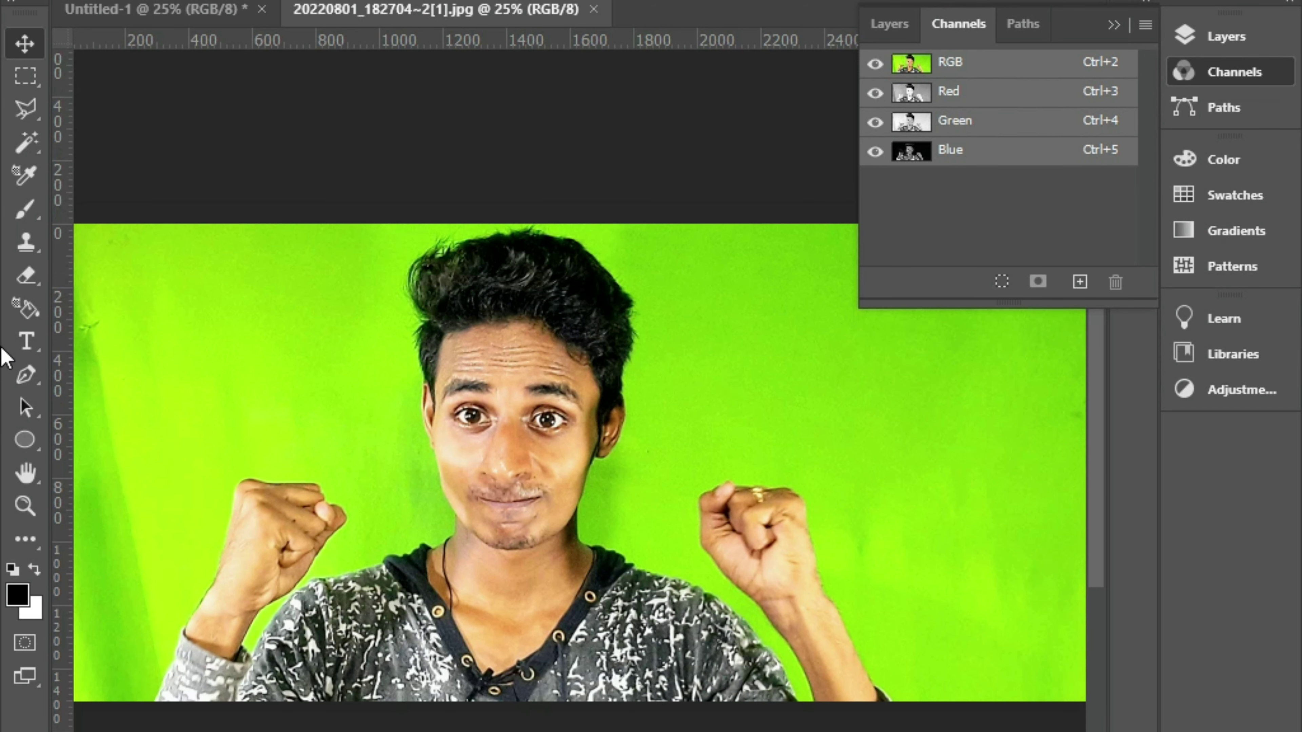
right_click(37, 382)
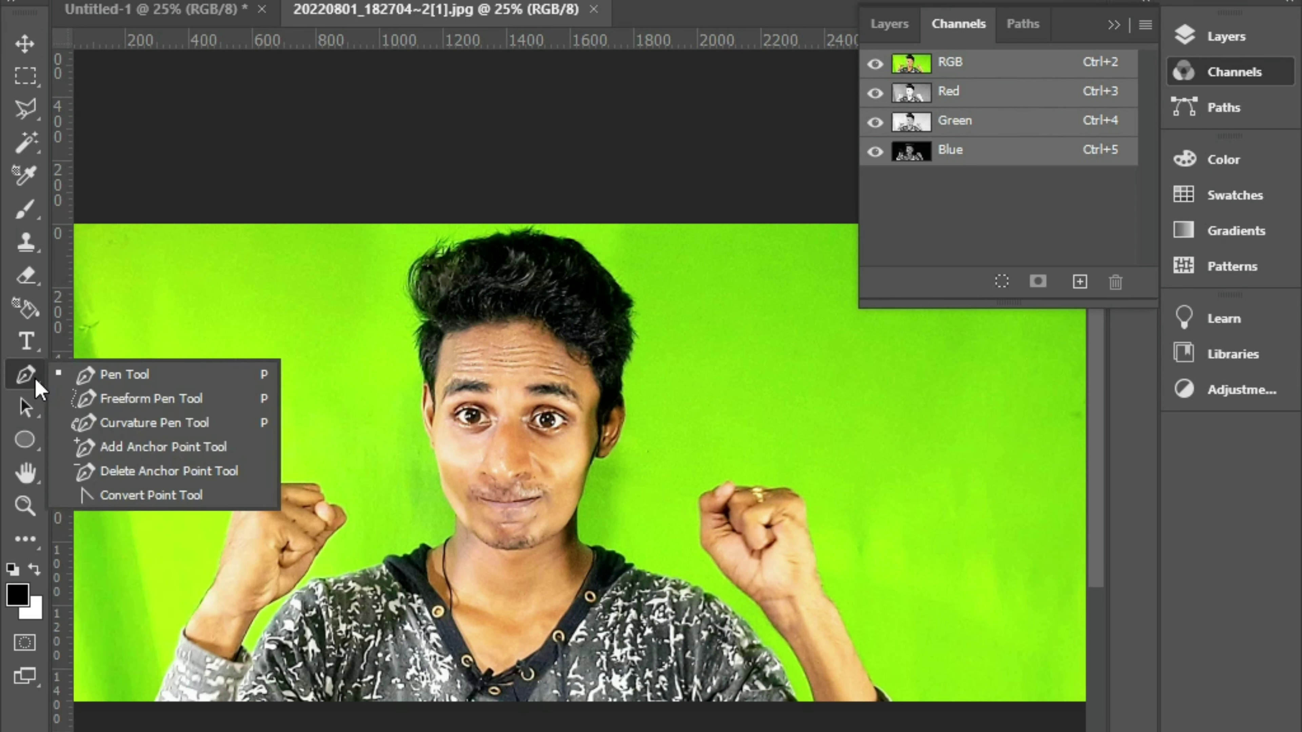
left_click(150, 375)
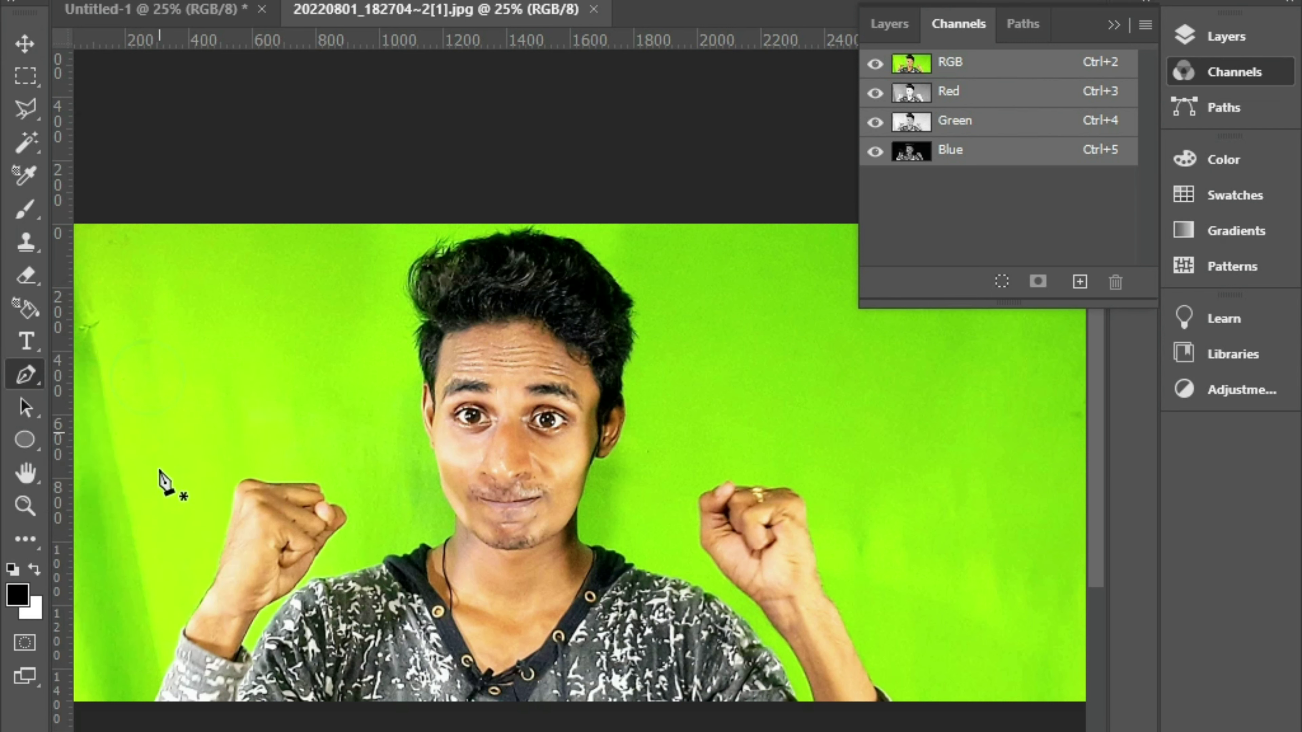
Zoom in closer and pan to the man's raised fist on the left.
key("ctrl+equal")
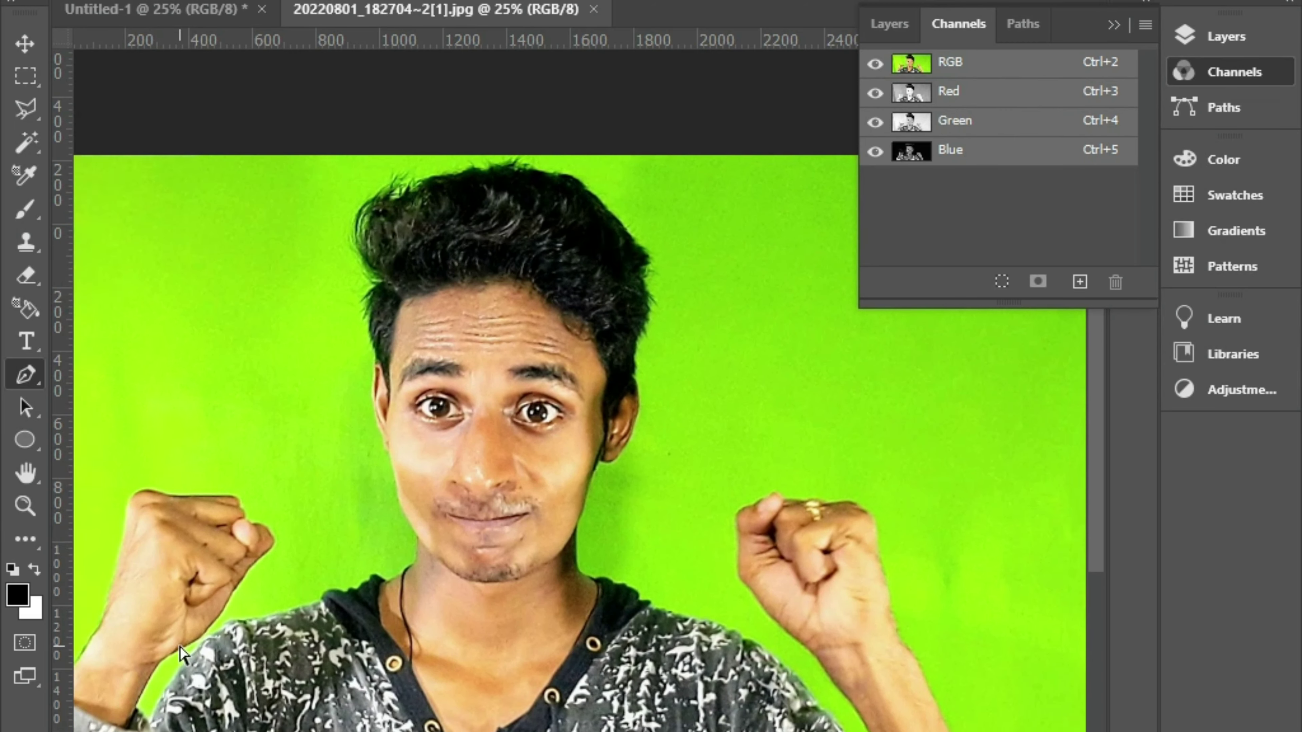
key("ctrl+equal")
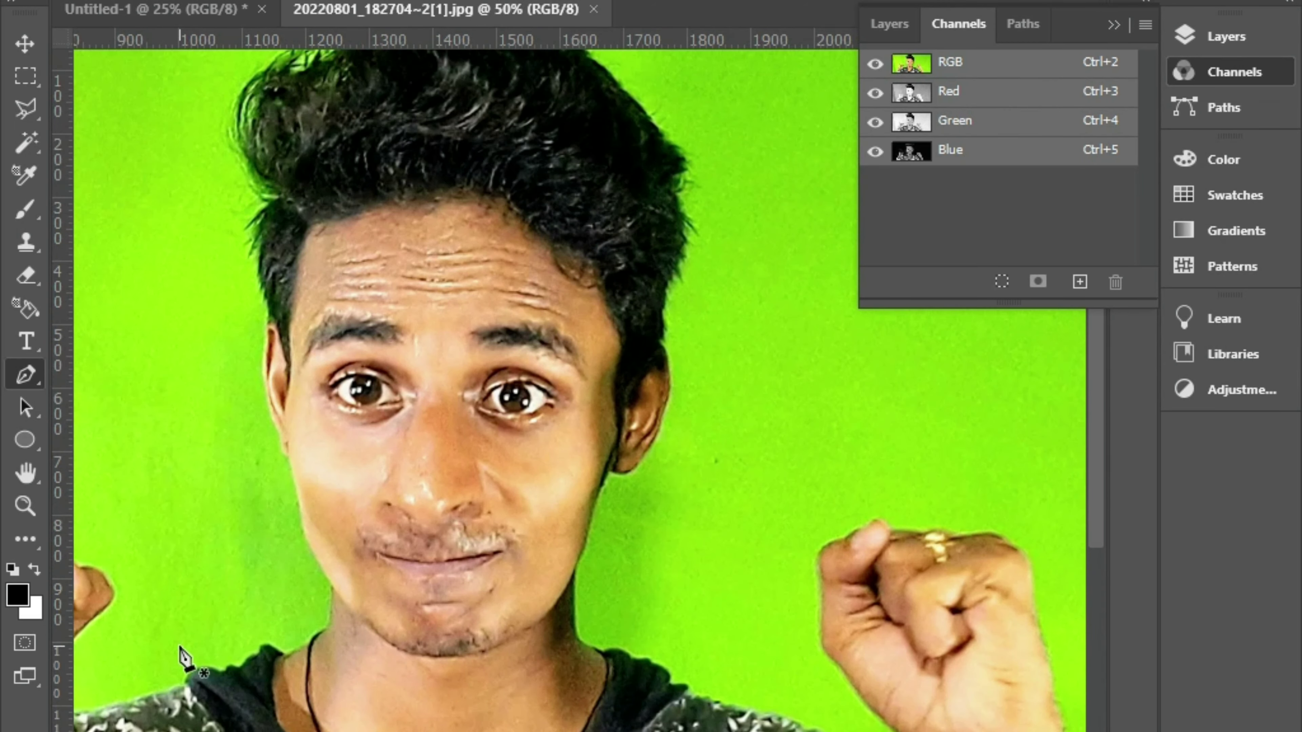
mouse_move(355, 566)
left_mouse_down()
mouse_move(808, 282)
mouse_move(765, 344)
mouse_move(700, 371)
left_mouse_up()
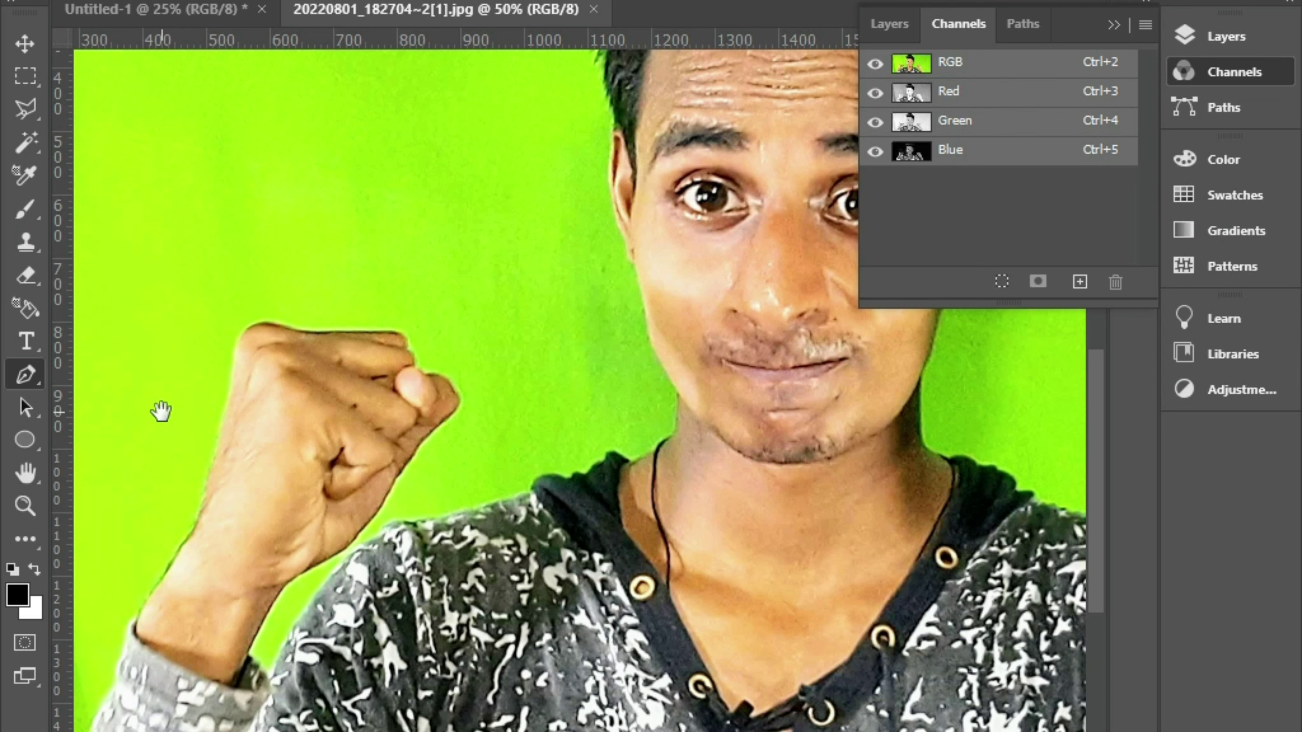
mouse_move(161, 410)
left_mouse_down()
mouse_move(348, 407)
mouse_move(370, 364)
mouse_move(323, 436)
mouse_move(305, 410)
mouse_move(285, 445)
left_mouse_up()
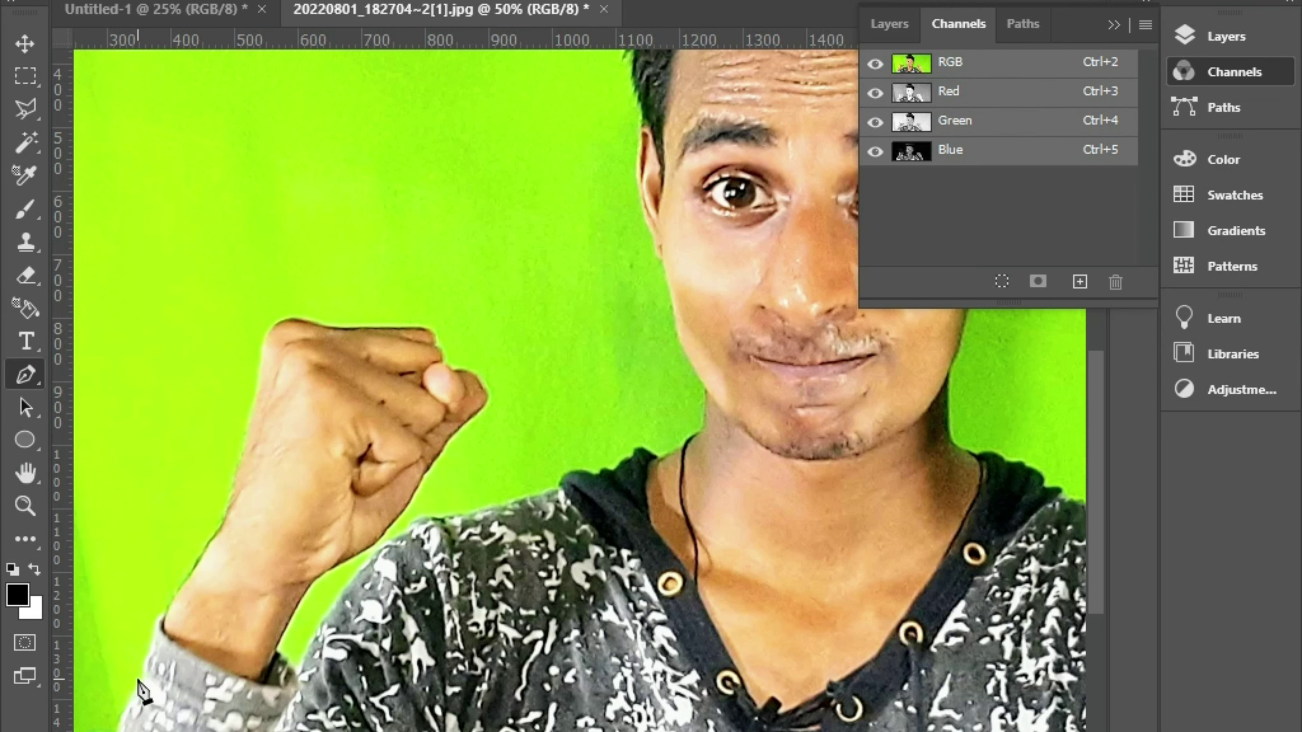
Start a forearm outline, then undo the misplaced anchors to start over.
left_click(158, 622)
left_click(204, 554)
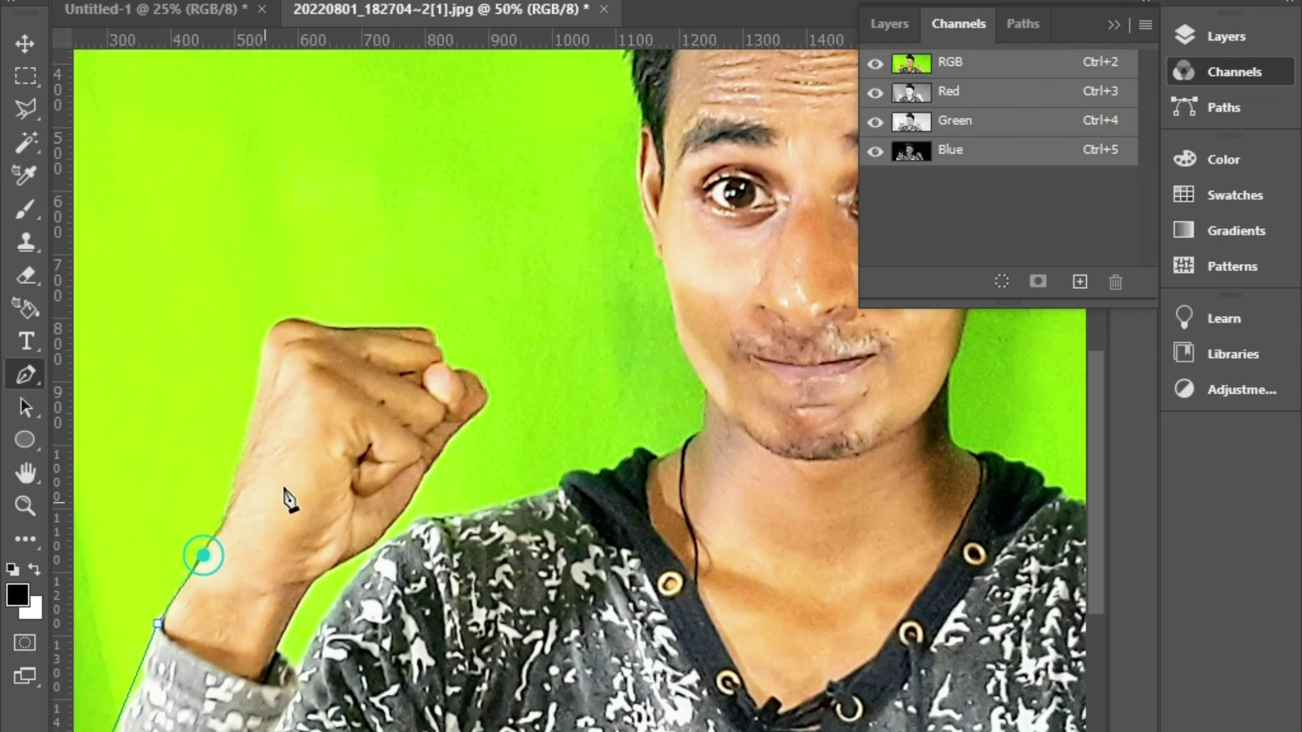
left_click(287, 485)
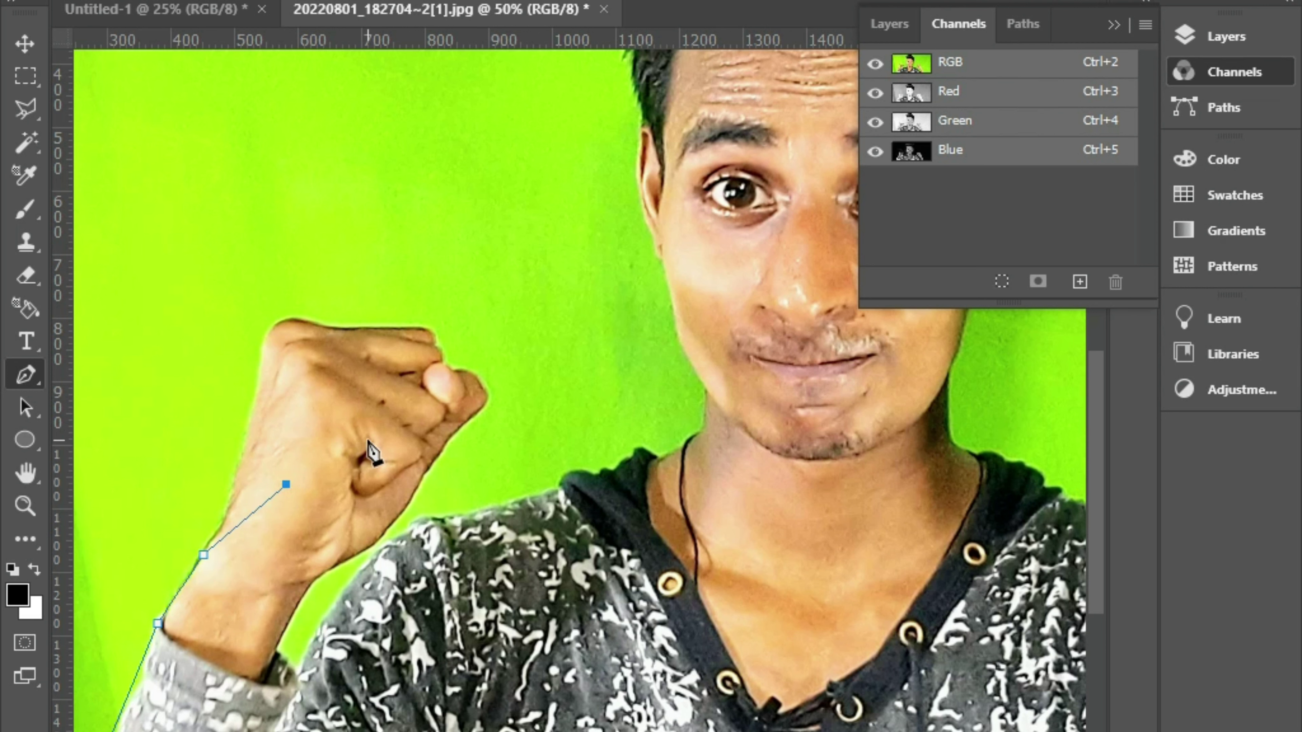
key("ctrl+z")
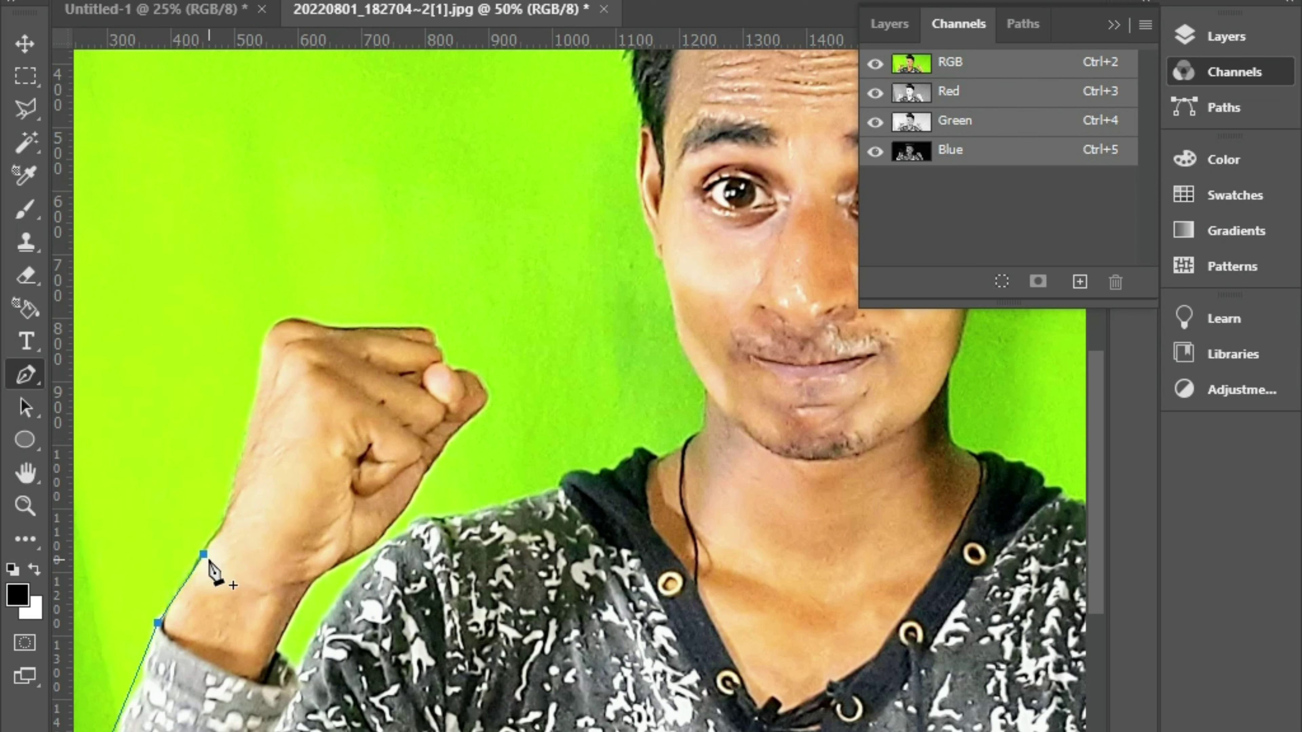
left_click(228, 504)
key("ctrl+z")
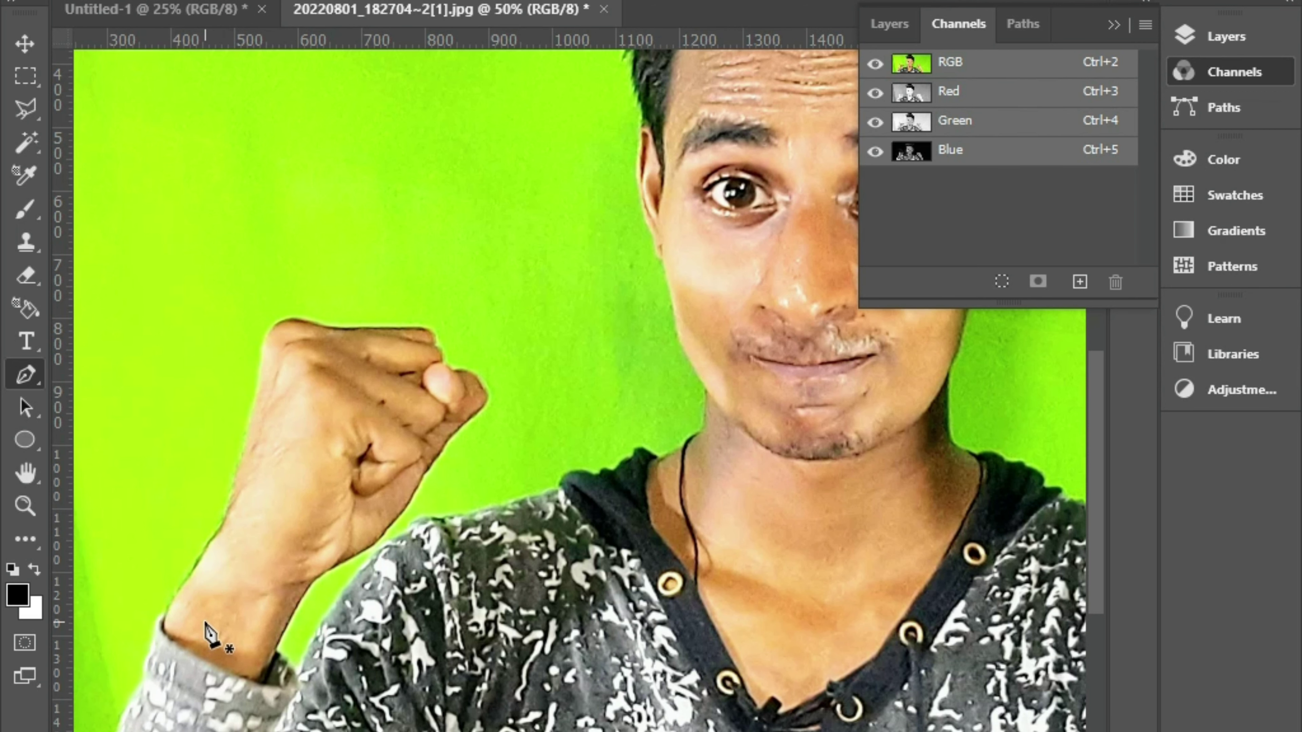
scroll(216, 636, "down", 3)
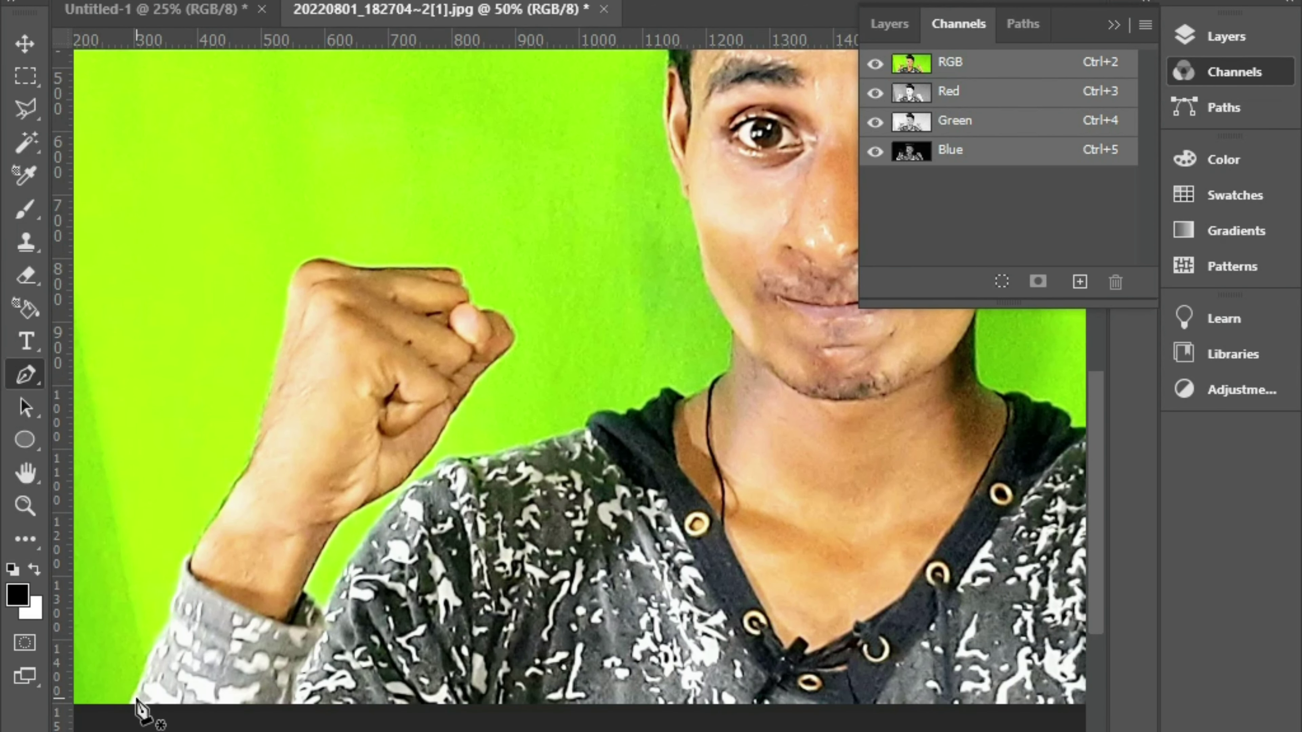
Trace anchors from the sleeve's bottom up the wrist and forearm edge.
left_click(136, 697)
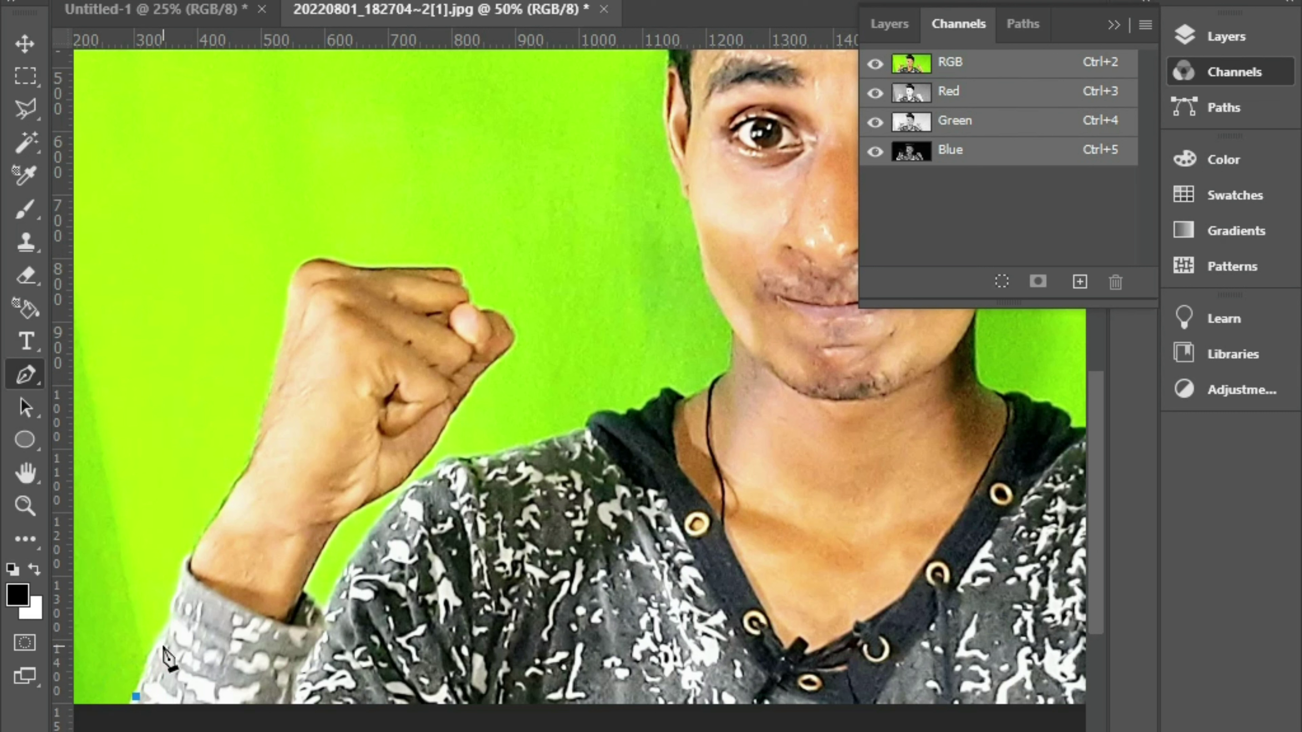
left_click(169, 635)
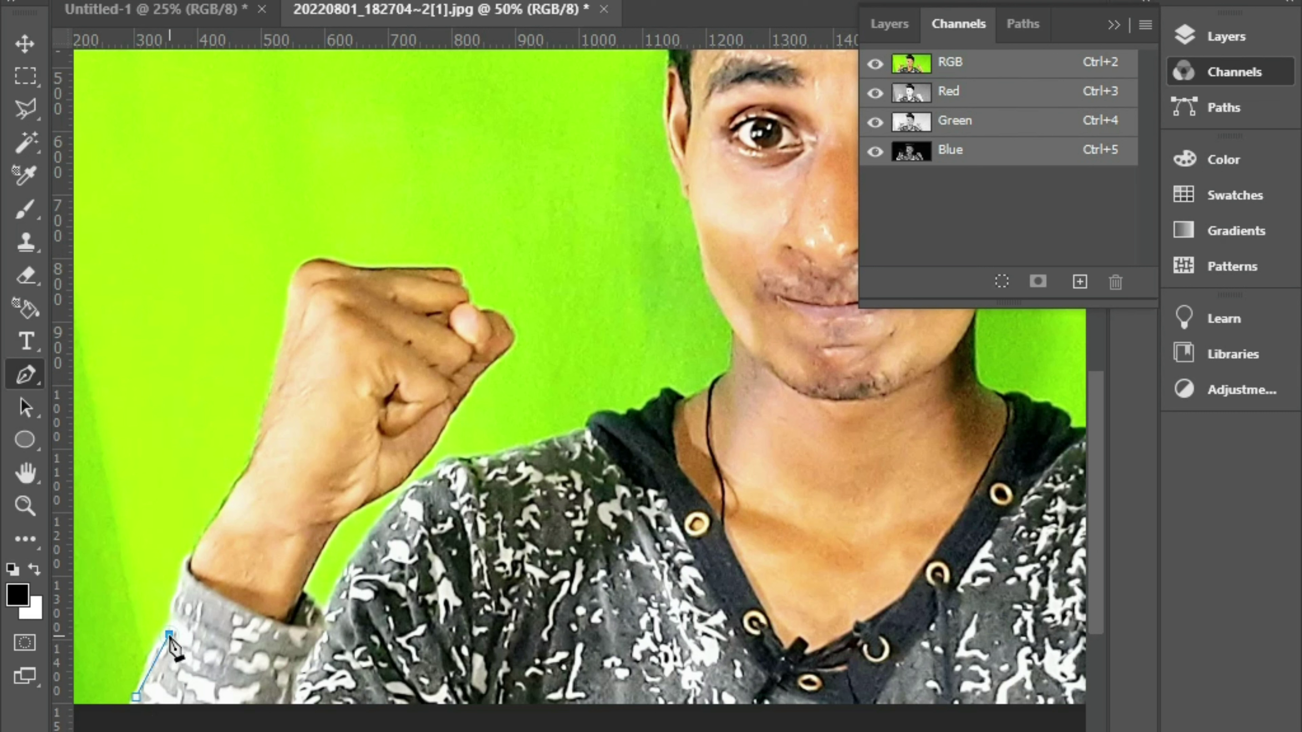
left_click(188, 577)
left_click(197, 549)
left_click(221, 519)
left_click(248, 475)
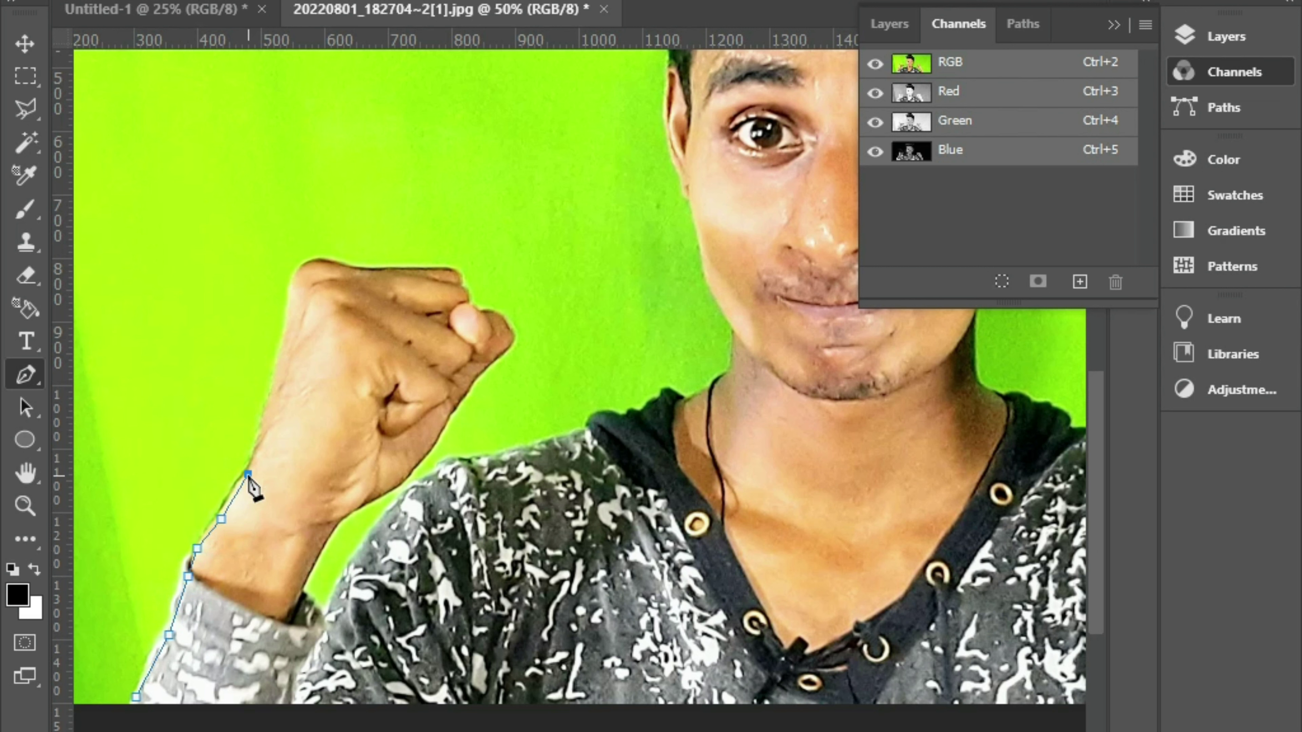
left_click(267, 421)
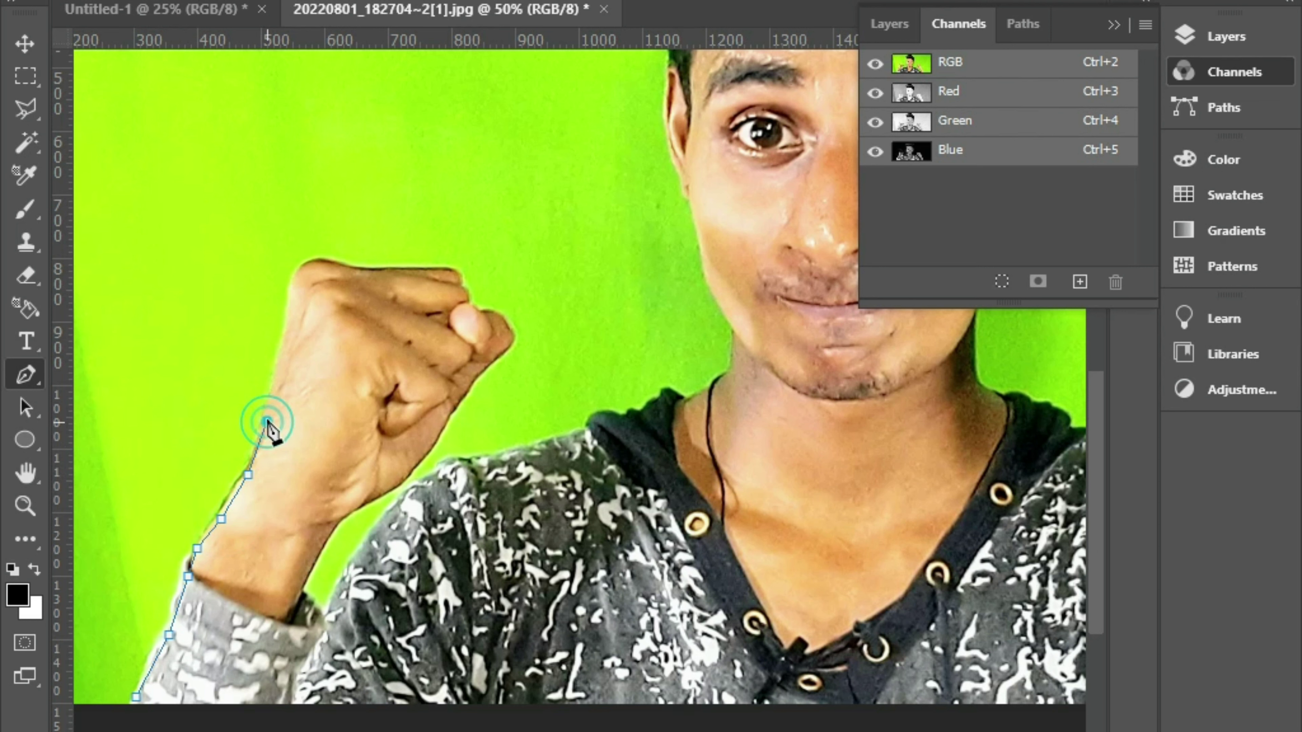
left_click(281, 364)
left_click(291, 302)
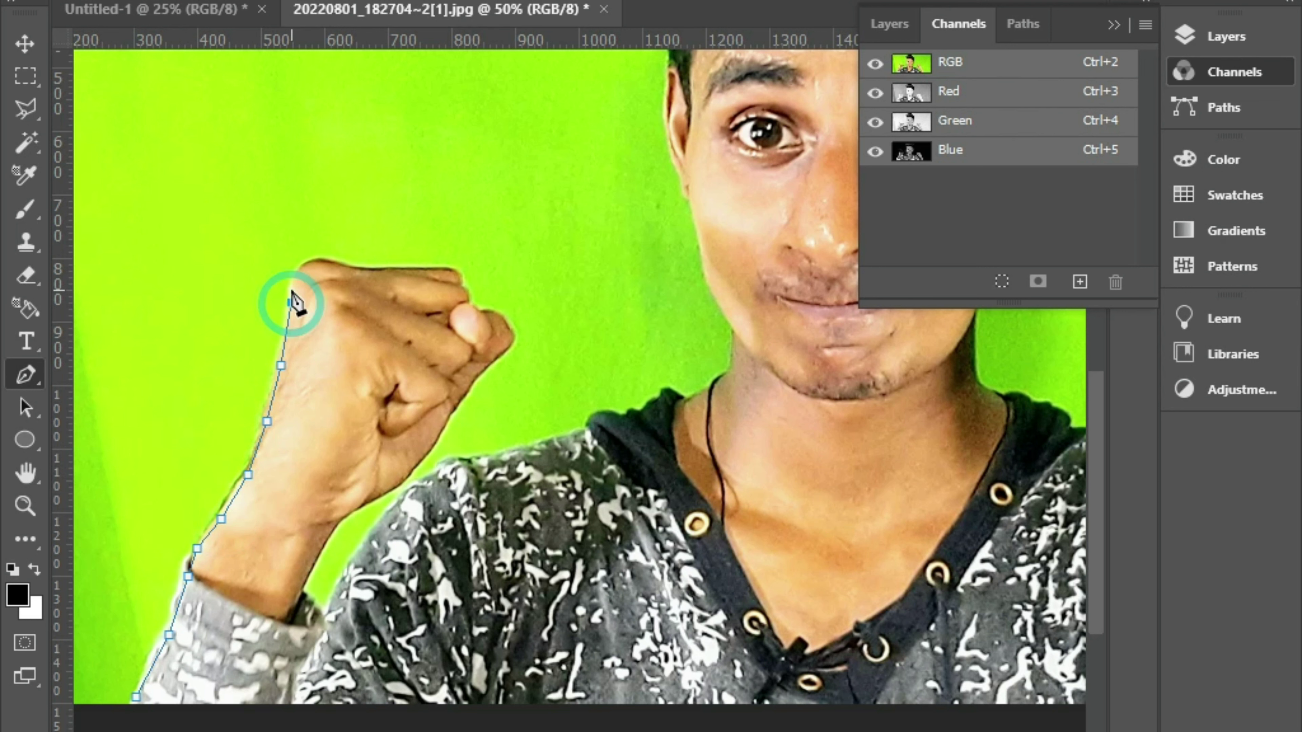
Trace the outline across the top of the fist and around the thumb tip.
left_click(298, 277)
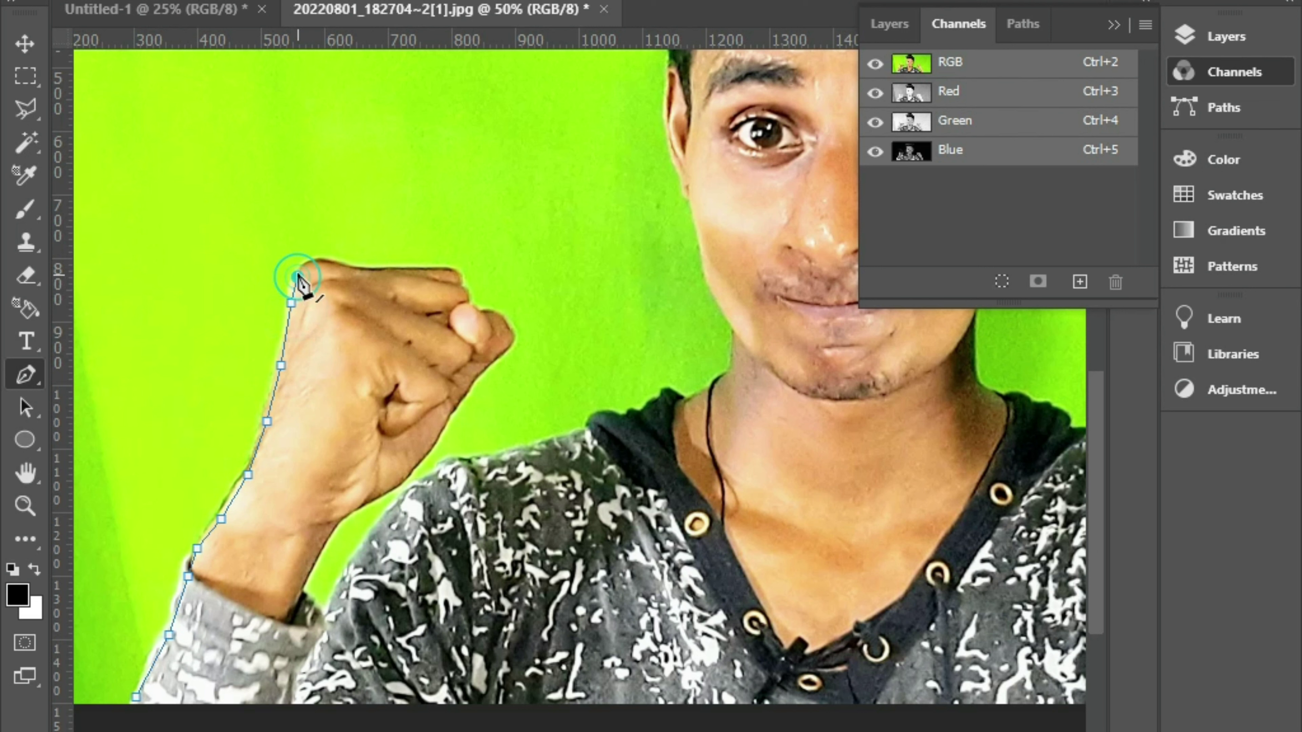
left_click(316, 261)
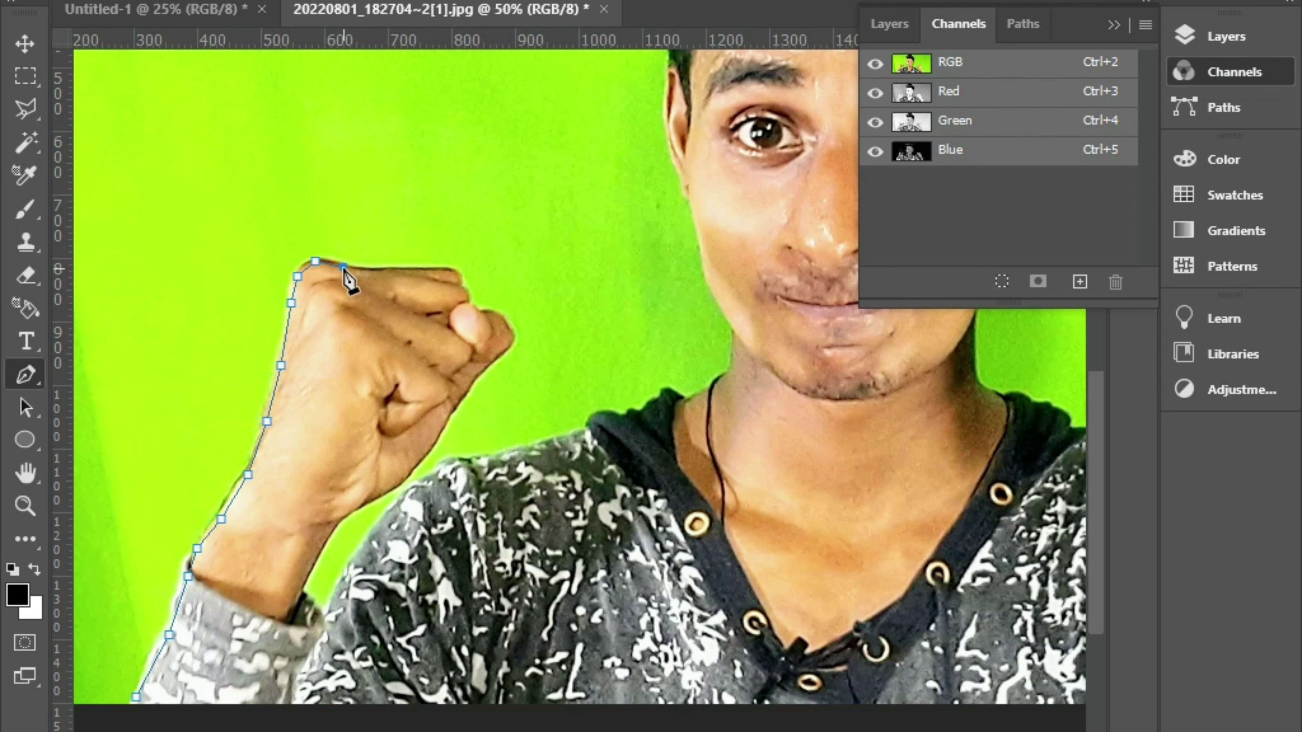
left_click(342, 267)
left_click(374, 268)
left_click(457, 272)
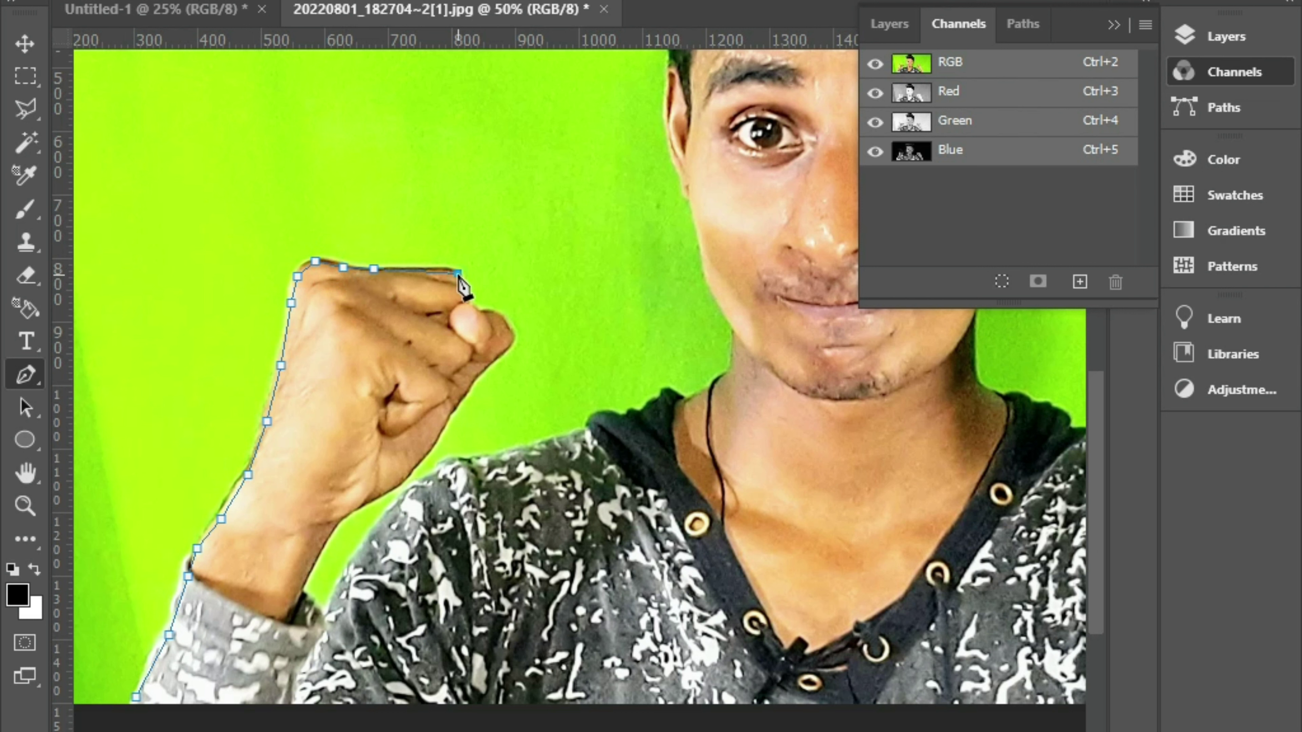
left_click(468, 296)
left_click(477, 307)
left_click(493, 312)
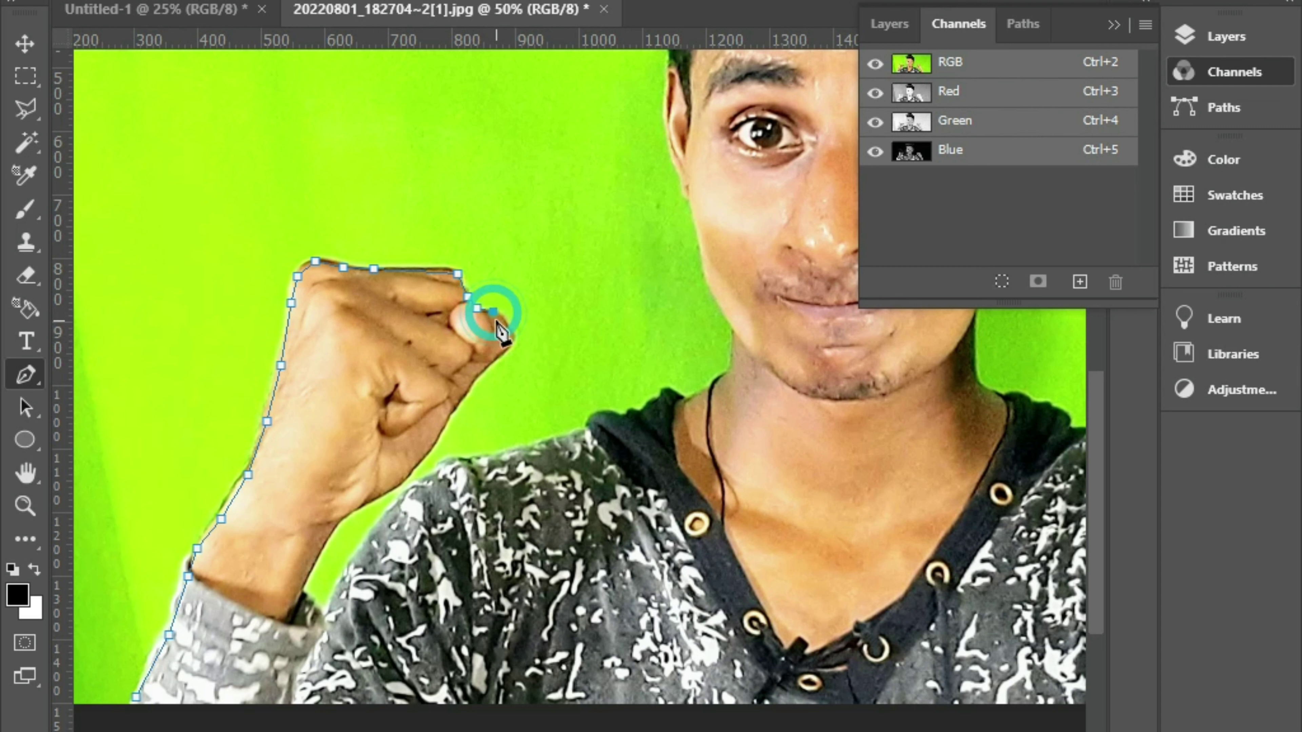
left_click(512, 328)
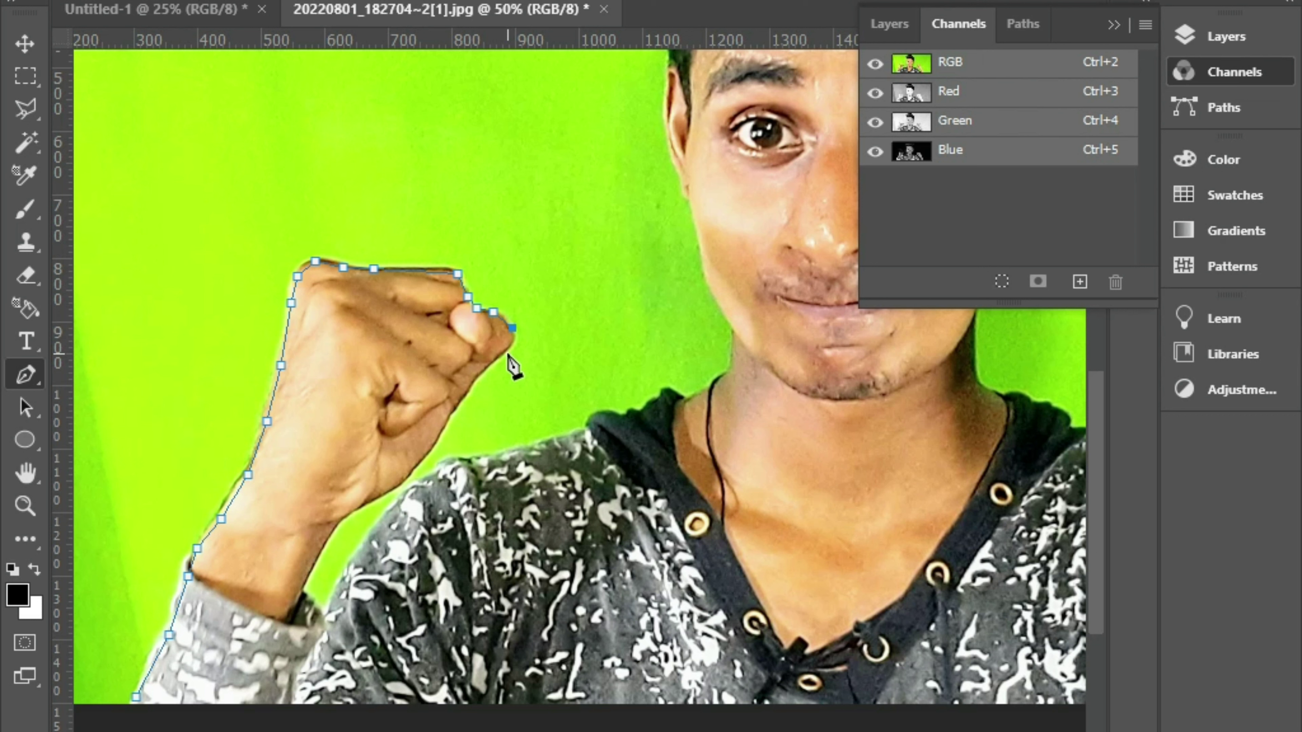
Trace down the fist's right side and inner wrist toward the sleeve cuff.
left_click(507, 349)
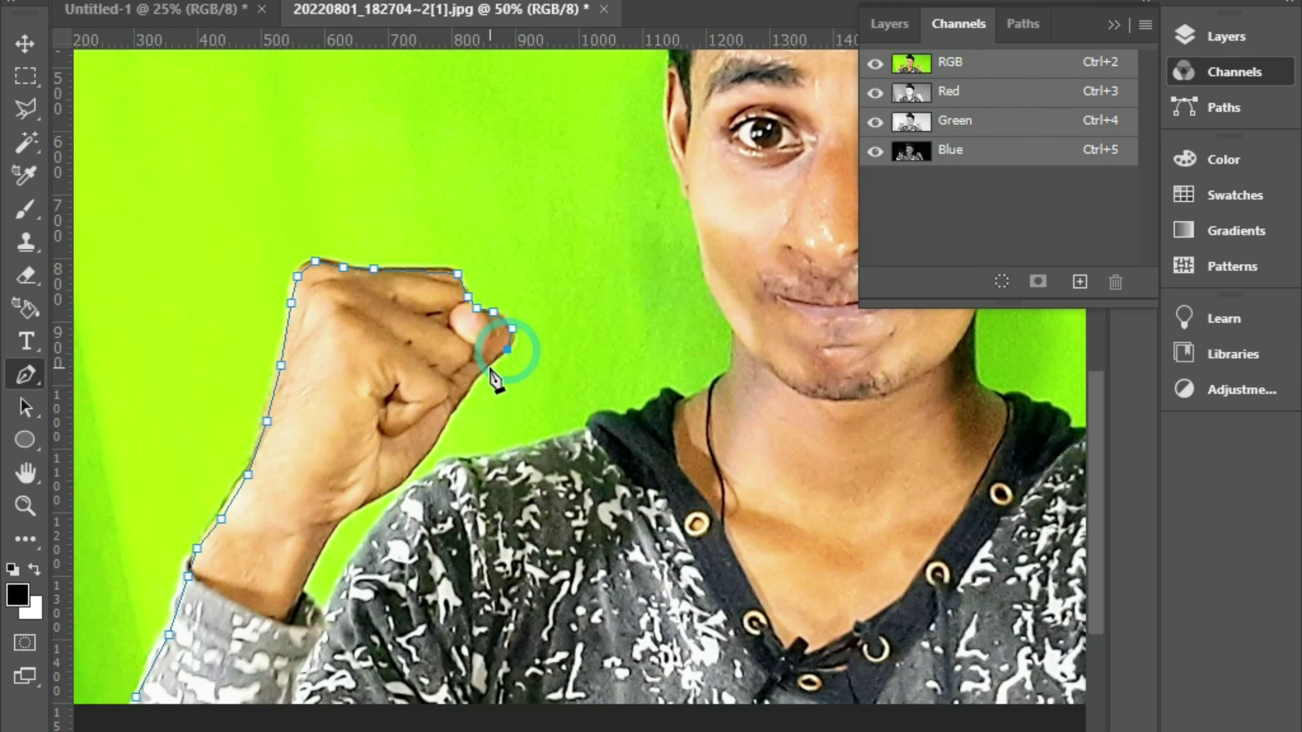
left_click(482, 370)
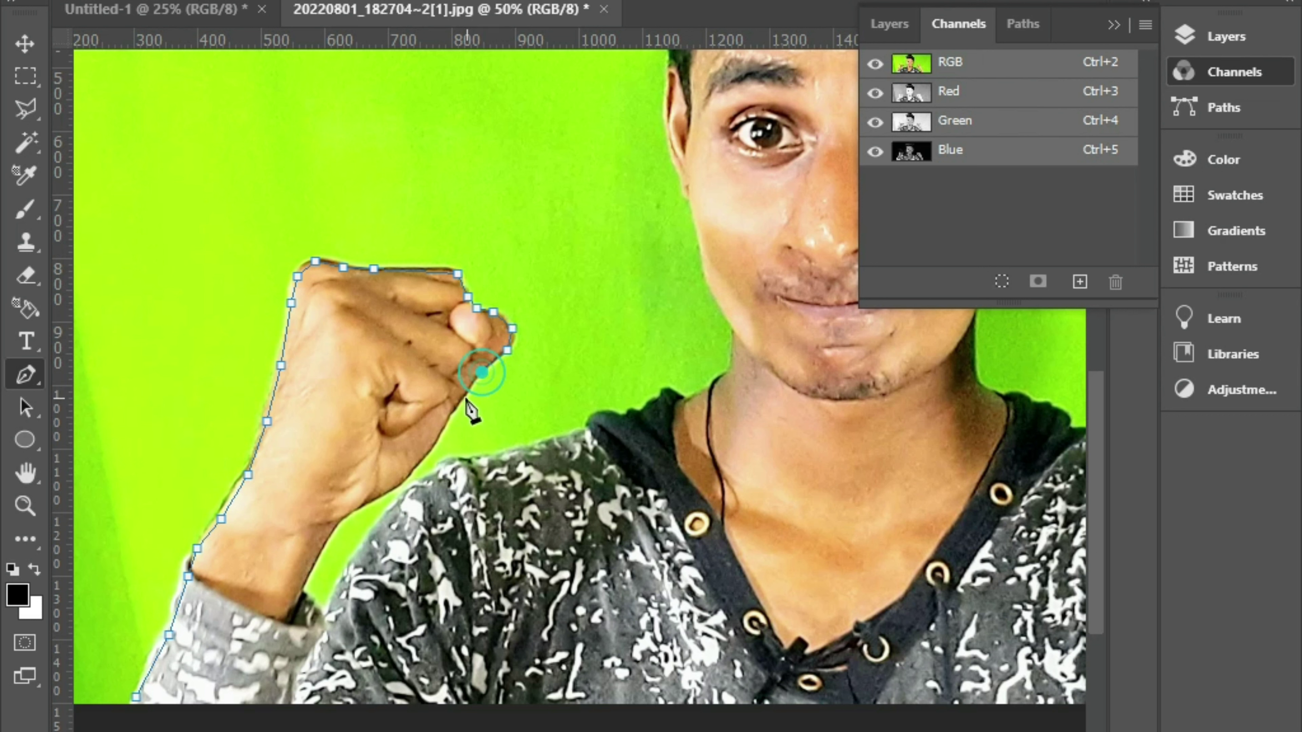
left_click(455, 406)
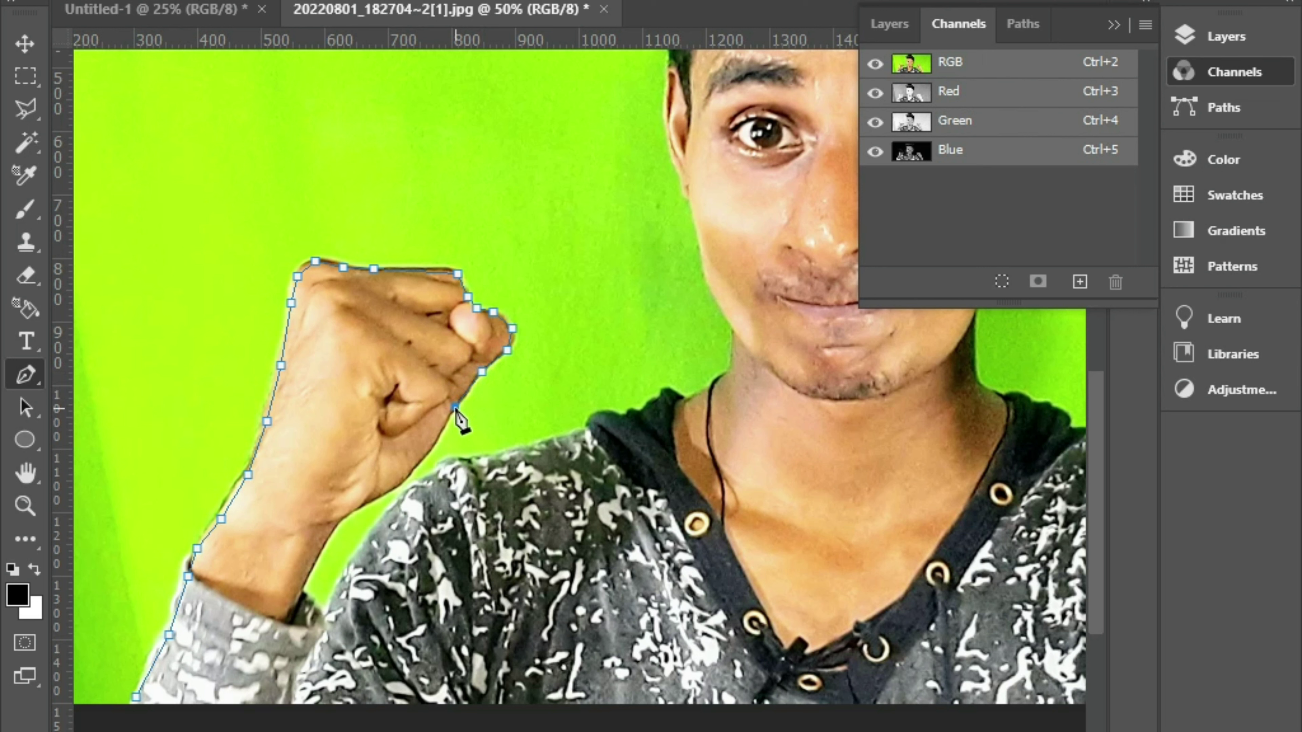
left_click(431, 450)
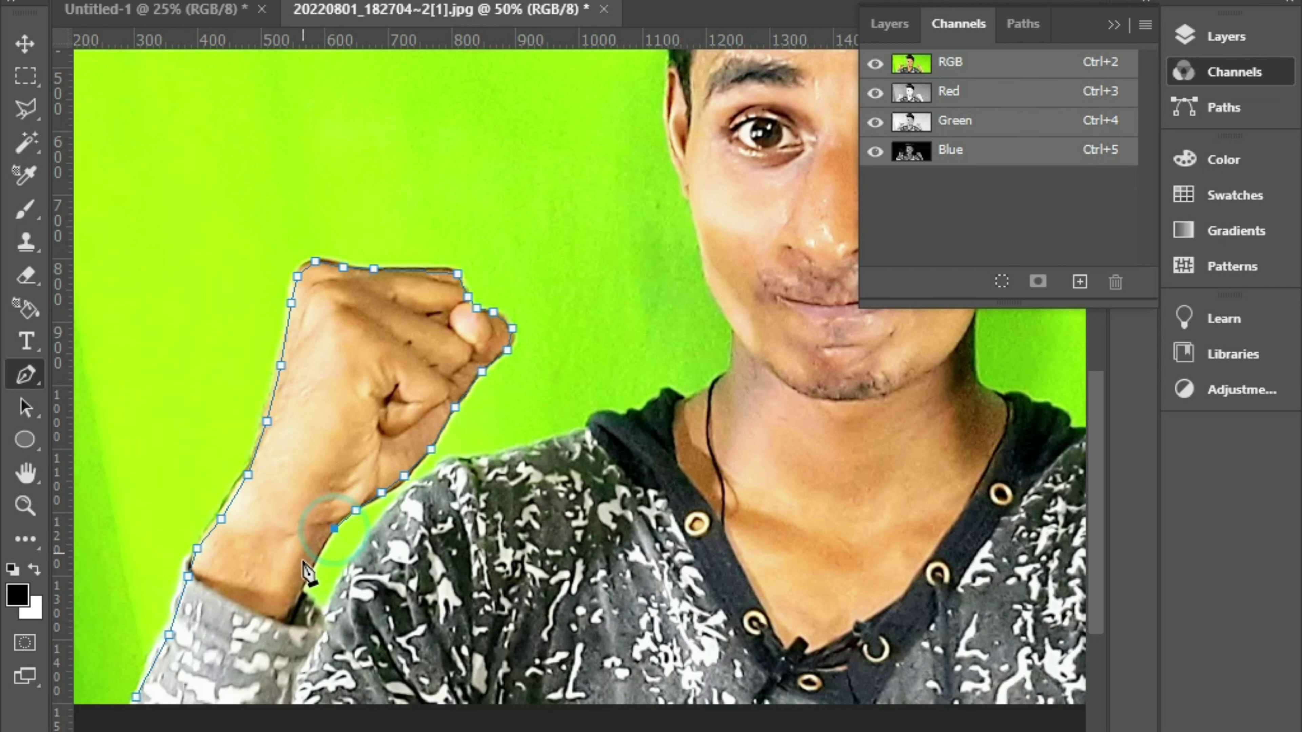
left_click(304, 584)
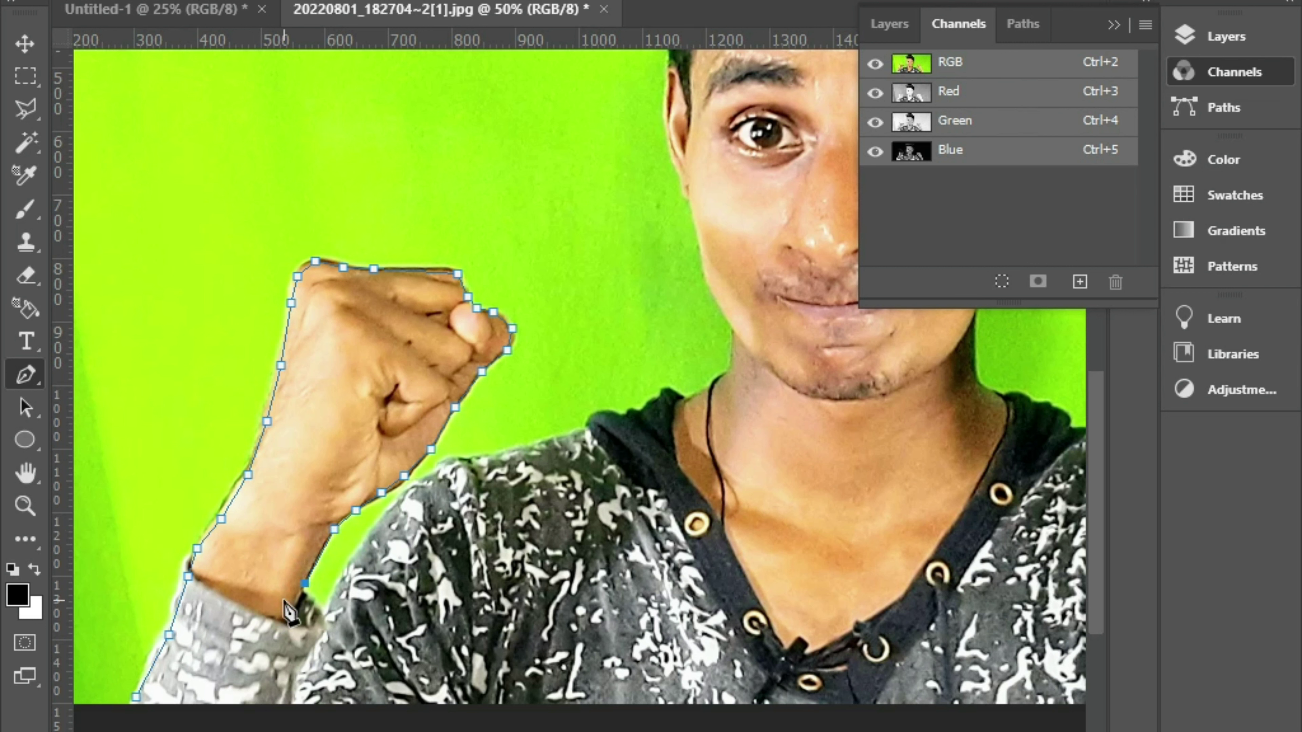
Extend the outline along the shoulder, neck and collar edge.
left_click(320, 610)
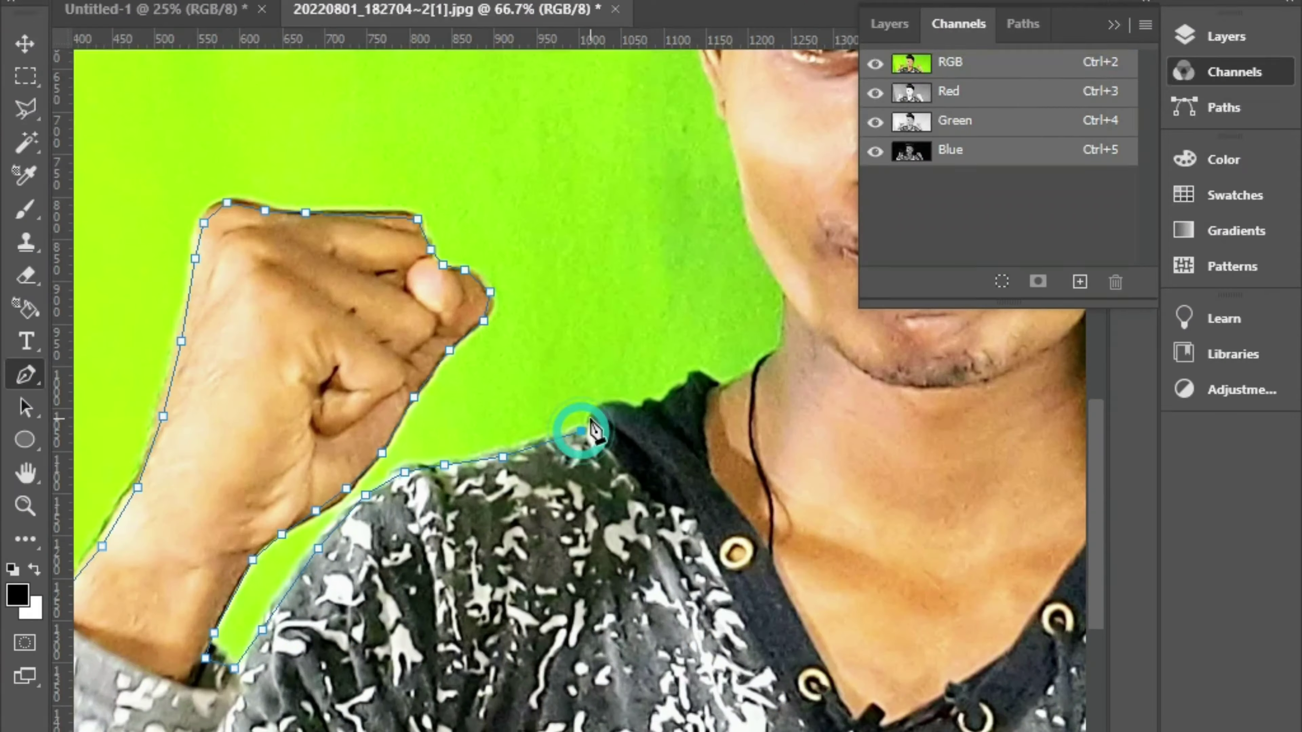
left_click(590, 419)
left_click(613, 403)
left_click(695, 378)
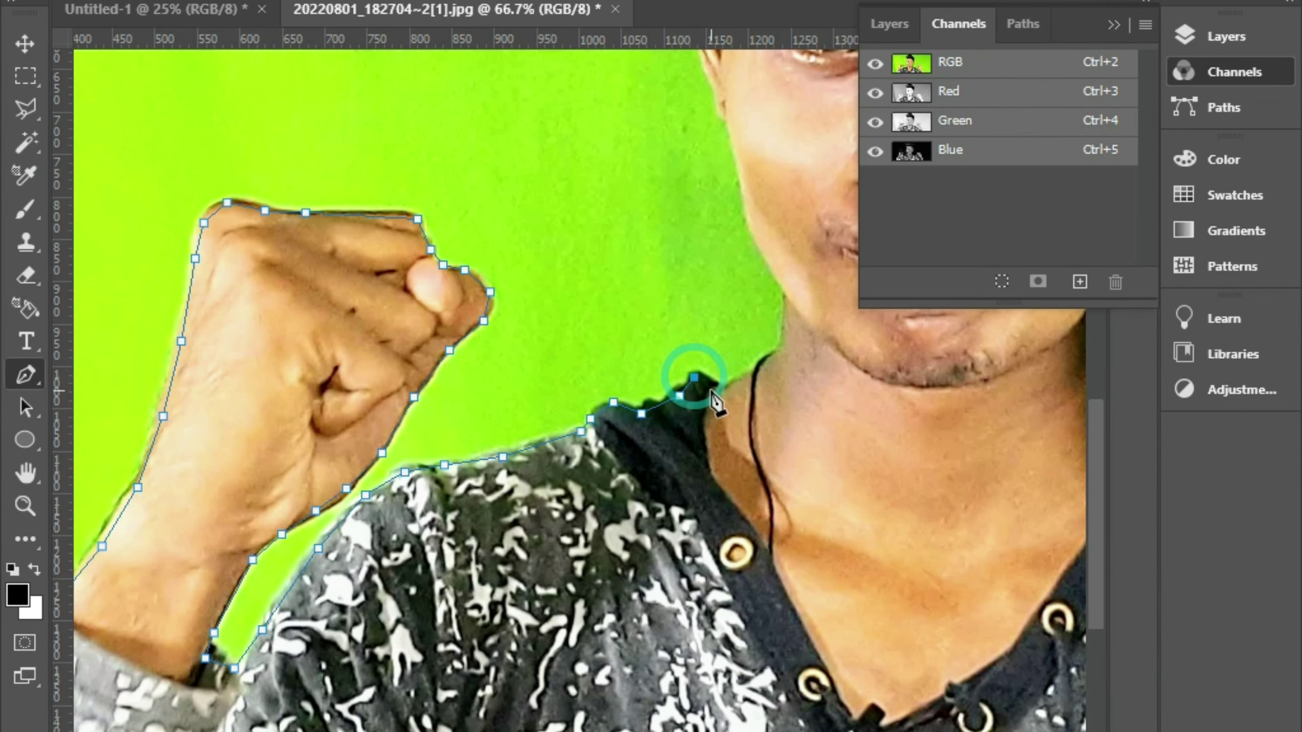
left_click(751, 379)
left_click(777, 358)
left_click(785, 327)
left_click(786, 288)
Trace up the cheek edge, ear and hairline.
left_click(578, 532)
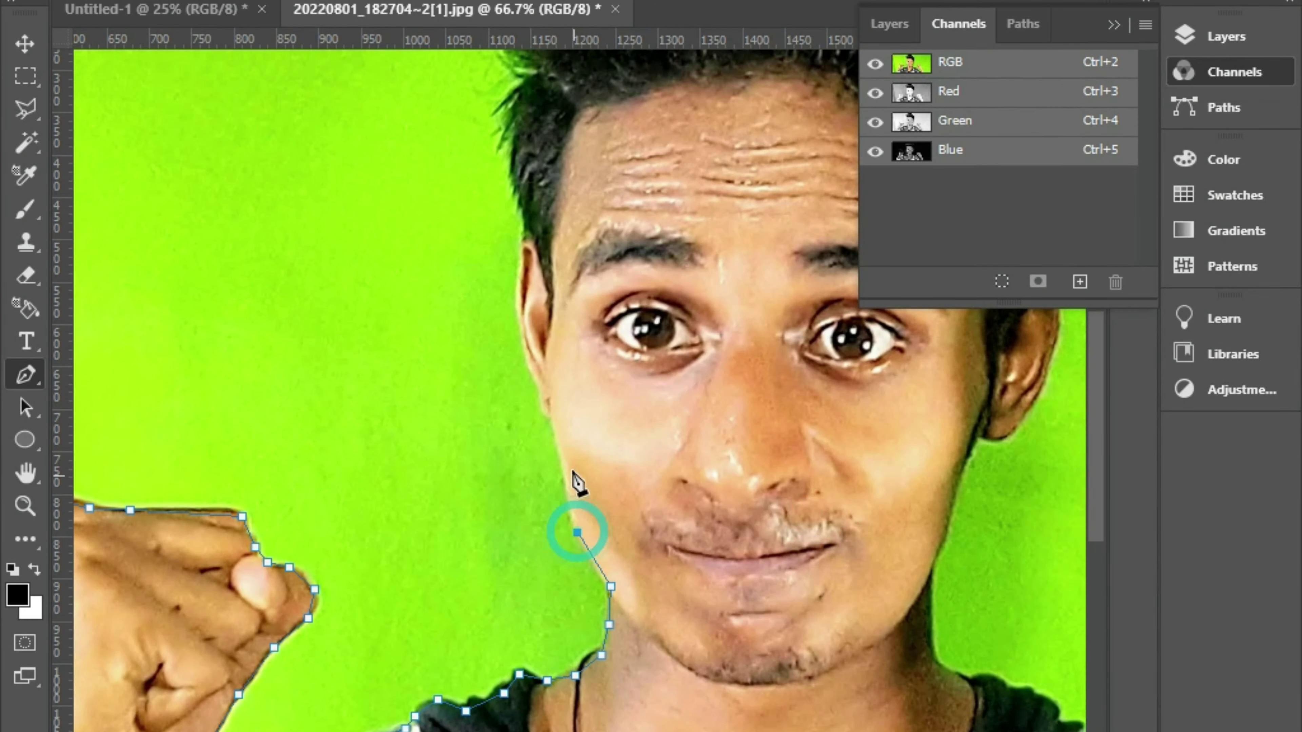
left_click(570, 483)
left_click(558, 432)
left_click(550, 412)
left_click(530, 362)
left_click(519, 310)
left_click(521, 263)
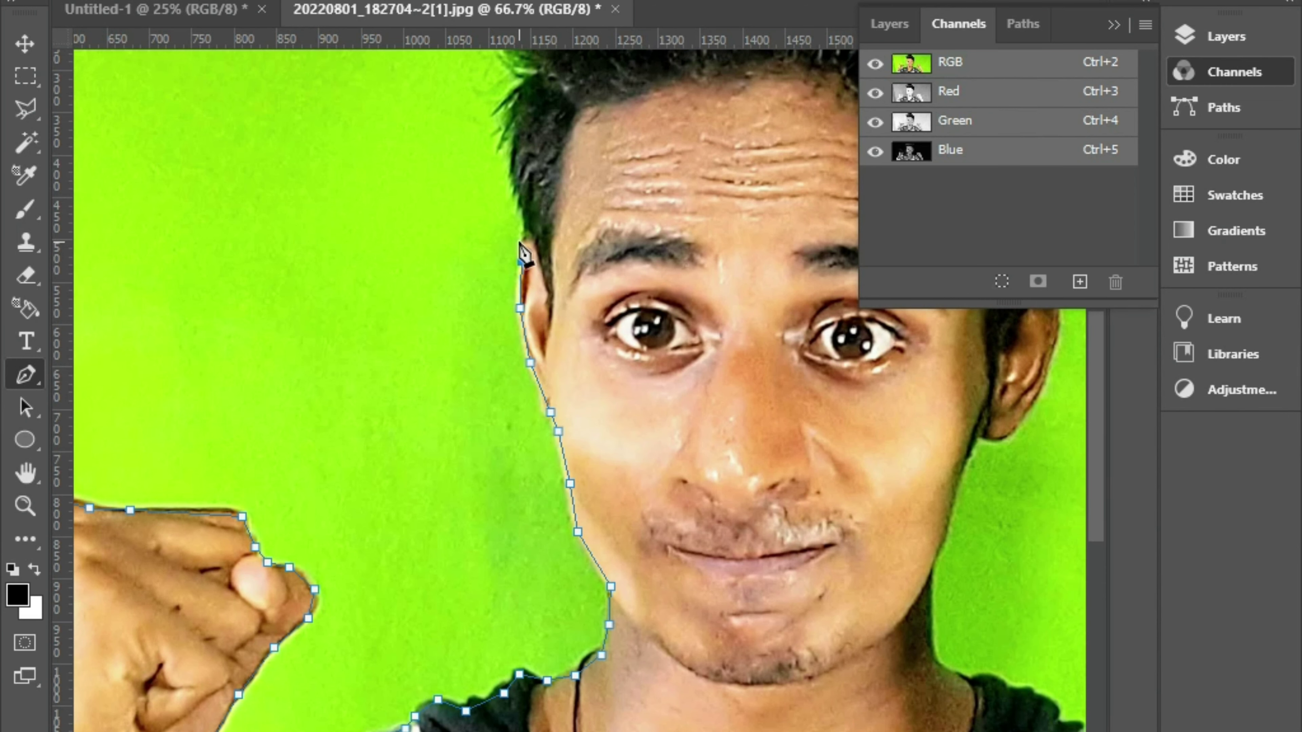
left_click(527, 234)
left_click(441, 538)
left_click(440, 475)
left_click(457, 423)
Trace across the top of the hair and down its right side.
left_click(449, 395)
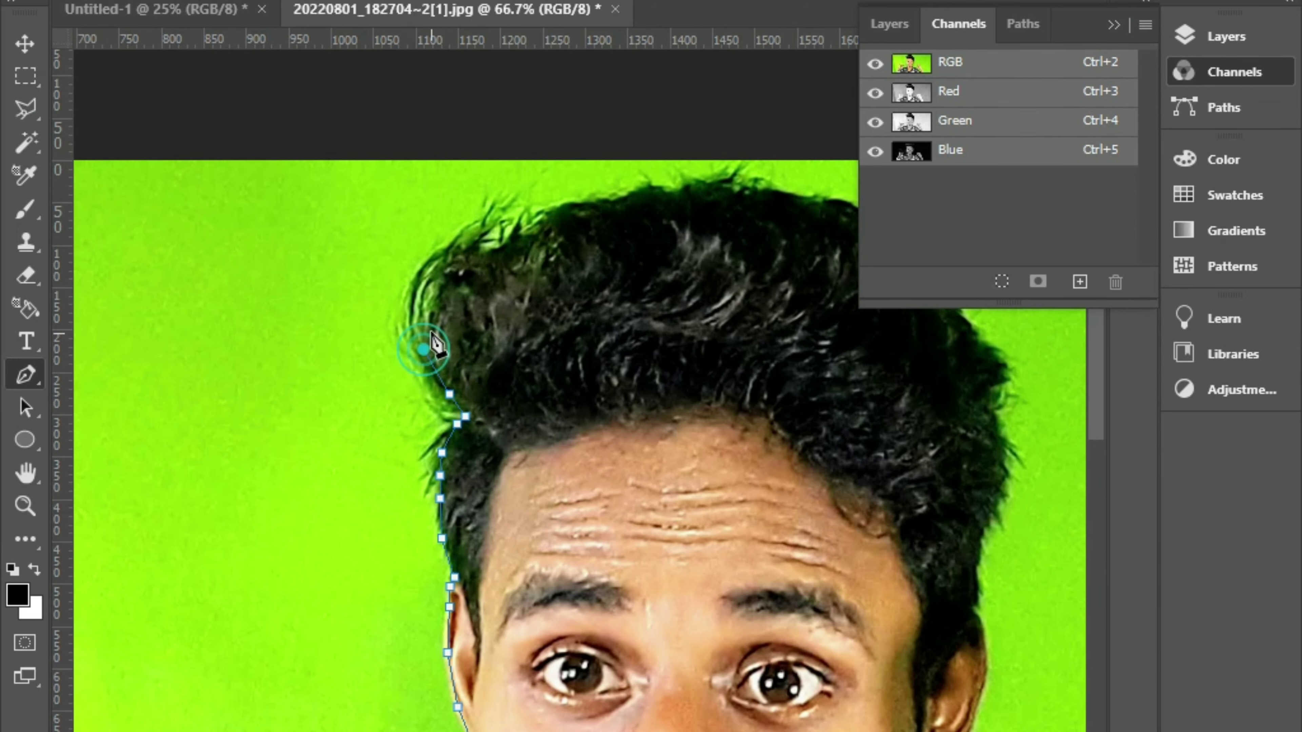
left_click(430, 311)
left_click(464, 247)
left_click(549, 226)
left_click(788, 200)
mouse_move(784, 251)
left_mouse_down()
mouse_move(490, 332)
mouse_move(423, 332)
left_mouse_up()
left_click(566, 364)
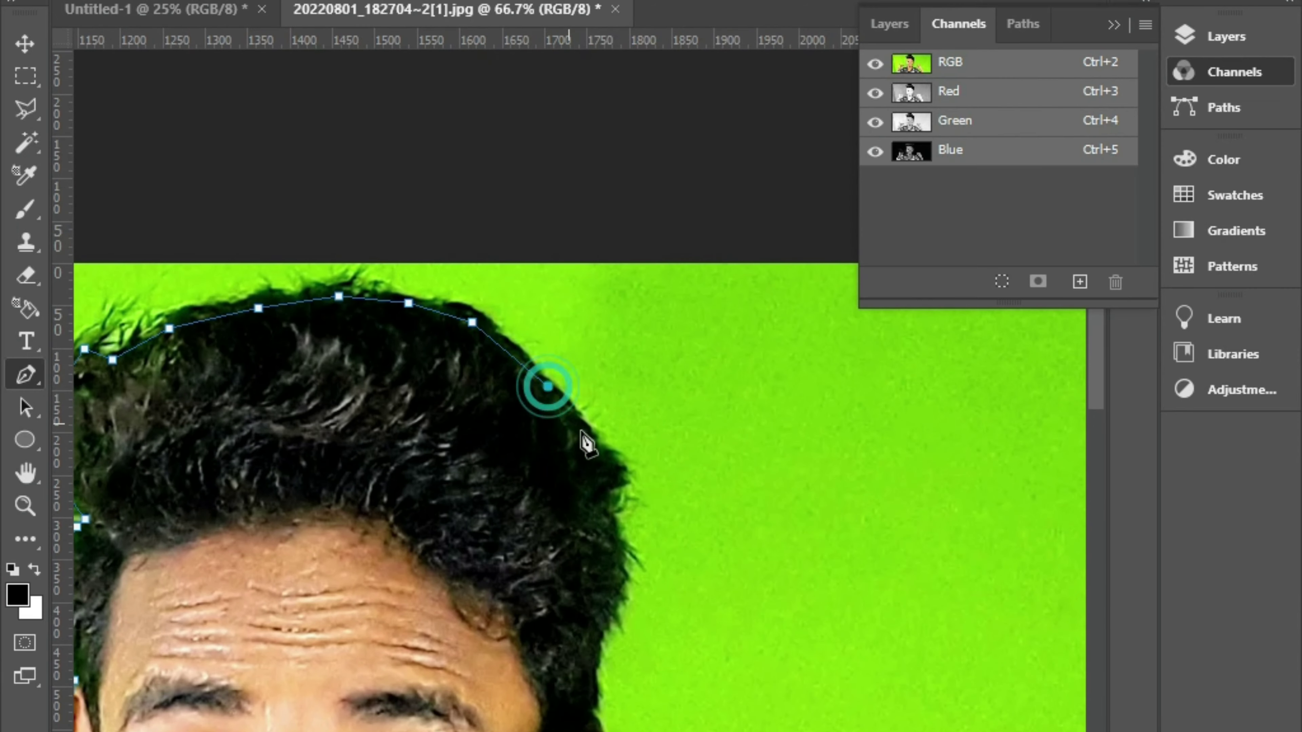
left_click(636, 517)
left_click(616, 642)
scroll(610, 678, "down", 5)
left_click(612, 503)
Trace around the ear and jaw and down the neck to the collar.
left_click(621, 554)
left_click(613, 588)
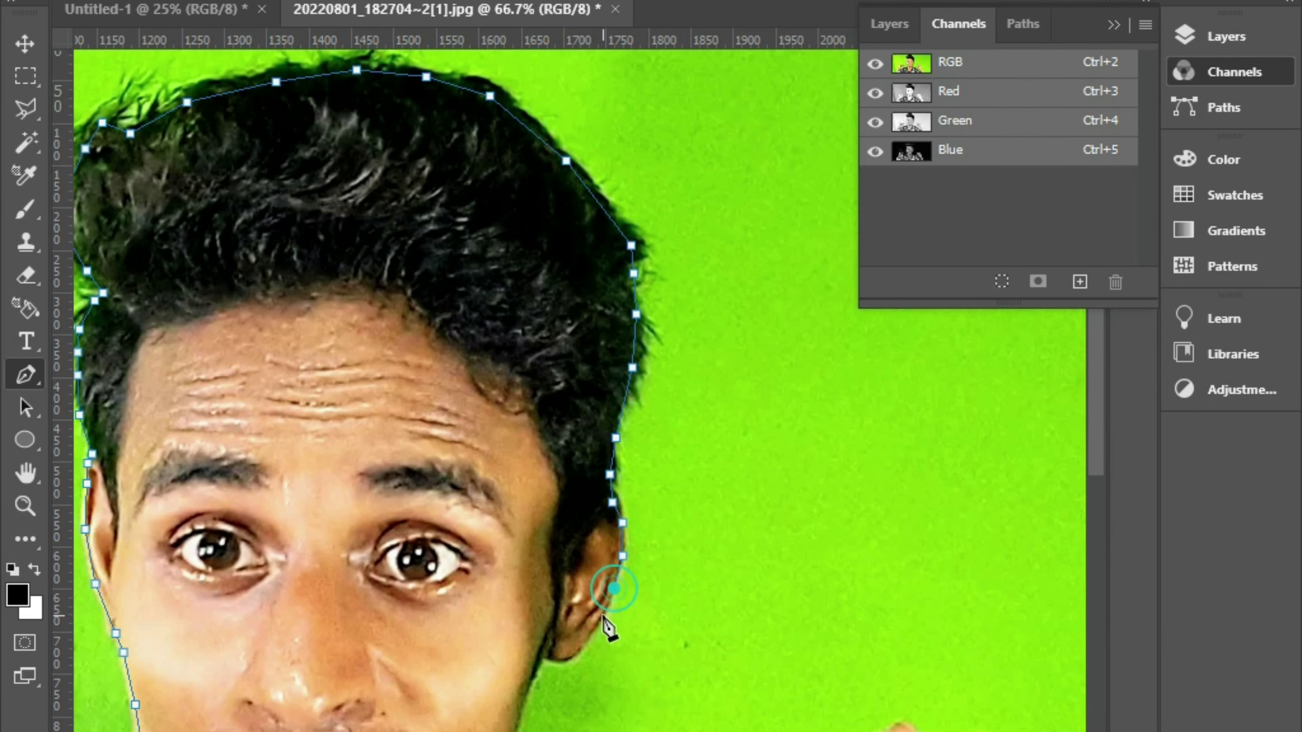
left_click(585, 644)
left_click(537, 653)
left_click_drag(515, 703, 544, 508)
left_click(552, 501)
left_click(540, 547)
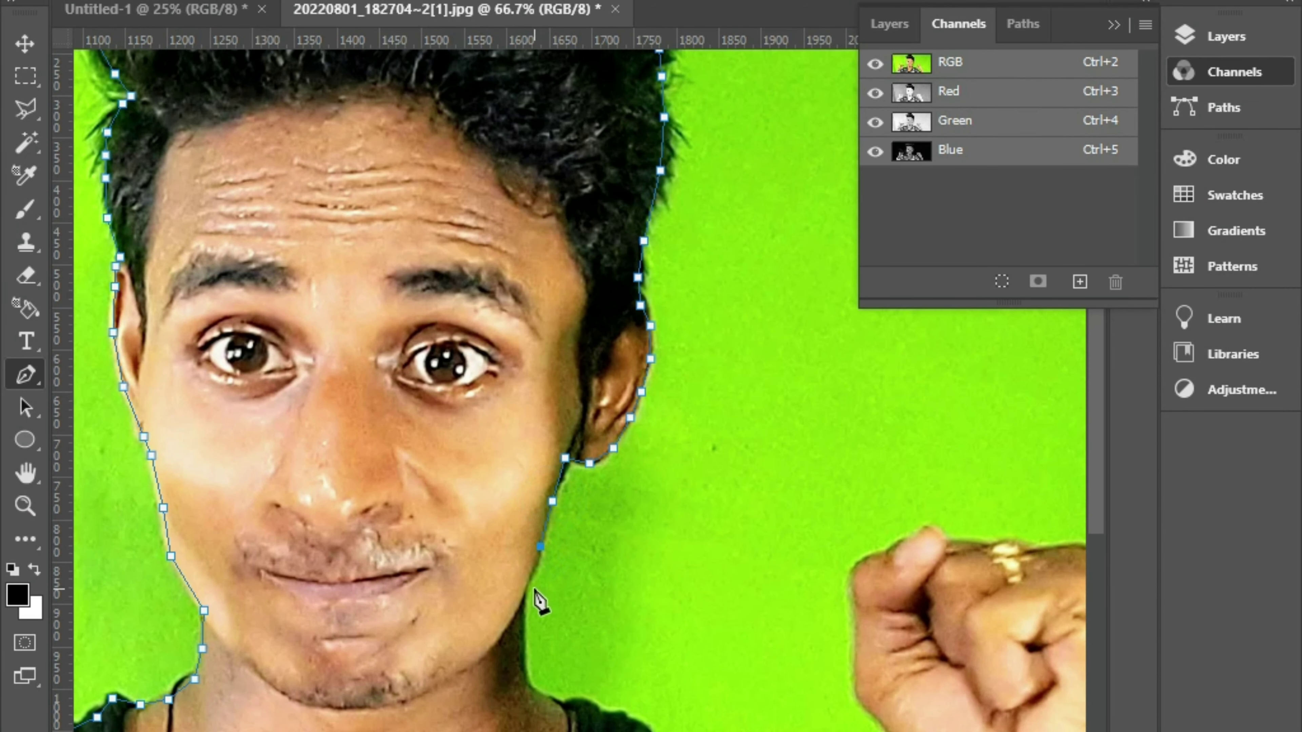
left_click(525, 593)
left_click(508, 621)
left_click(526, 670)
Trace along the right shoulder and up the forearm toward the right fist.
left_click_drag(638, 728, 519, 556)
left_click(538, 575)
left_click(621, 609)
left_click(743, 653)
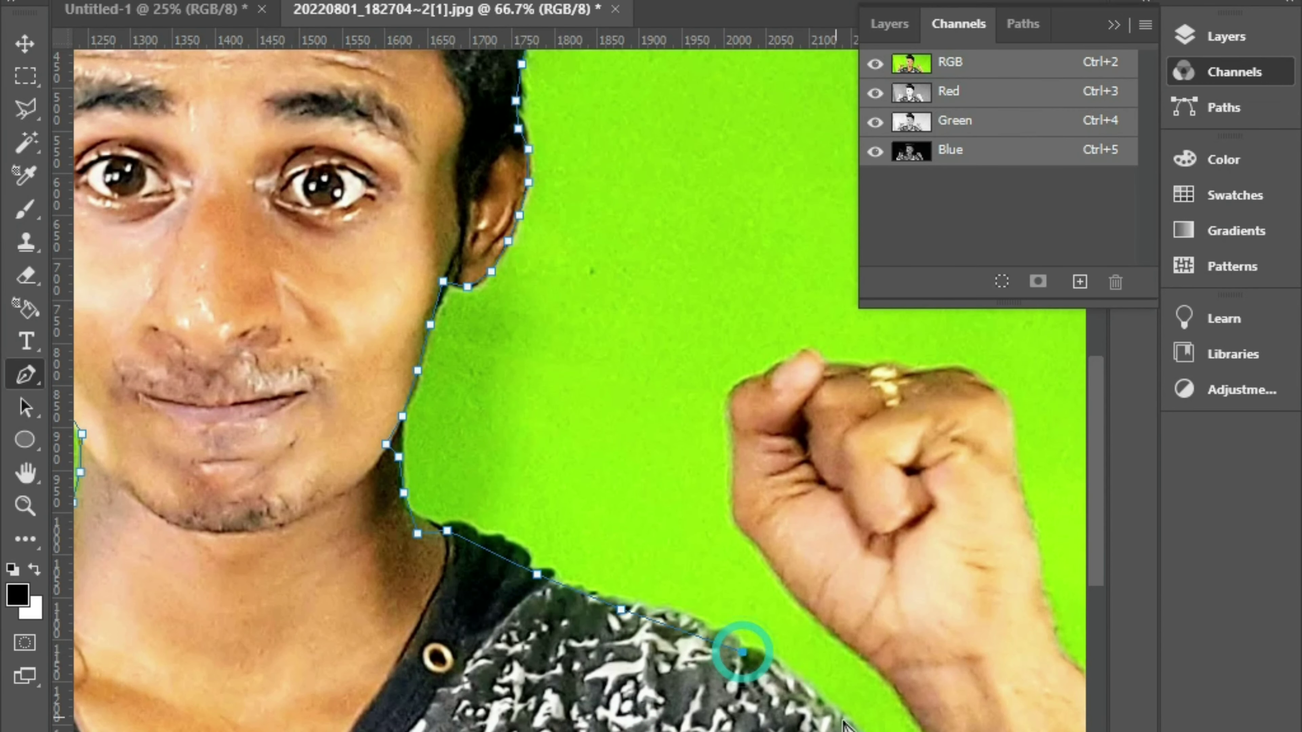
left_click_drag(748, 667, 492, 324)
left_click(705, 549)
left_click(732, 595)
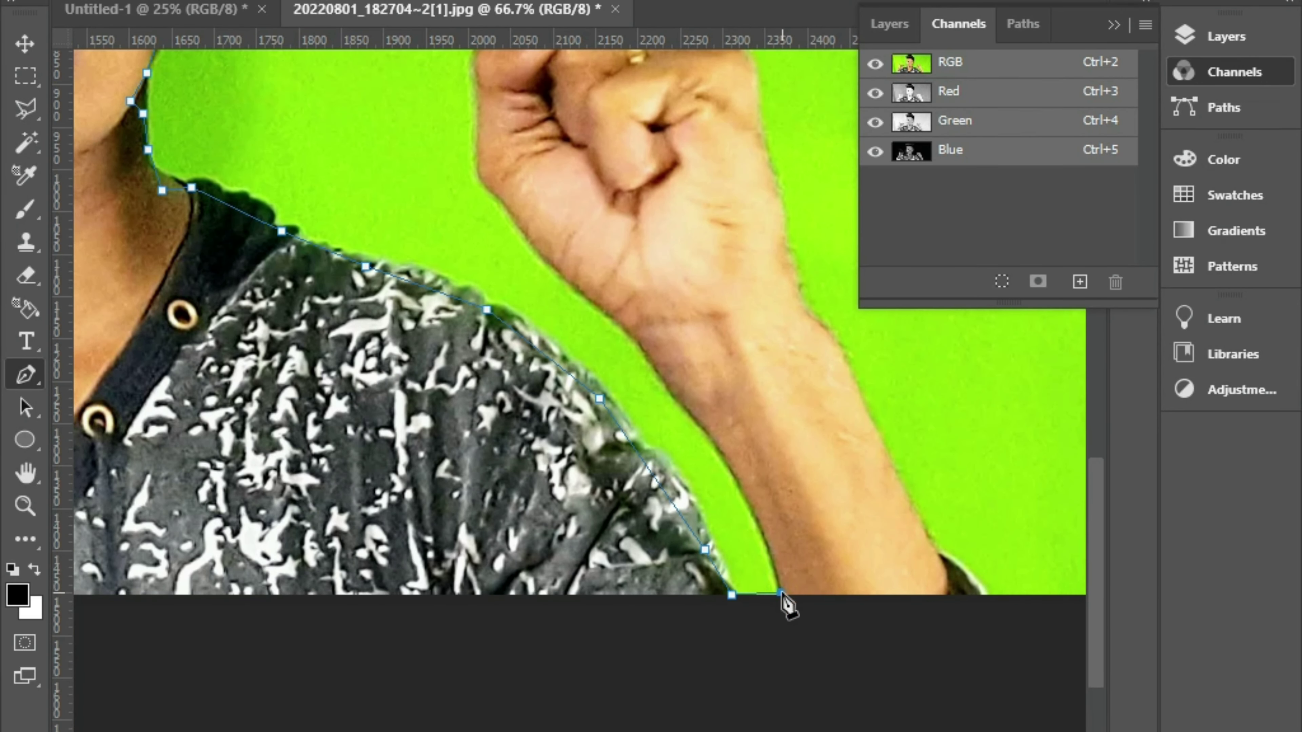
left_click(727, 459)
left_click(633, 335)
left_click(580, 296)
left_click(525, 230)
left_click(478, 97)
Trace around the top of the right fist and down its right side.
left_click_drag(769, 310, 749, 637)
left_click(457, 370)
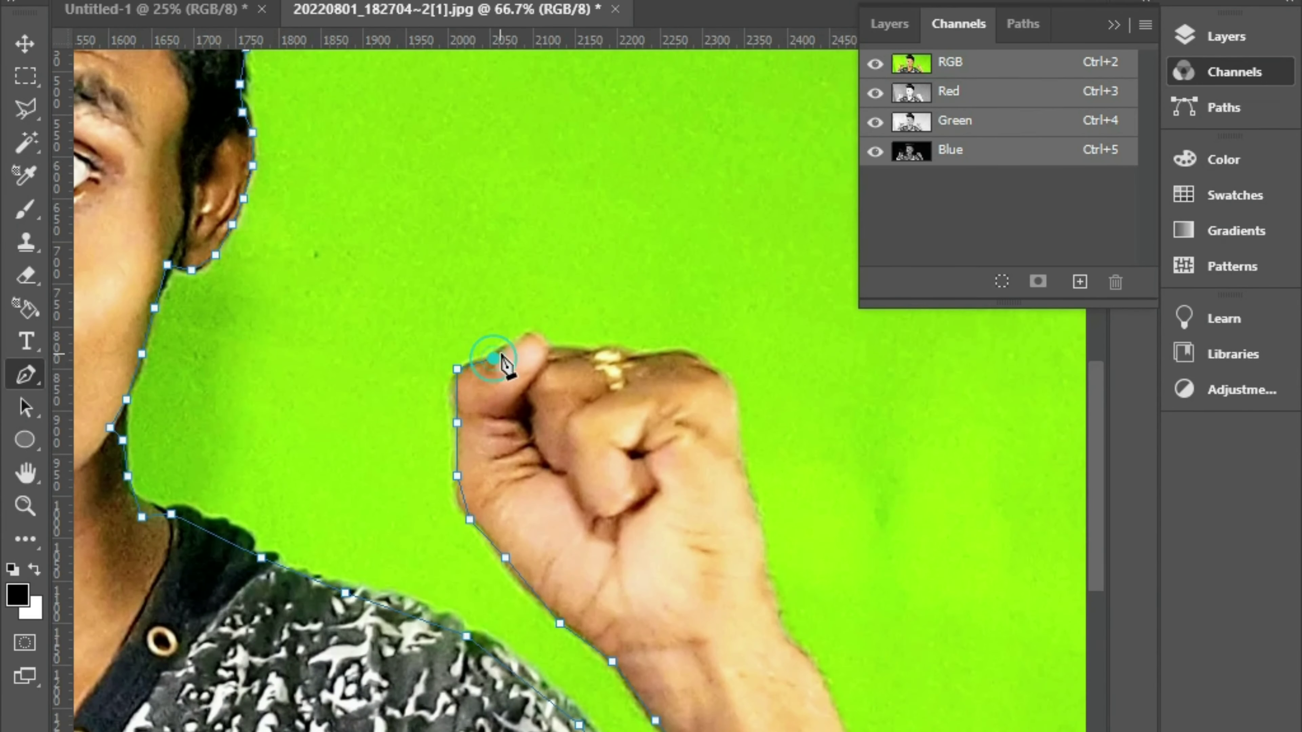
left_click(522, 333)
left_click(574, 359)
left_click(678, 356)
left_click(738, 431)
left_click(734, 463)
left_click(750, 499)
left_click(763, 557)
left_click(777, 619)
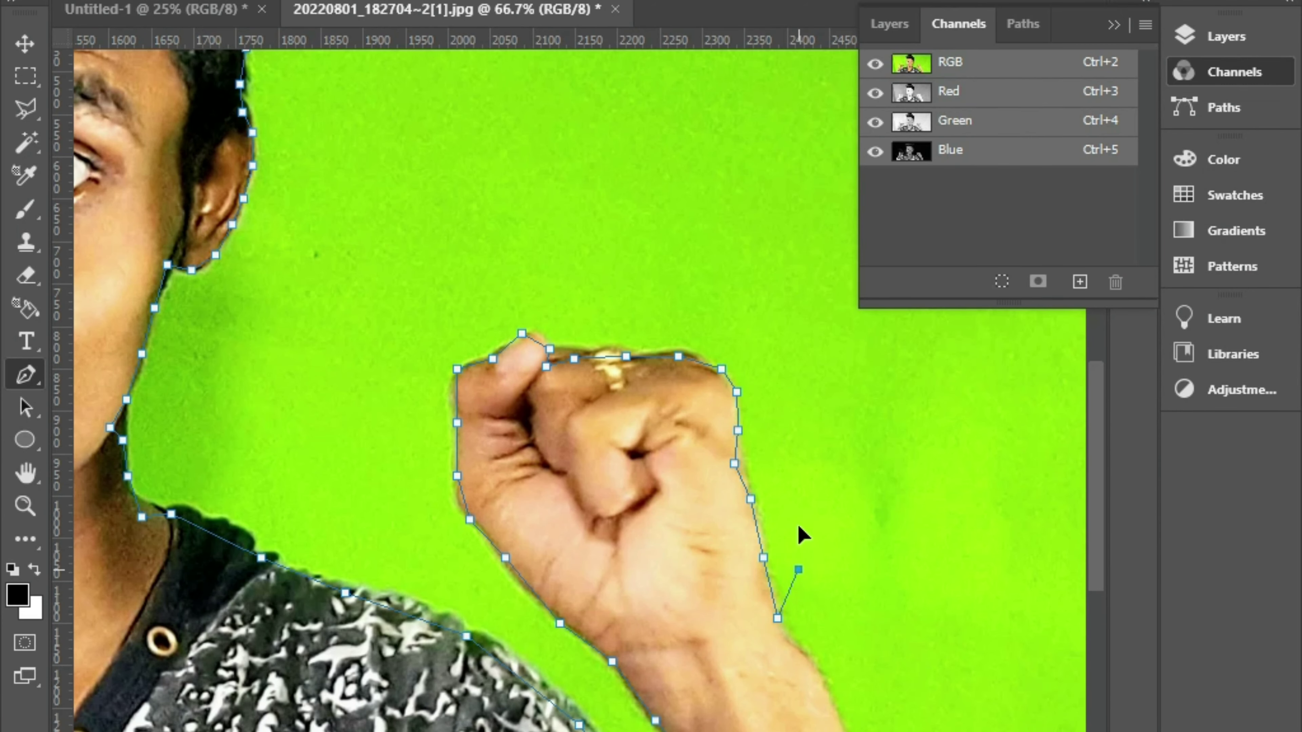
left_click(836, 706)
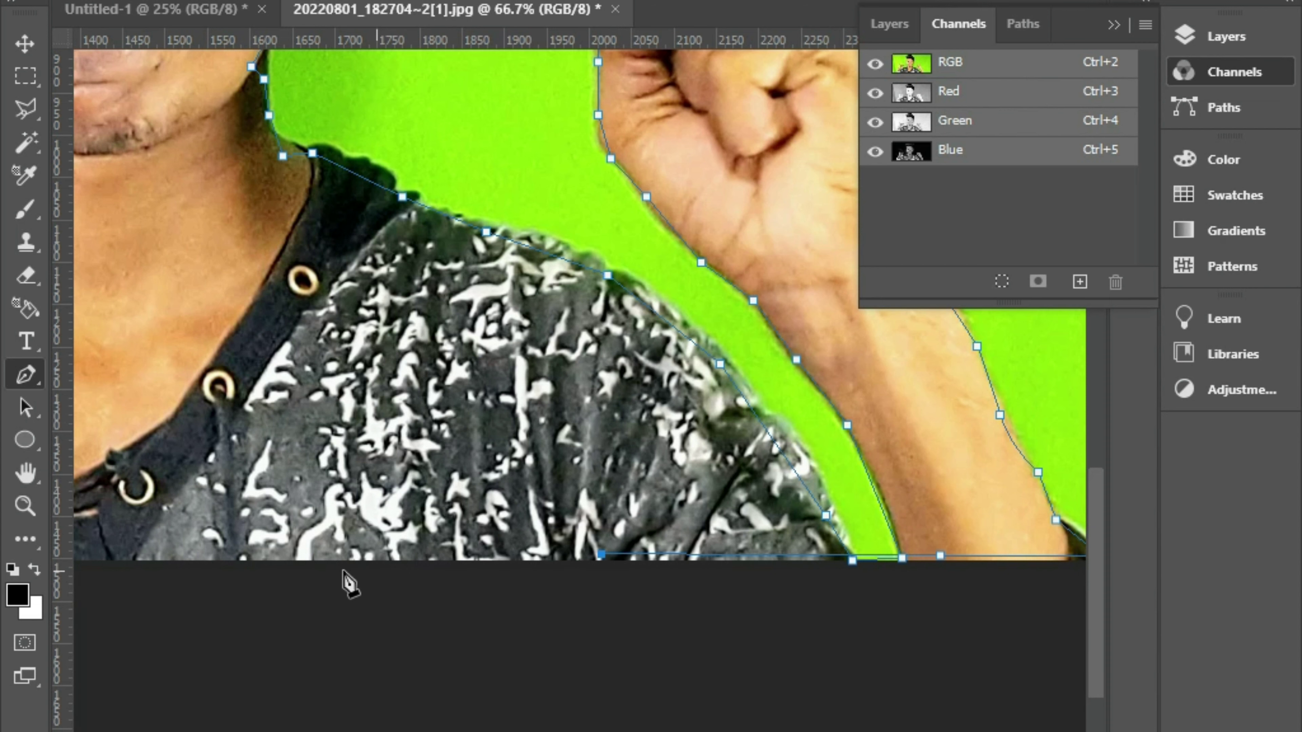
Add anchors along the photo's bottom edge and close the path on the first anchor.
left_click(298, 555)
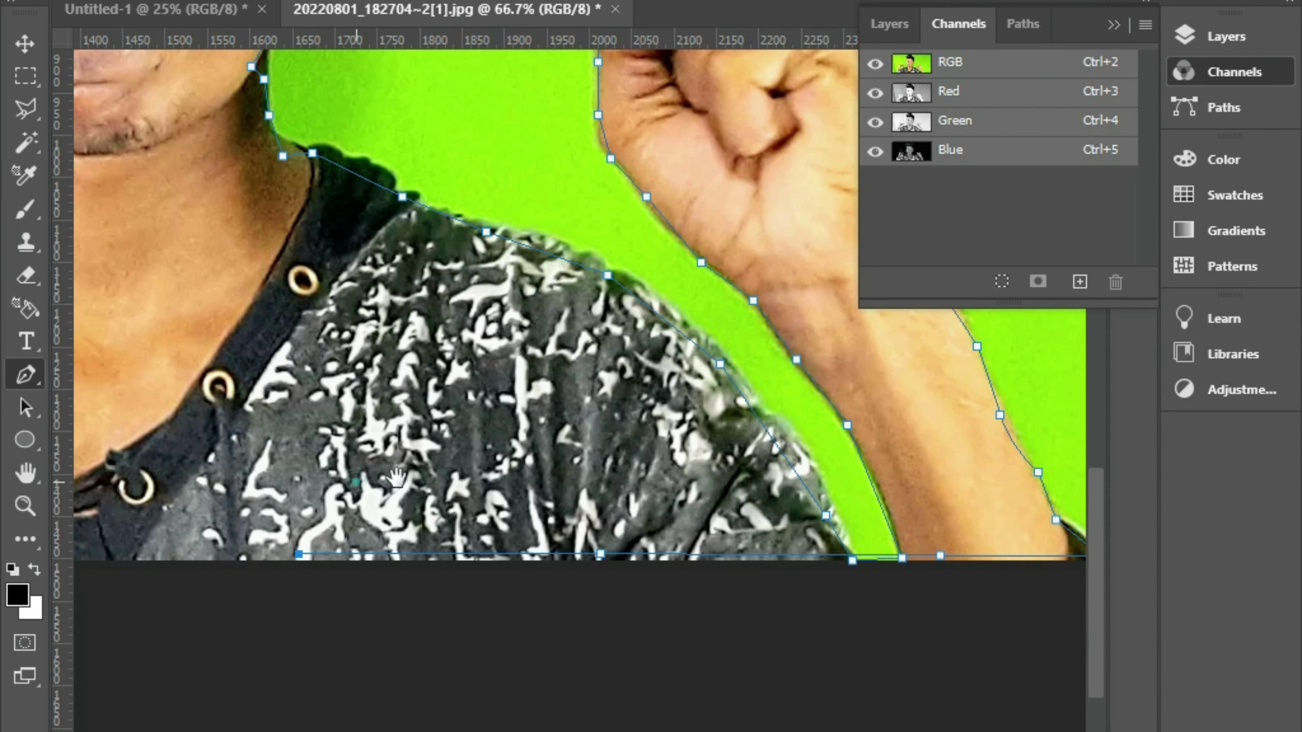
left_click_drag(362, 479, 738, 425)
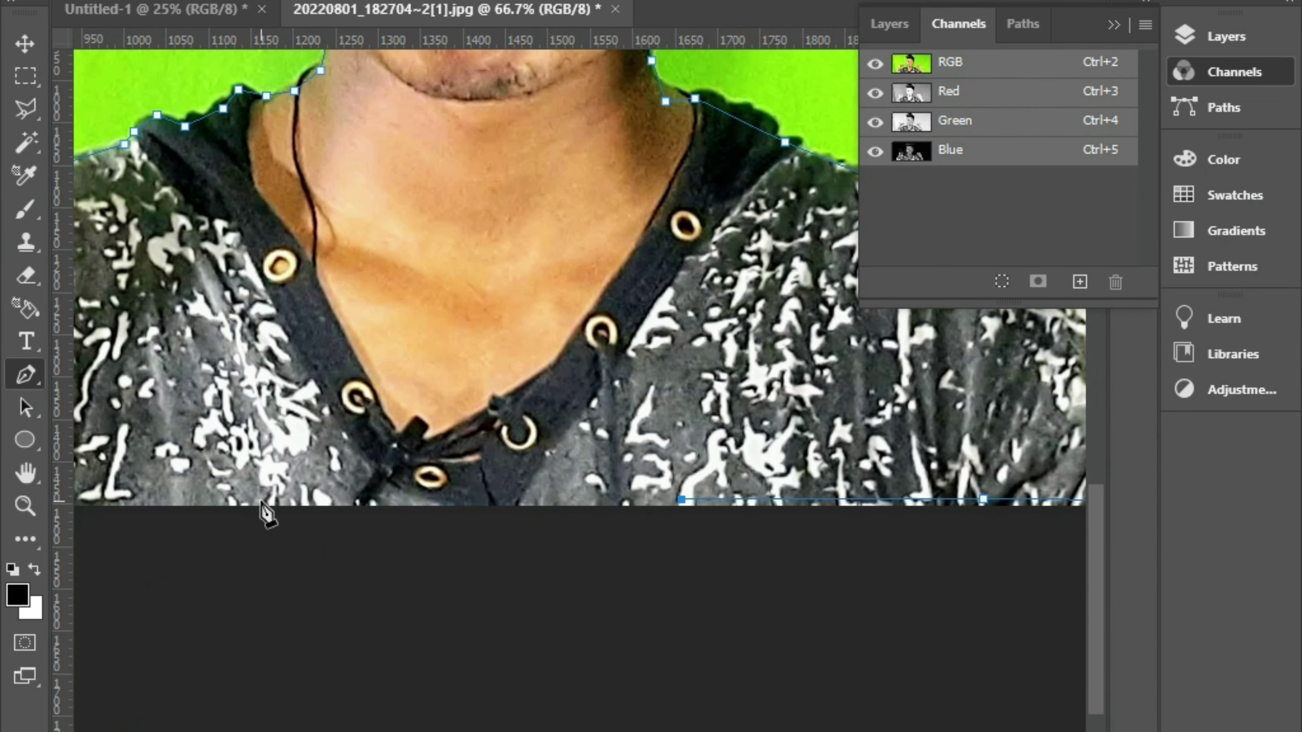
left_click(258, 500)
left_click_drag(138, 431, 648, 428)
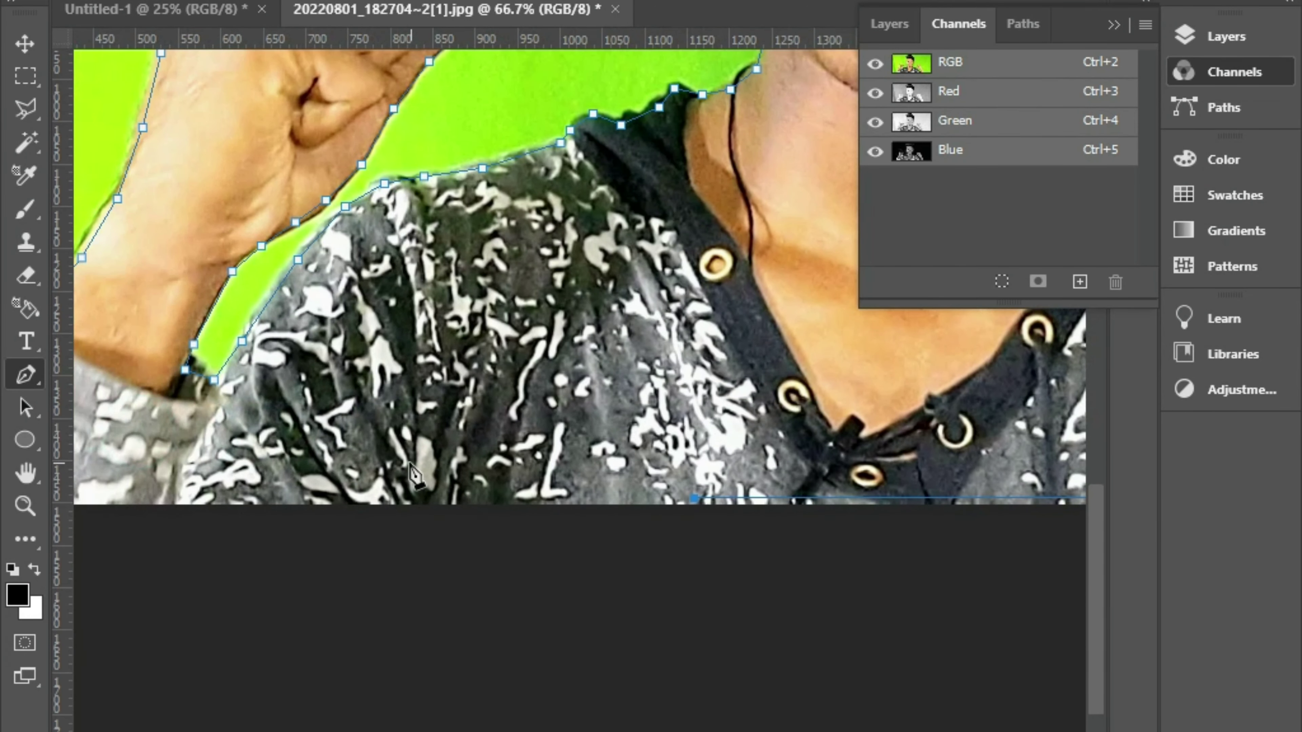
left_click(233, 500)
left_click(156, 491)
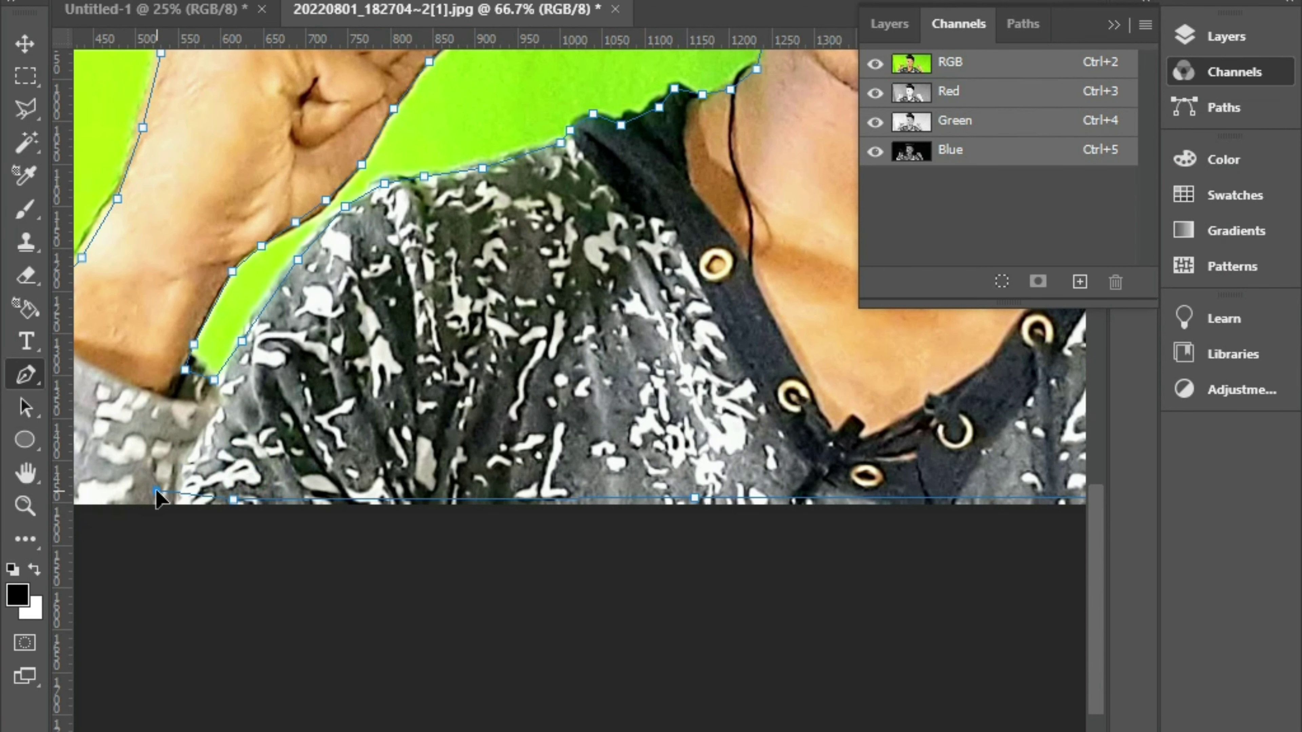
left_click_drag(192, 492, 474, 463)
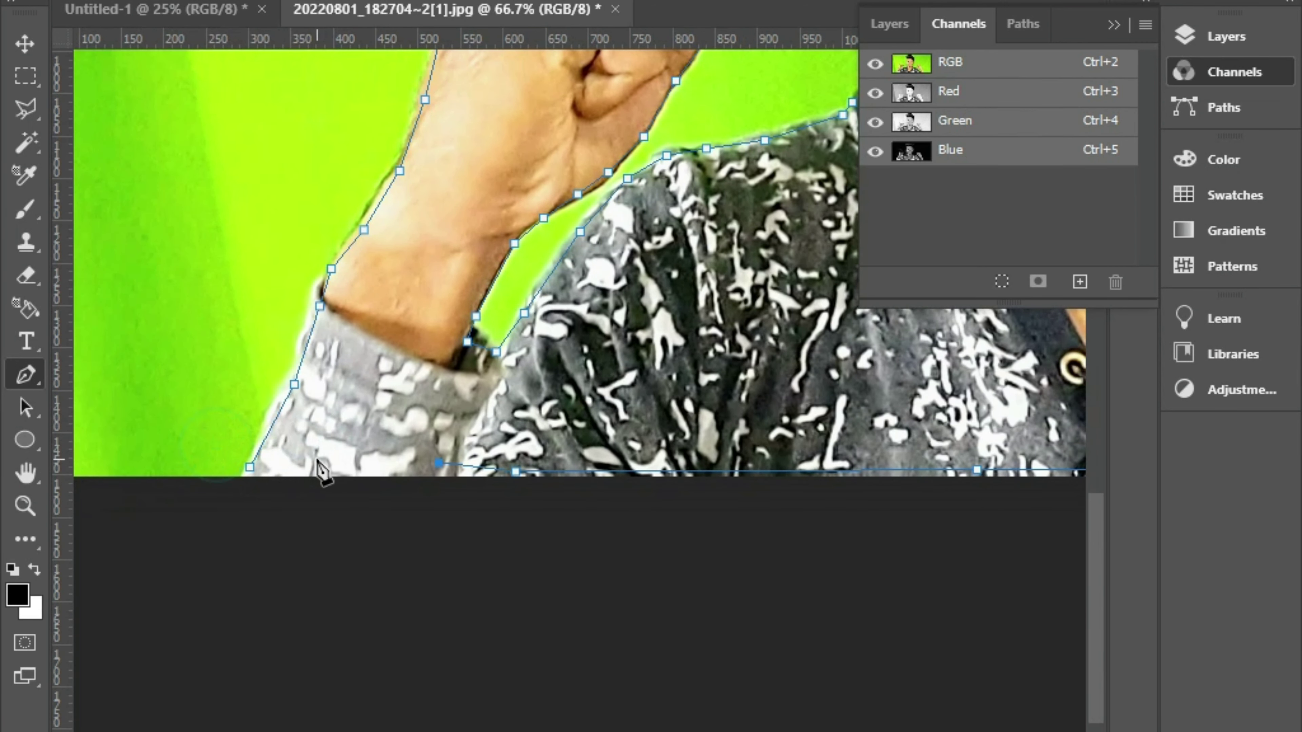
left_click(314, 470)
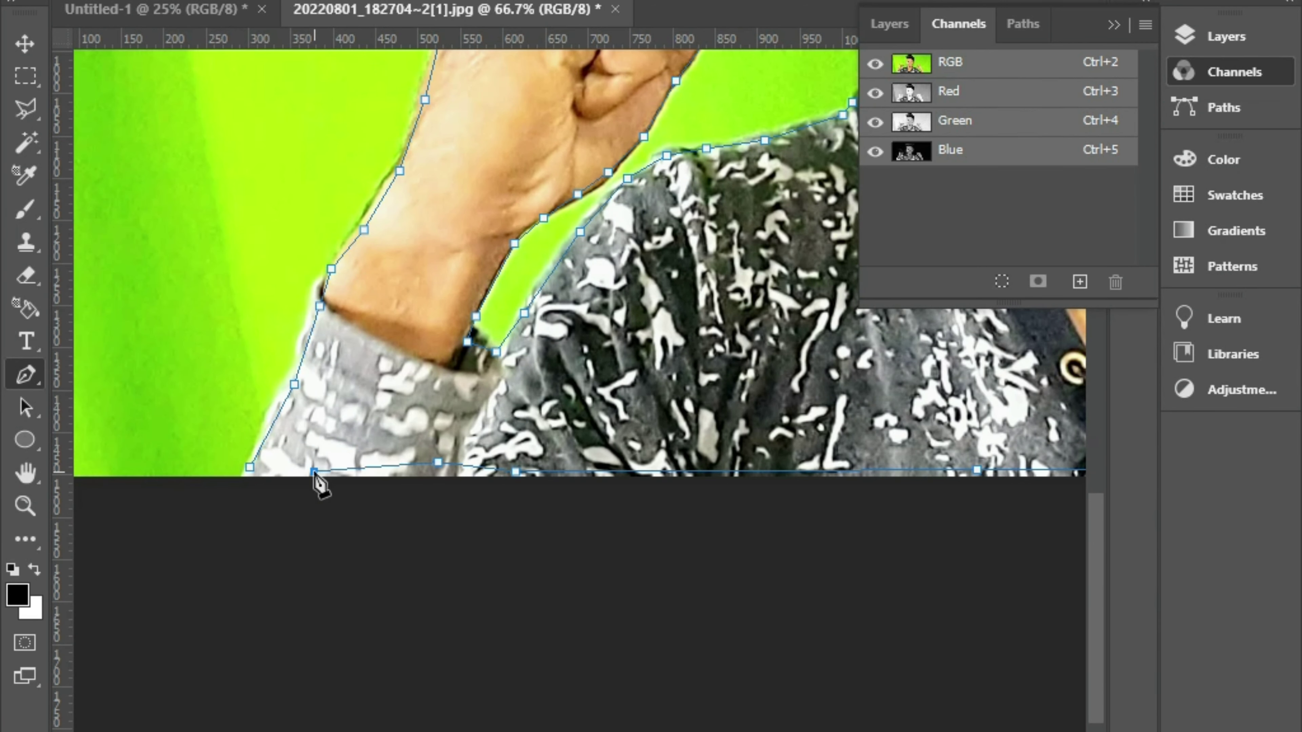
left_click(250, 468)
scroll(403, 446, "down", 1)
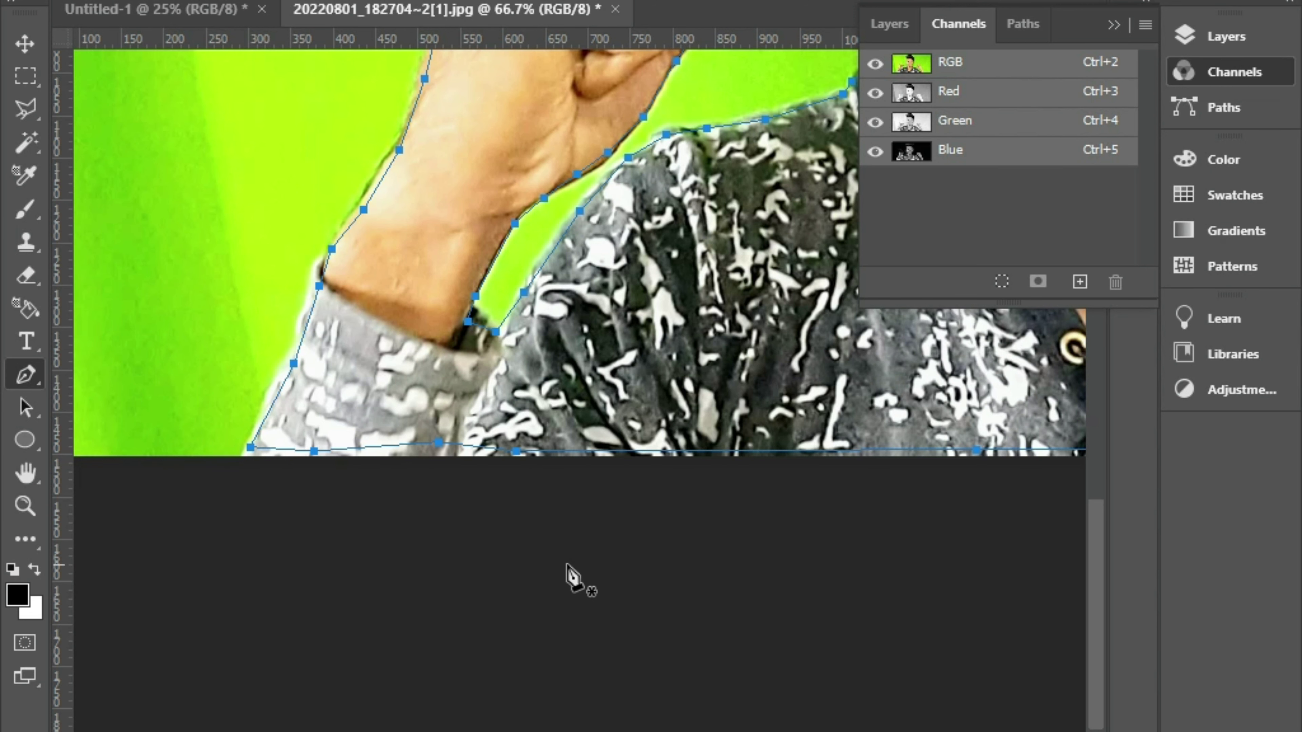
key("ctrl+minus")
key("ctrl+minus")
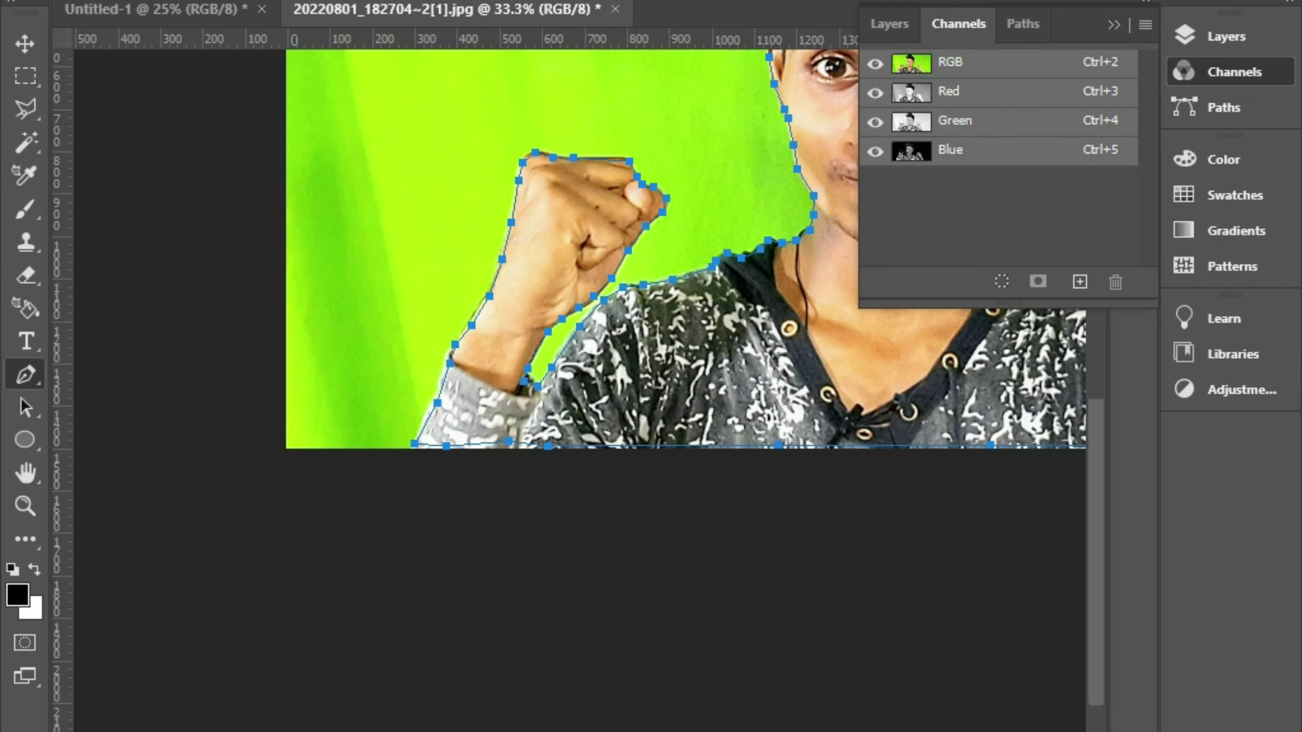
key("ctrl+minus")
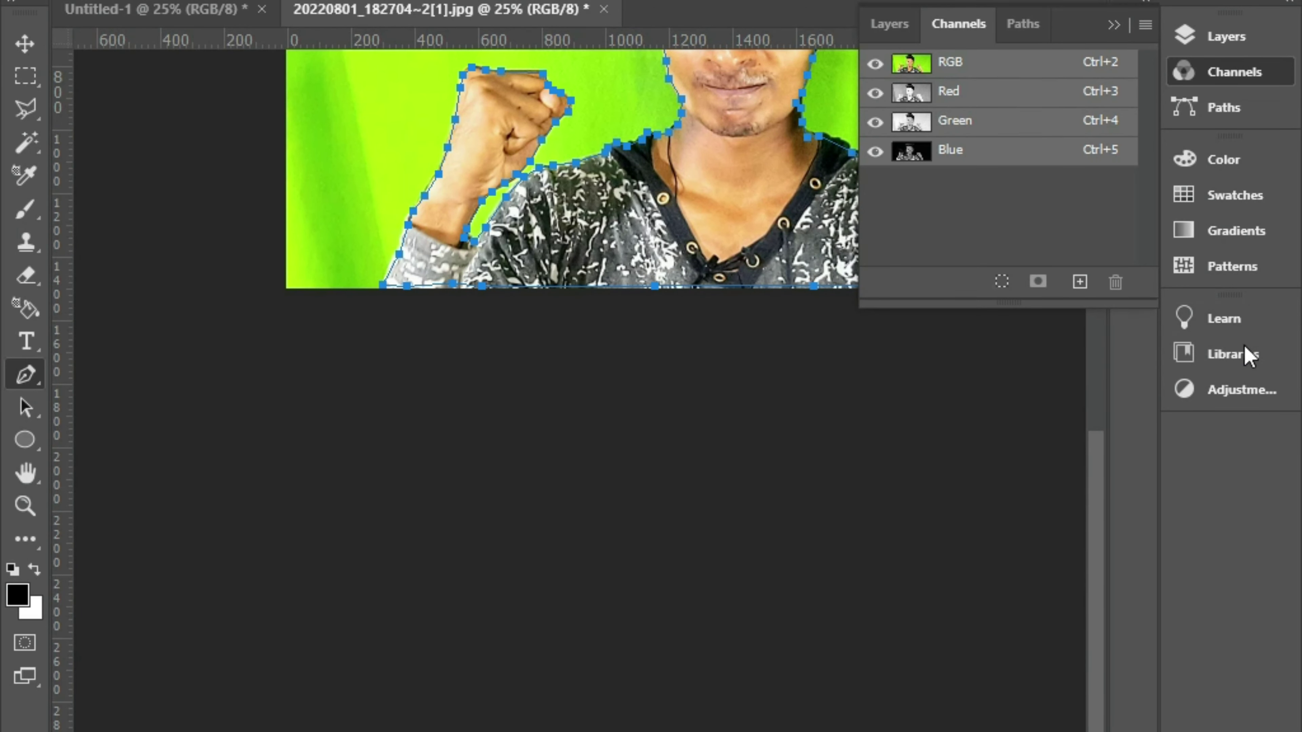
left_click_drag(1105, 482, 1109, 352)
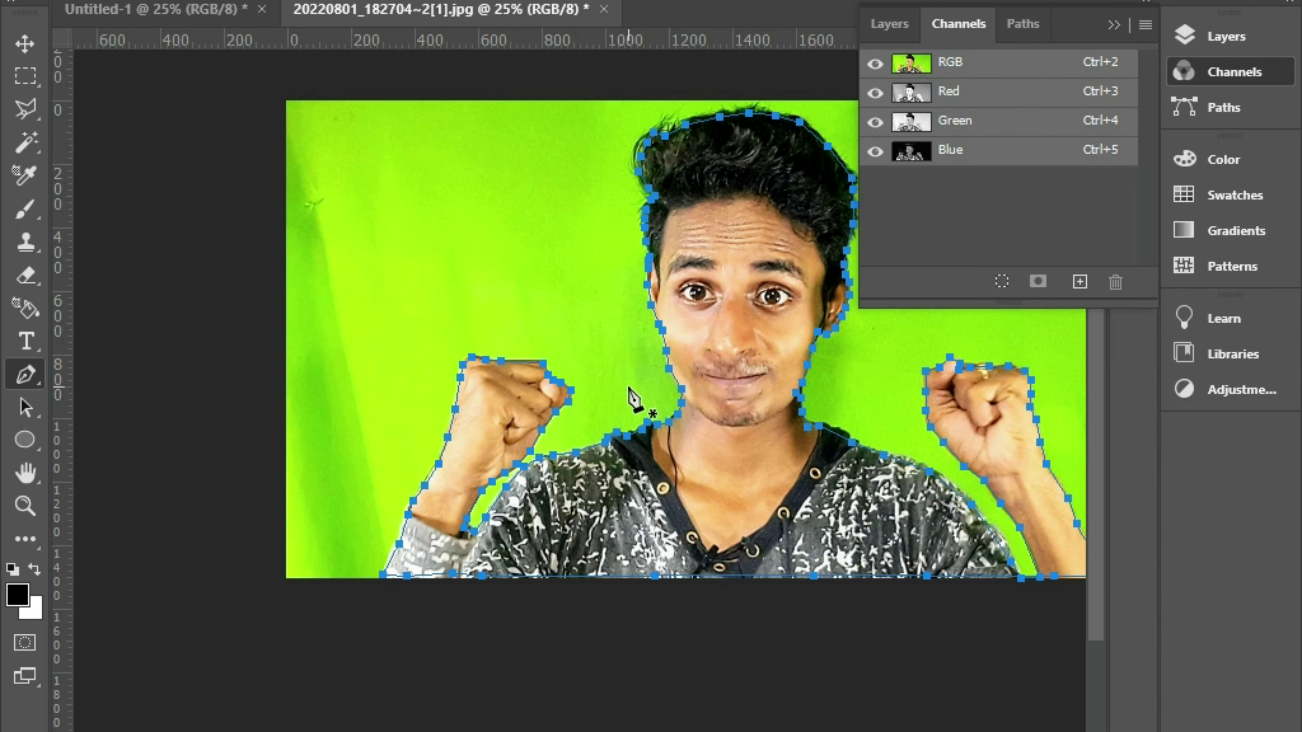
scroll(630, 389, "up", 1)
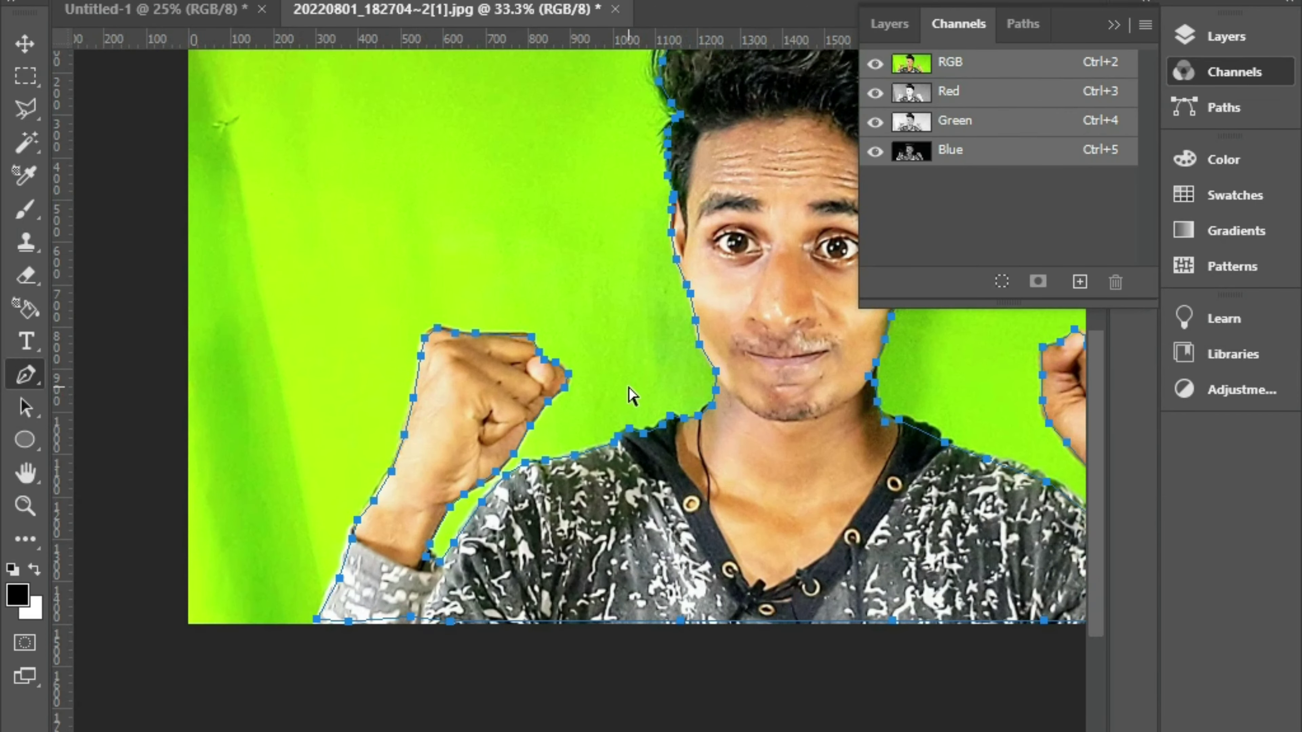
scroll(630, 389, "up", 1)
scroll(631, 389, "up", 1)
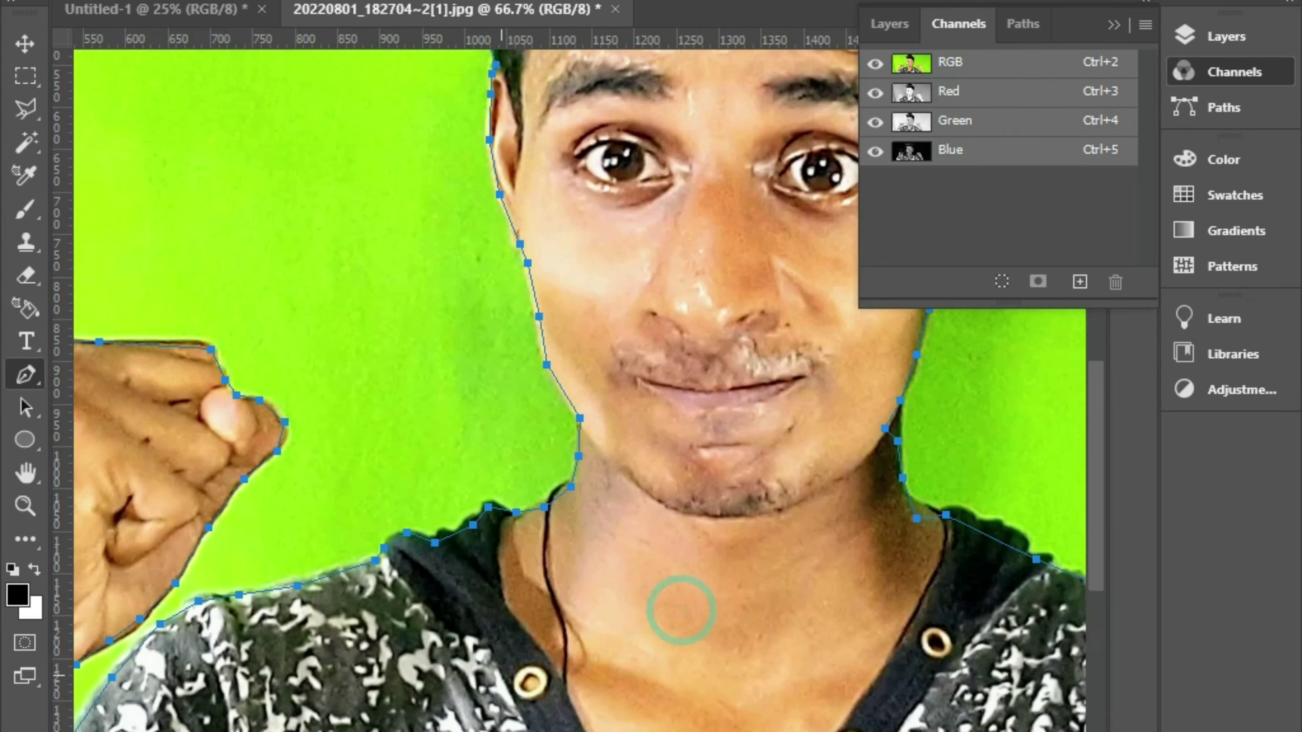
Bring the top of the hair into view and add an extra anchor on its outline.
mouse_move(681, 610)
left_mouse_down()
mouse_move(480, 455)
mouse_move(414, 713)
left_mouse_up()
left_click_drag(435, 390, 388, 644)
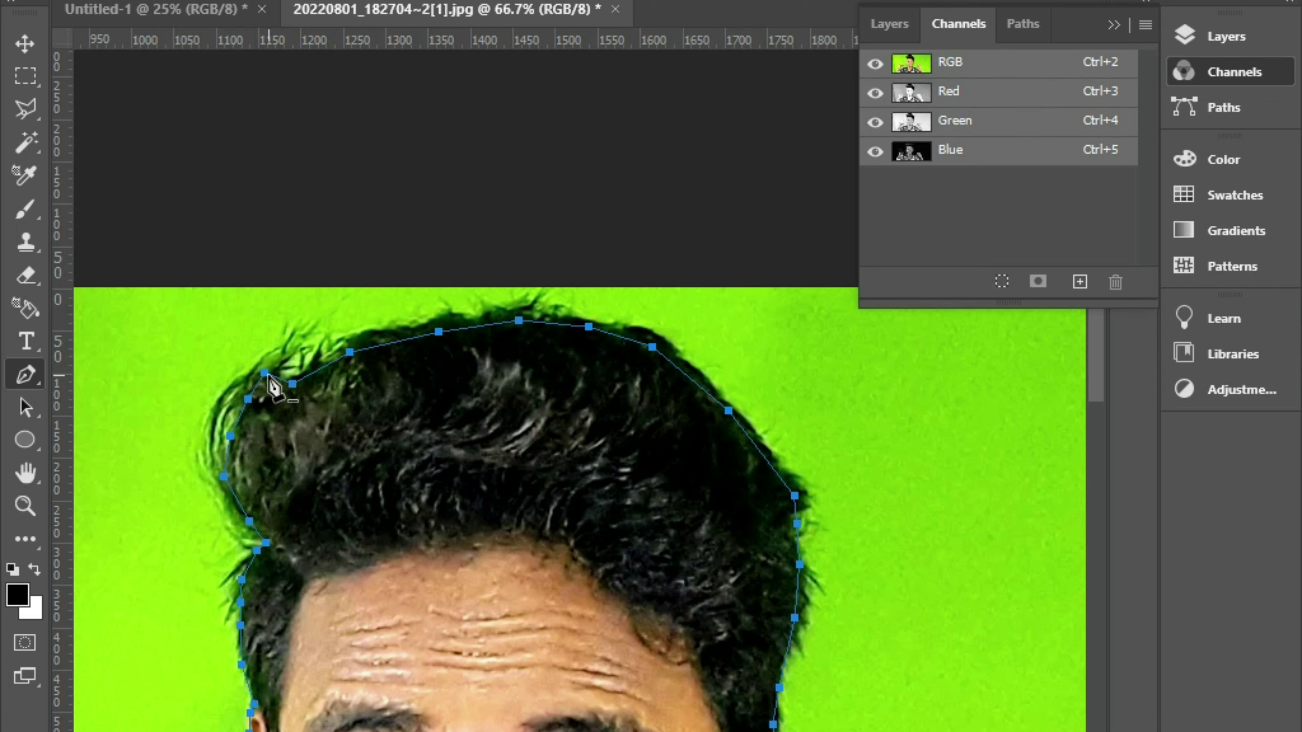
left_click(248, 399)
right_click(35, 388)
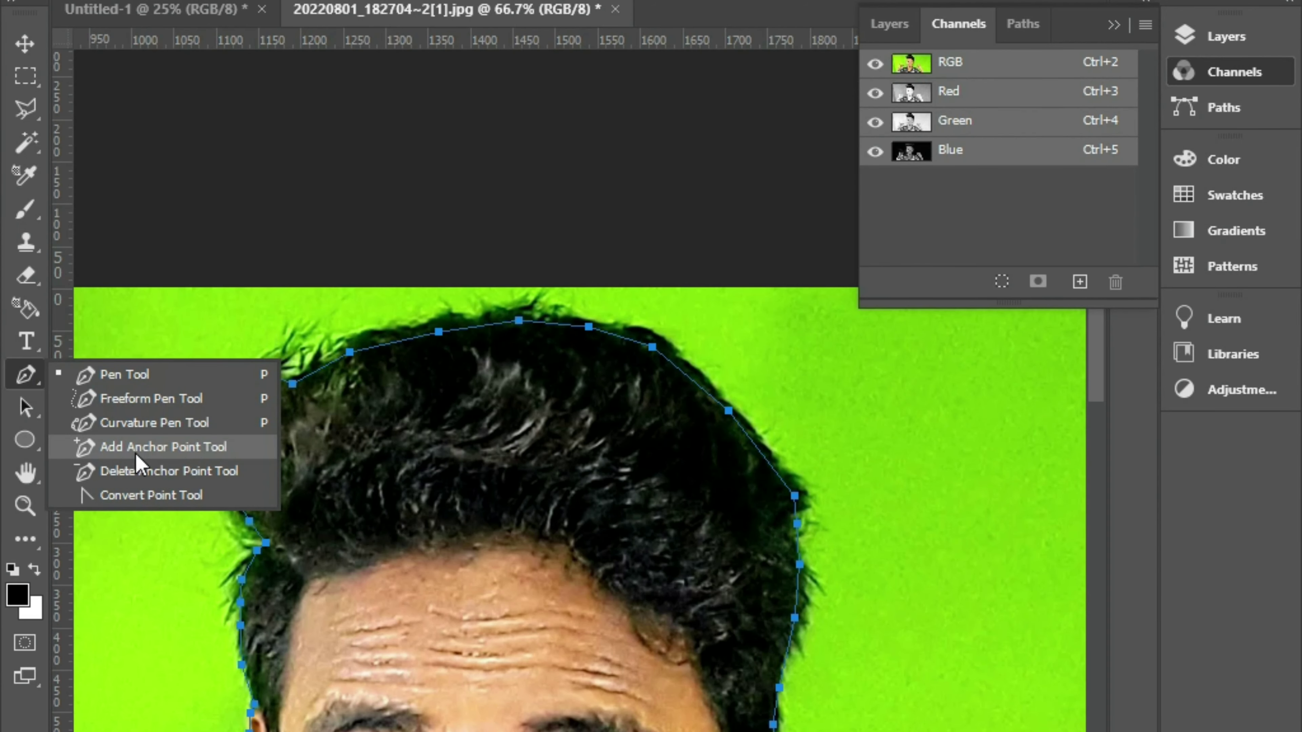
left_click(138, 451)
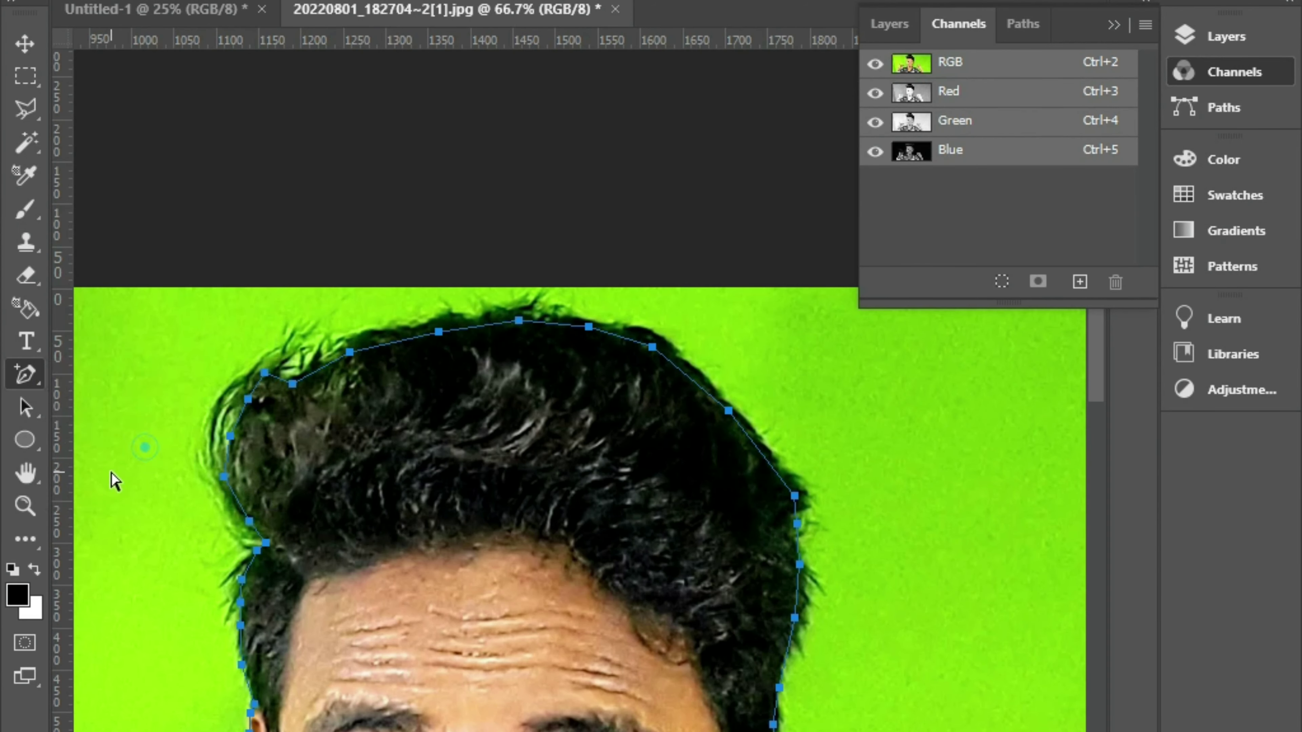
Drag three hairline anchors up onto the hair edge and select the misplaced upper-left anchor.
left_click(295, 386)
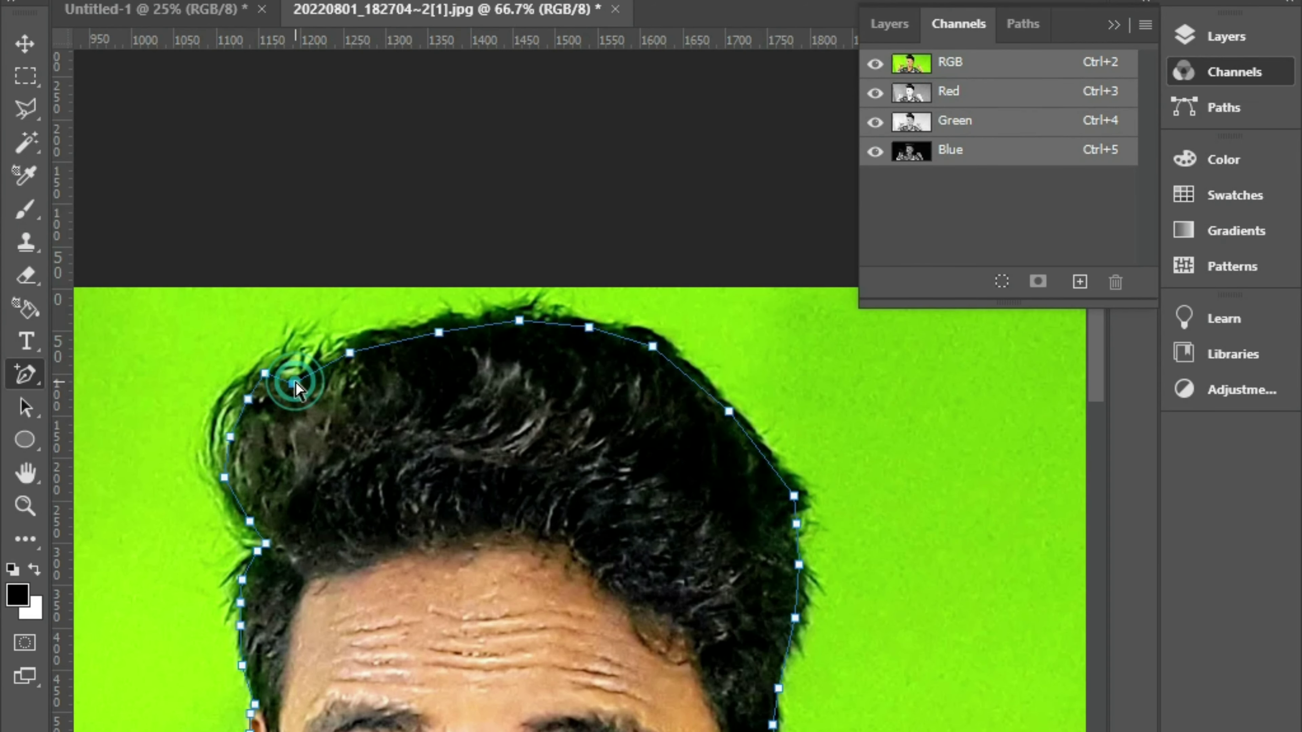
left_click_drag(296, 382, 294, 370)
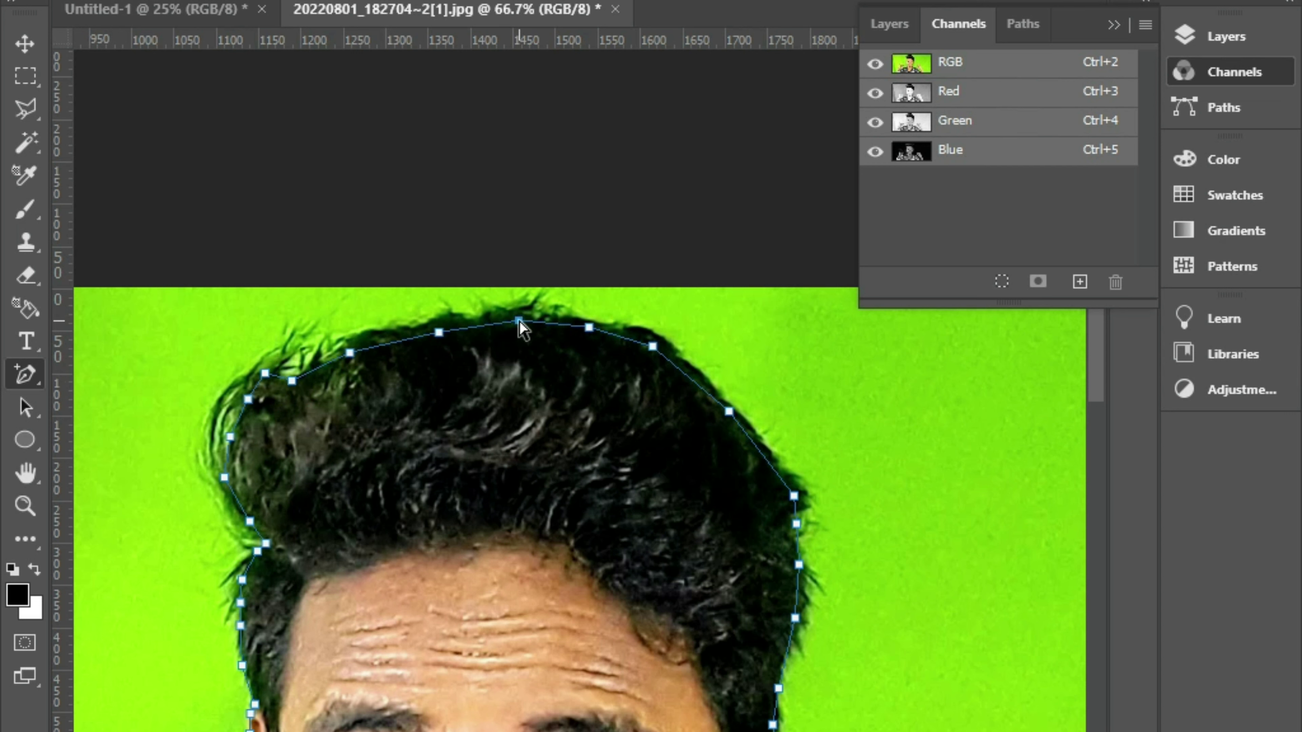
left_click_drag(519, 321, 518, 310)
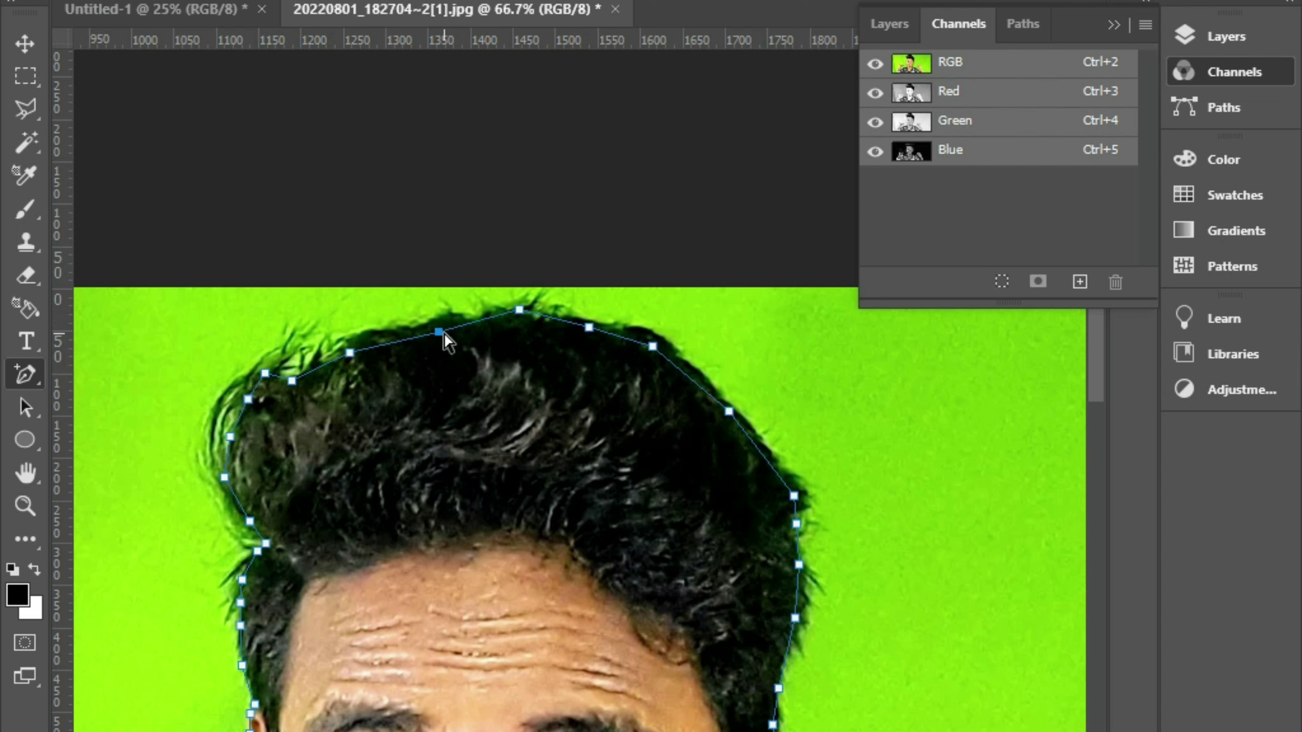
left_click_drag(444, 333, 446, 322)
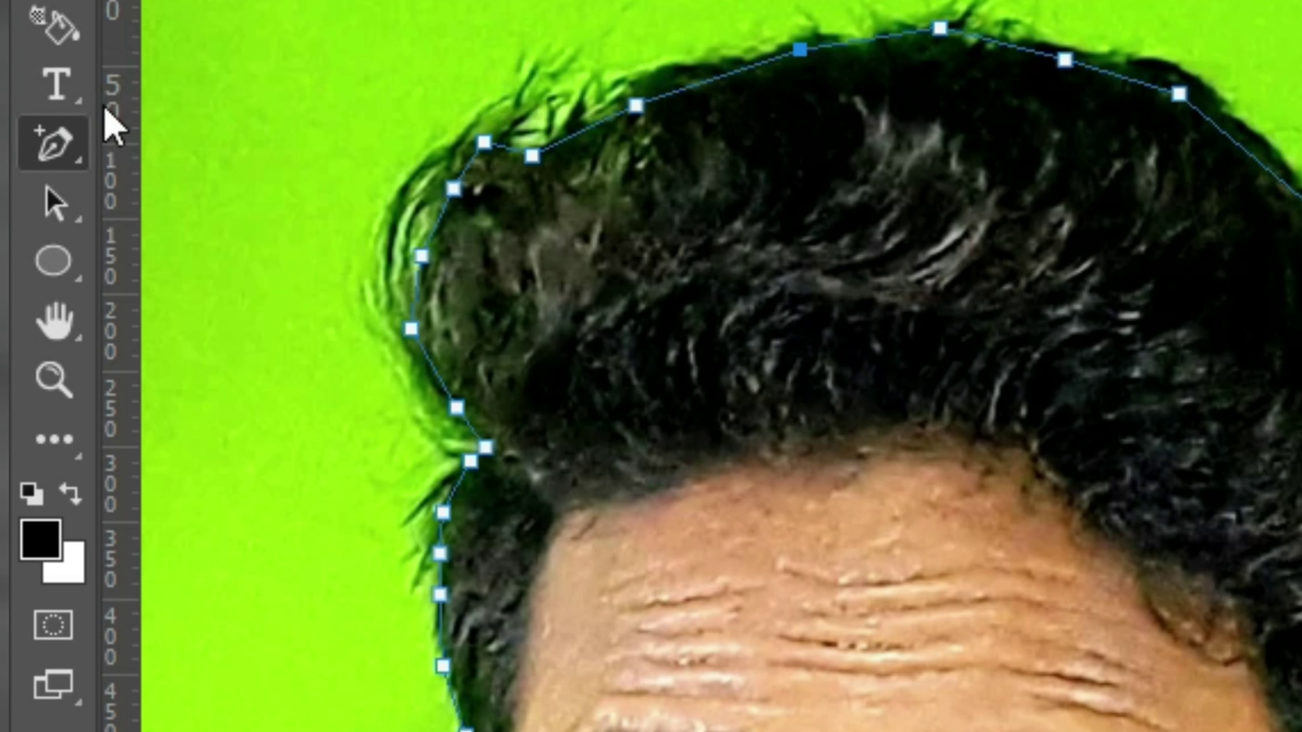
right_click(62, 148)
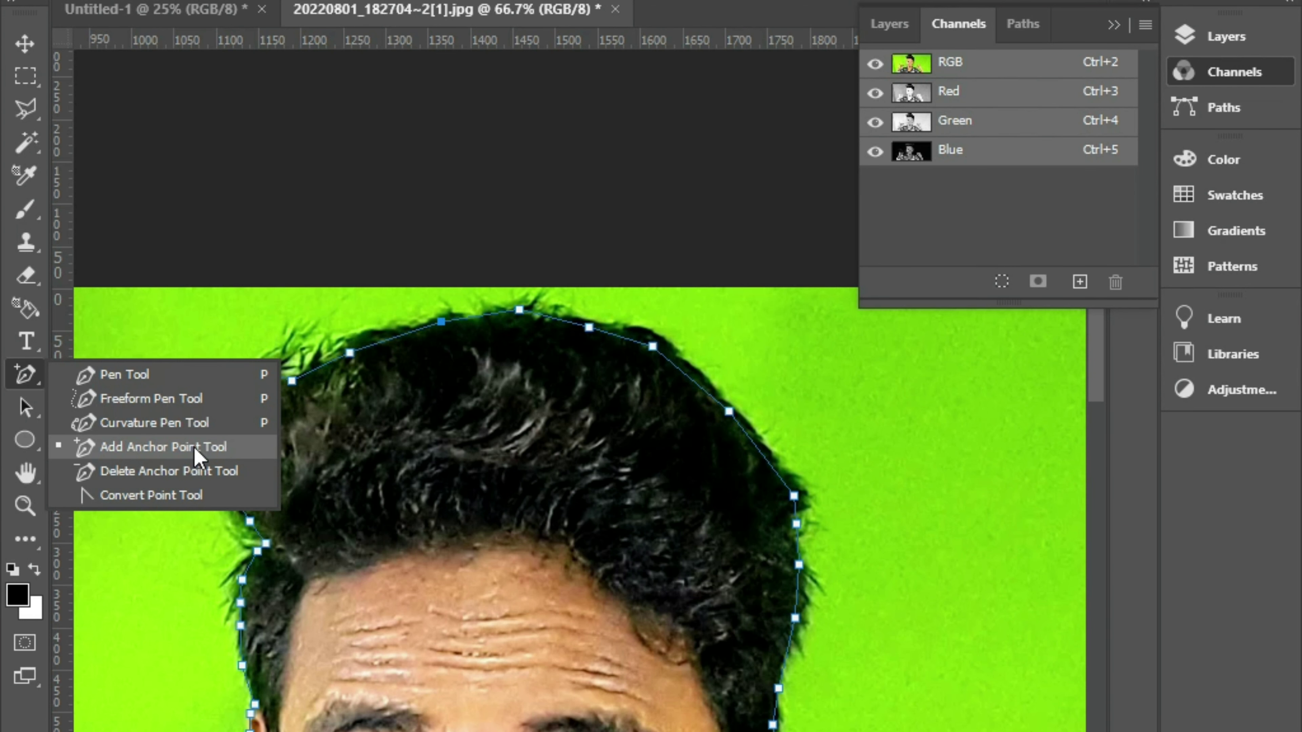
left_click(354, 354)
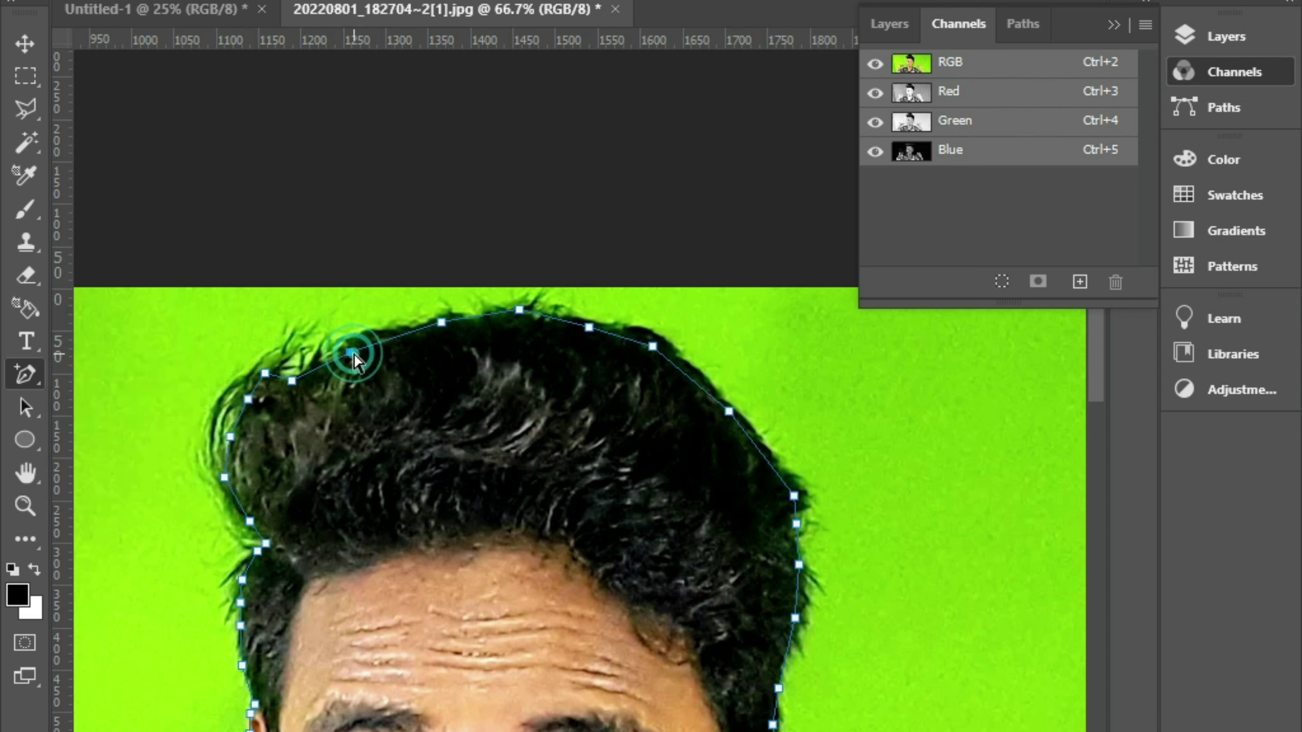
left_click(264, 373, "shift")
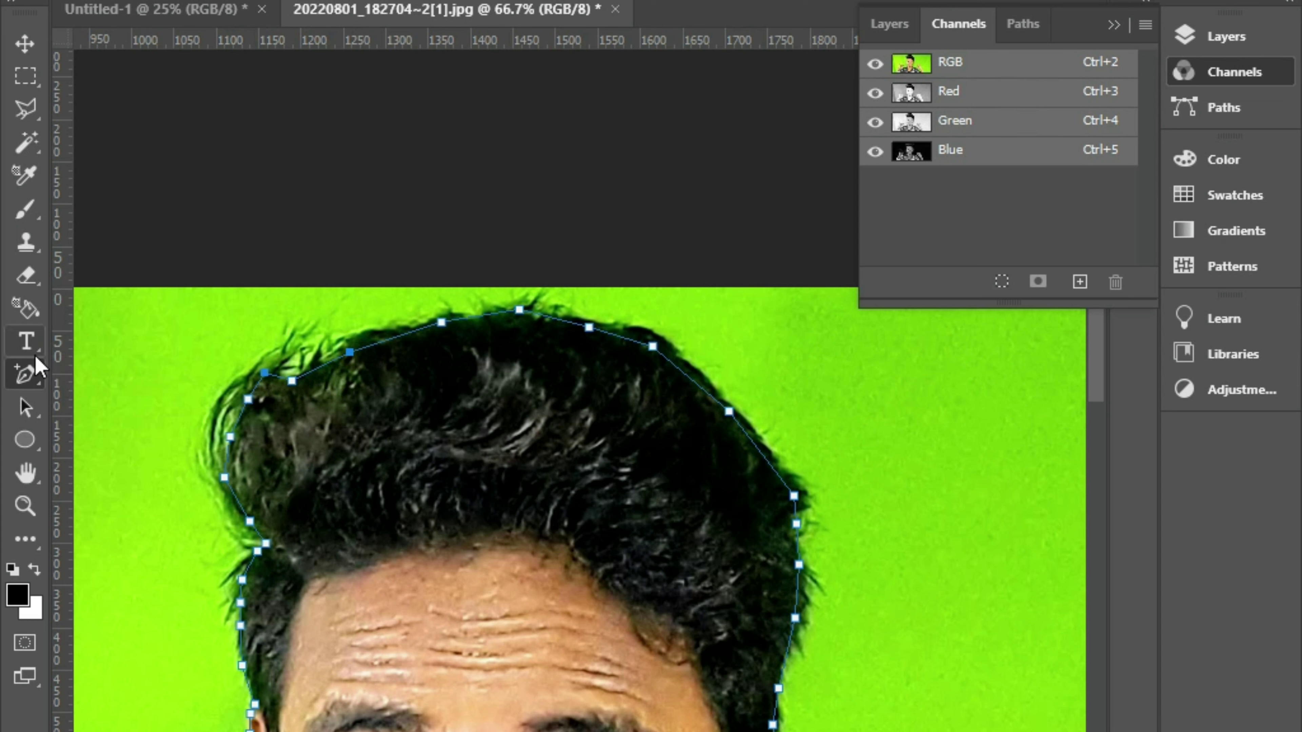
Delete the misplaced upper-left hair anchor and add a new one raised onto the hair edge.
right_click(39, 378)
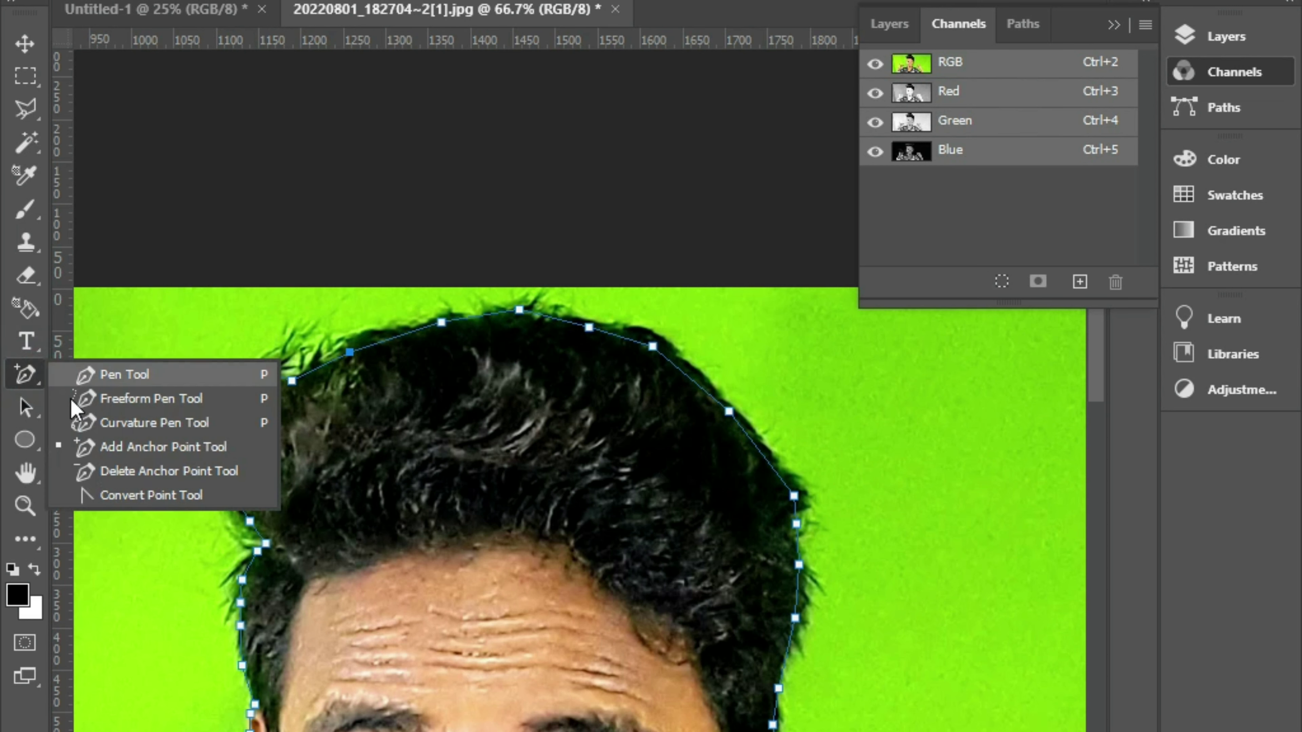
left_click(136, 472)
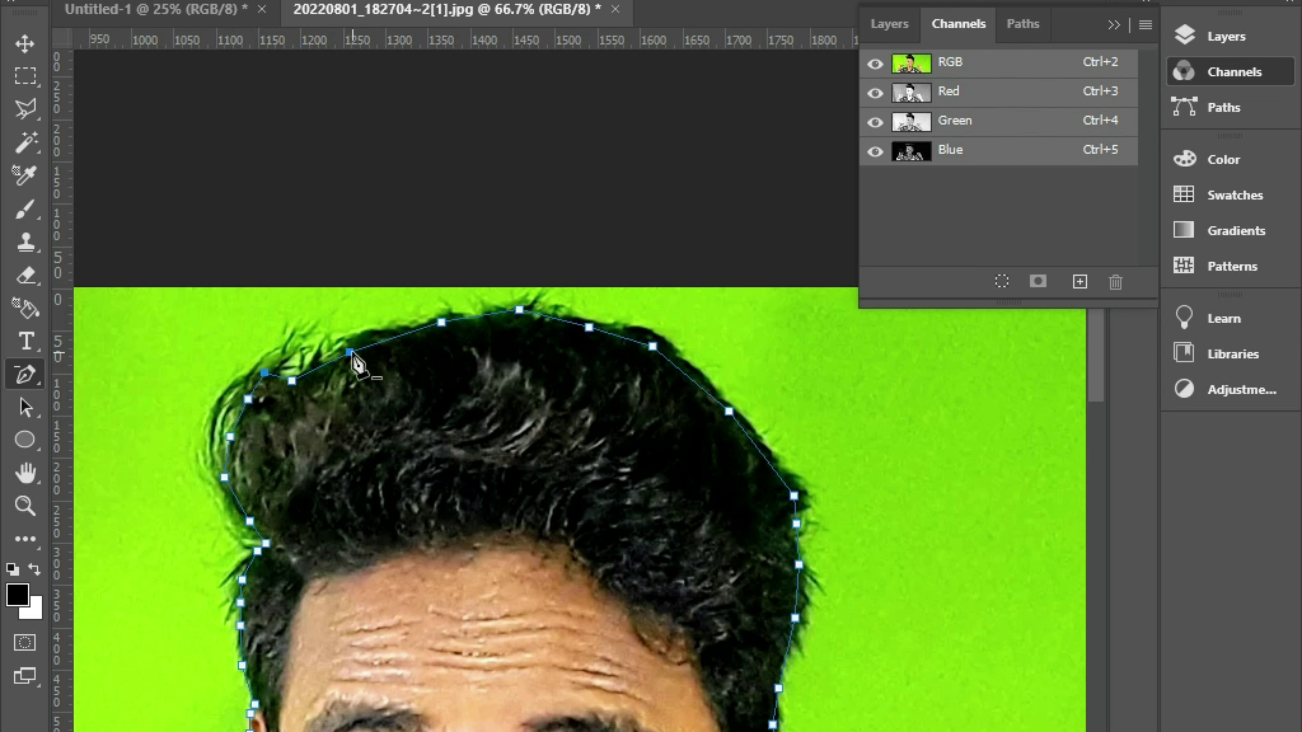
left_click(349, 352)
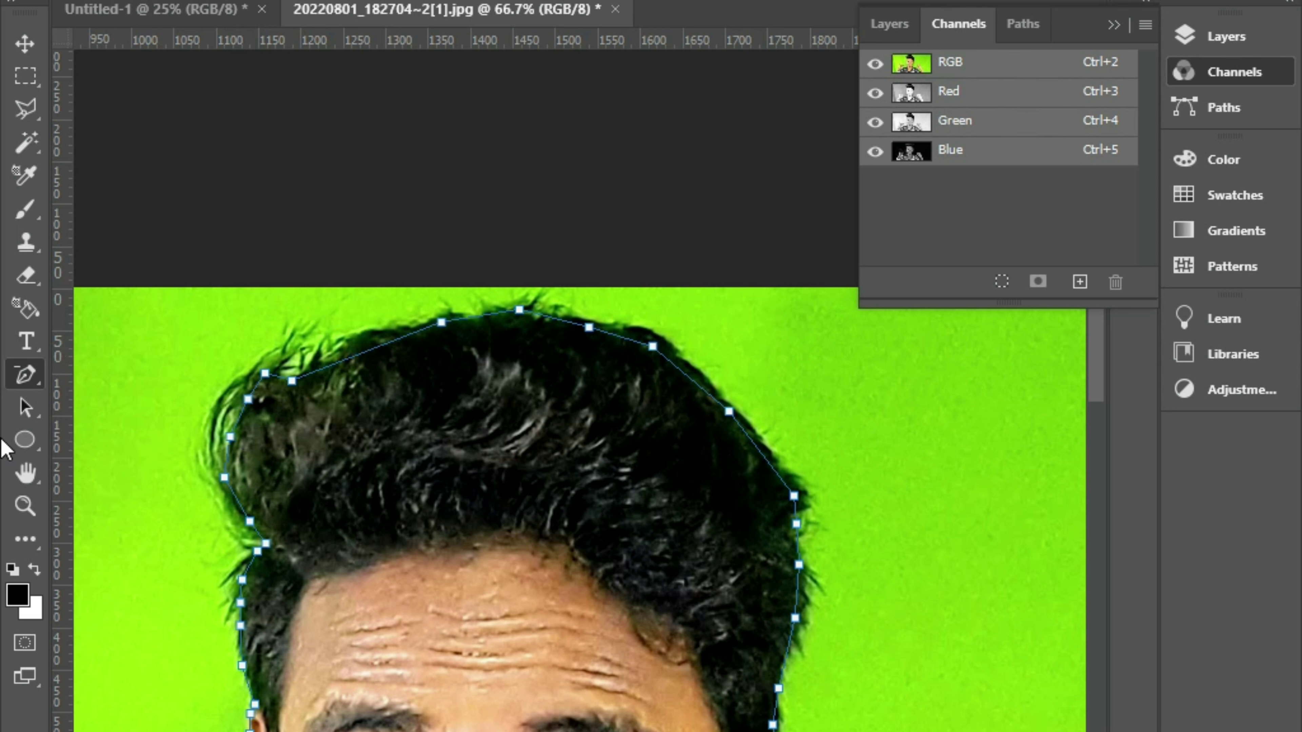
right_click(28, 377)
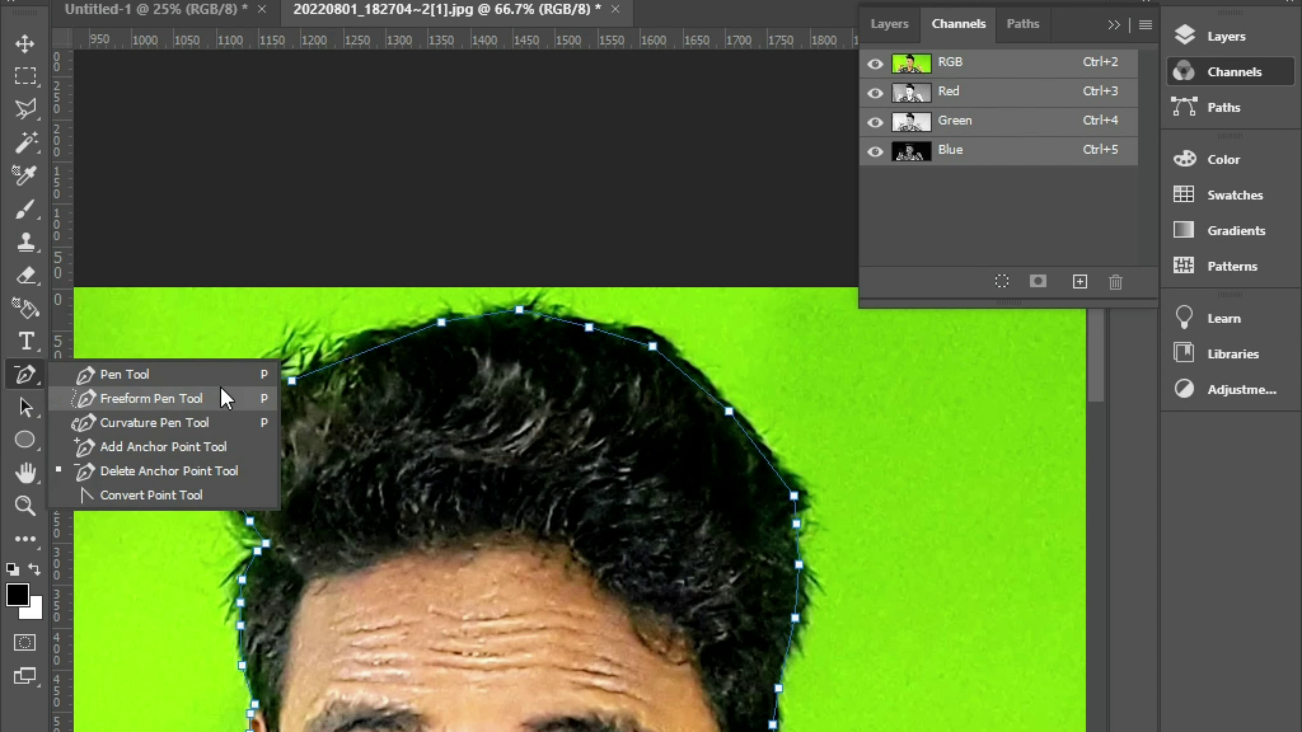
left_click(205, 445)
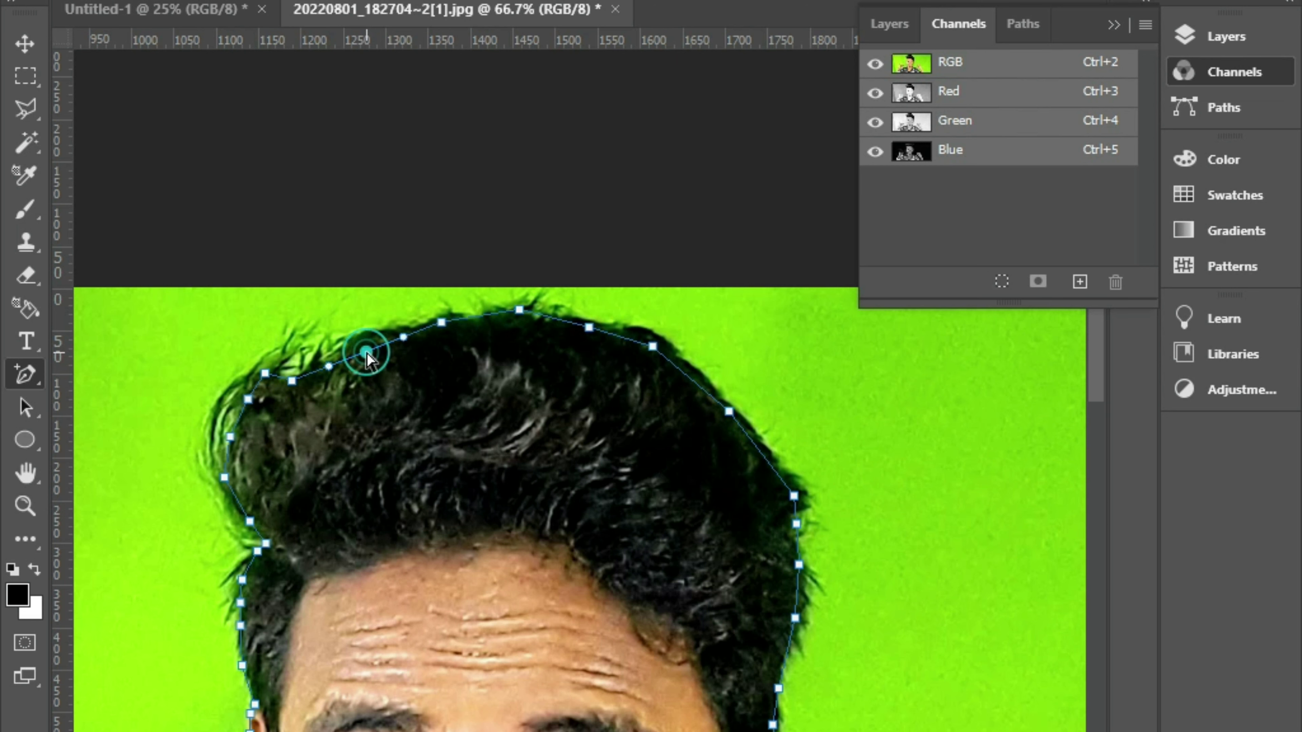
left_click_drag(365, 353, 366, 338)
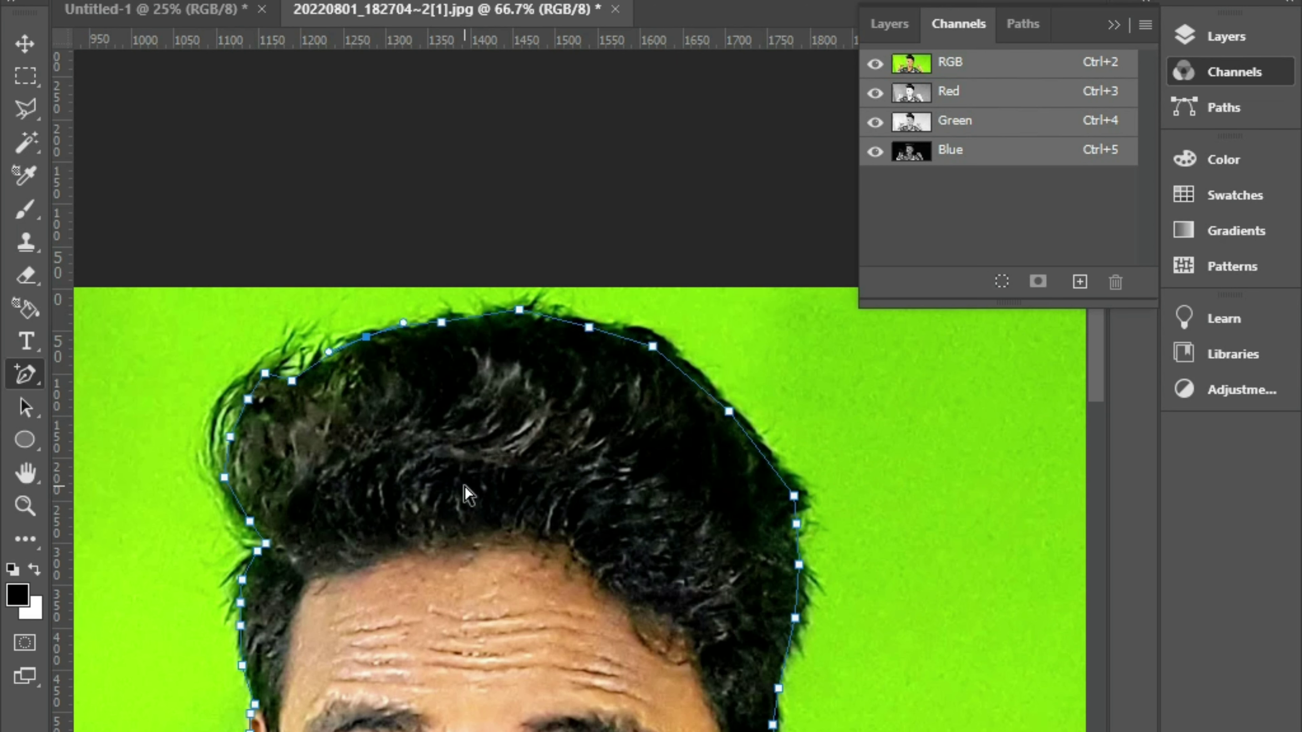
scroll(464, 485, "down", 2)
Load the closed outline as a selection with Ctrl+Enter and shift the cut-out man up-right.
key("ctrl+minus")
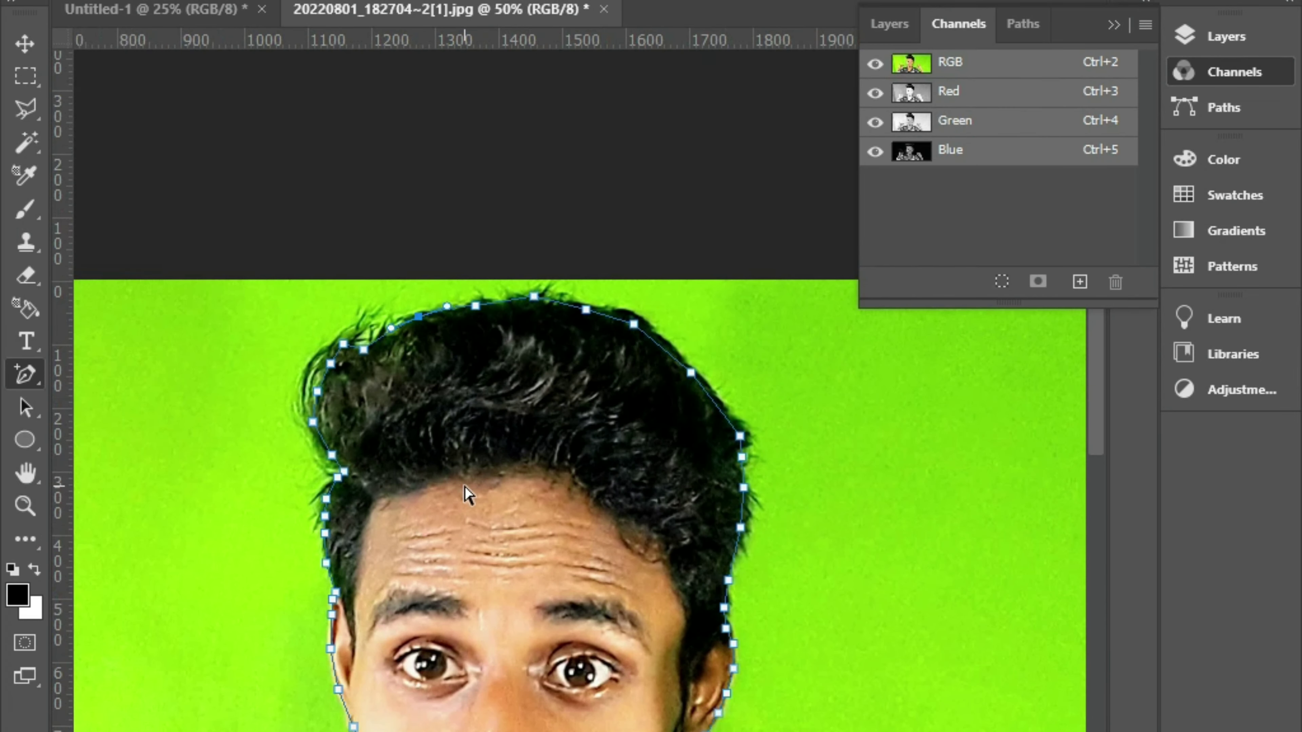
key("ctrl+minus")
key("ctrl+minus")
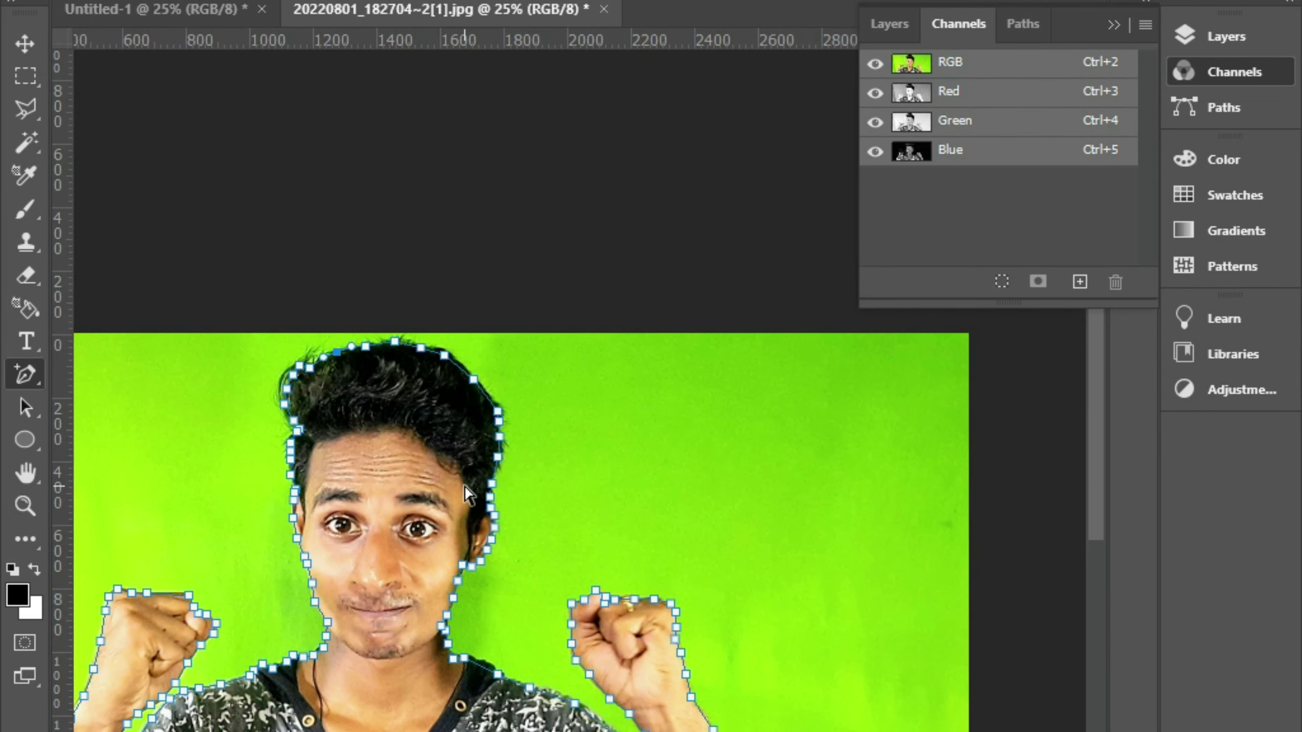
left_click(492, 484, "ctrl")
key("ctrl+Return")
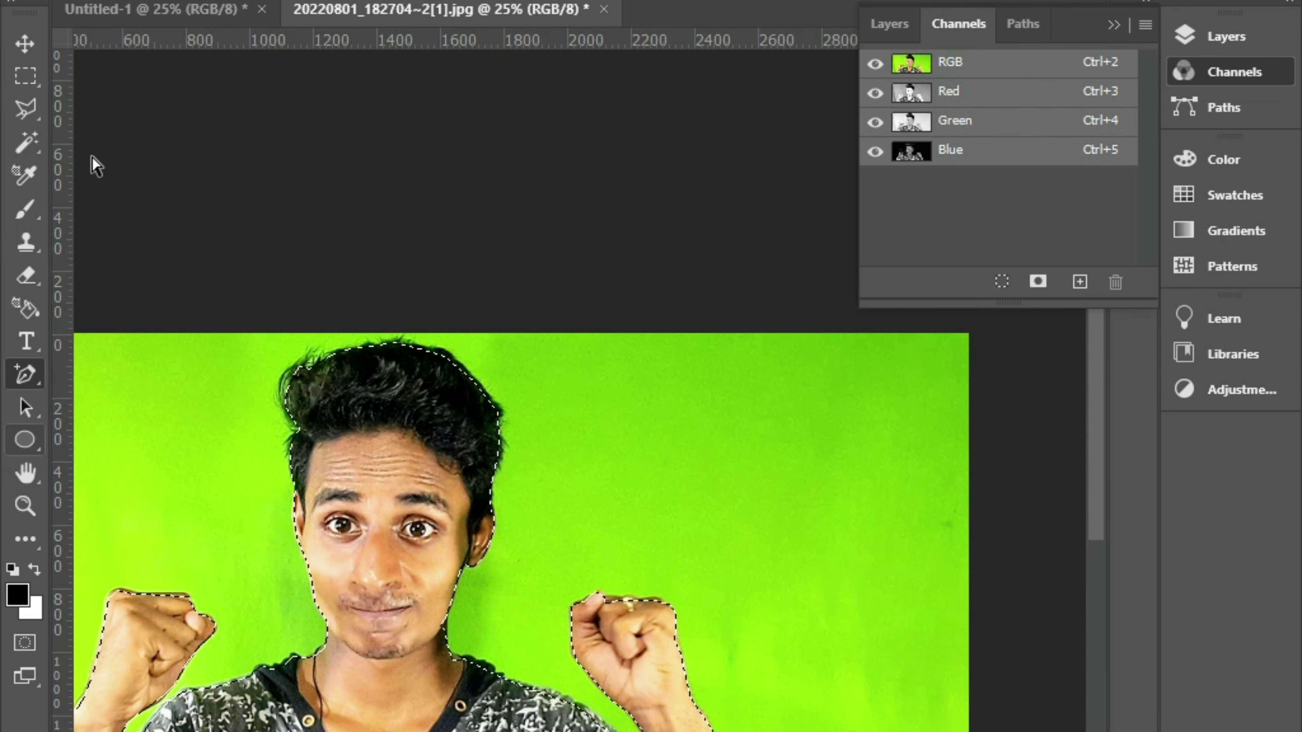
left_click(24, 43)
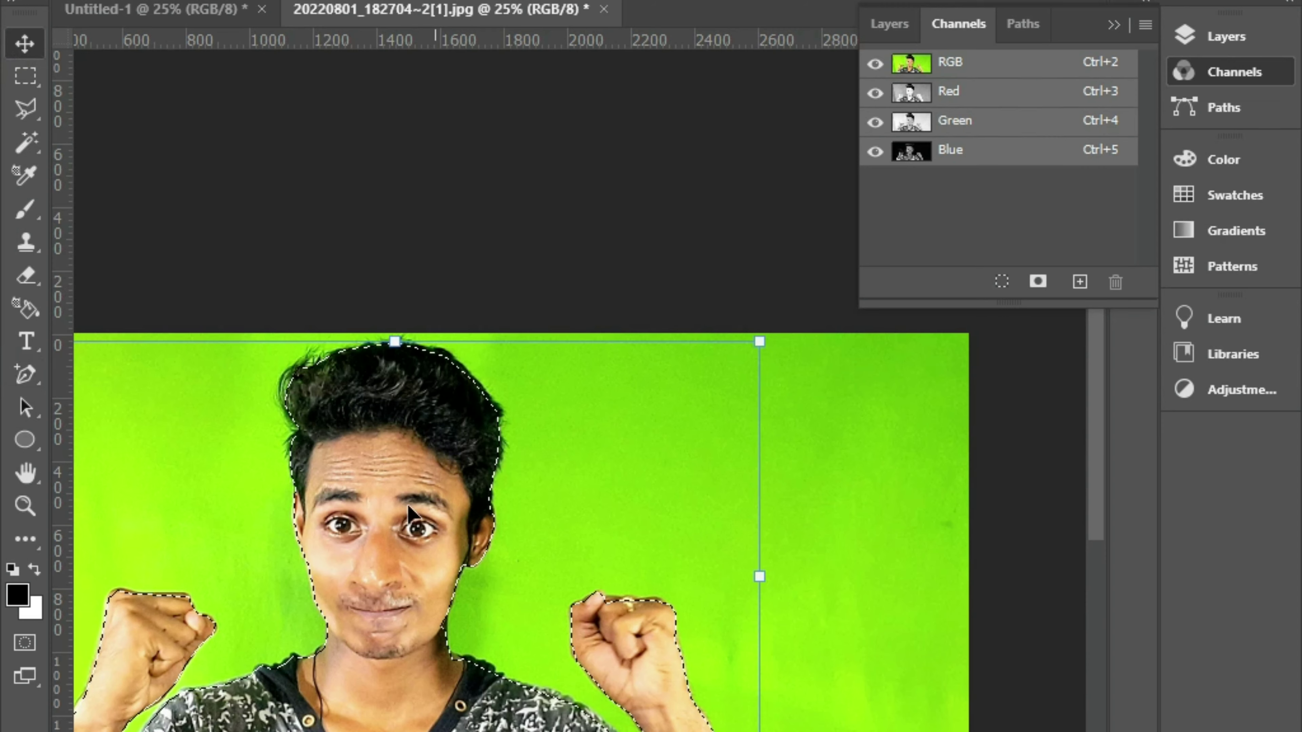
left_click_drag(416, 510, 523, 462)
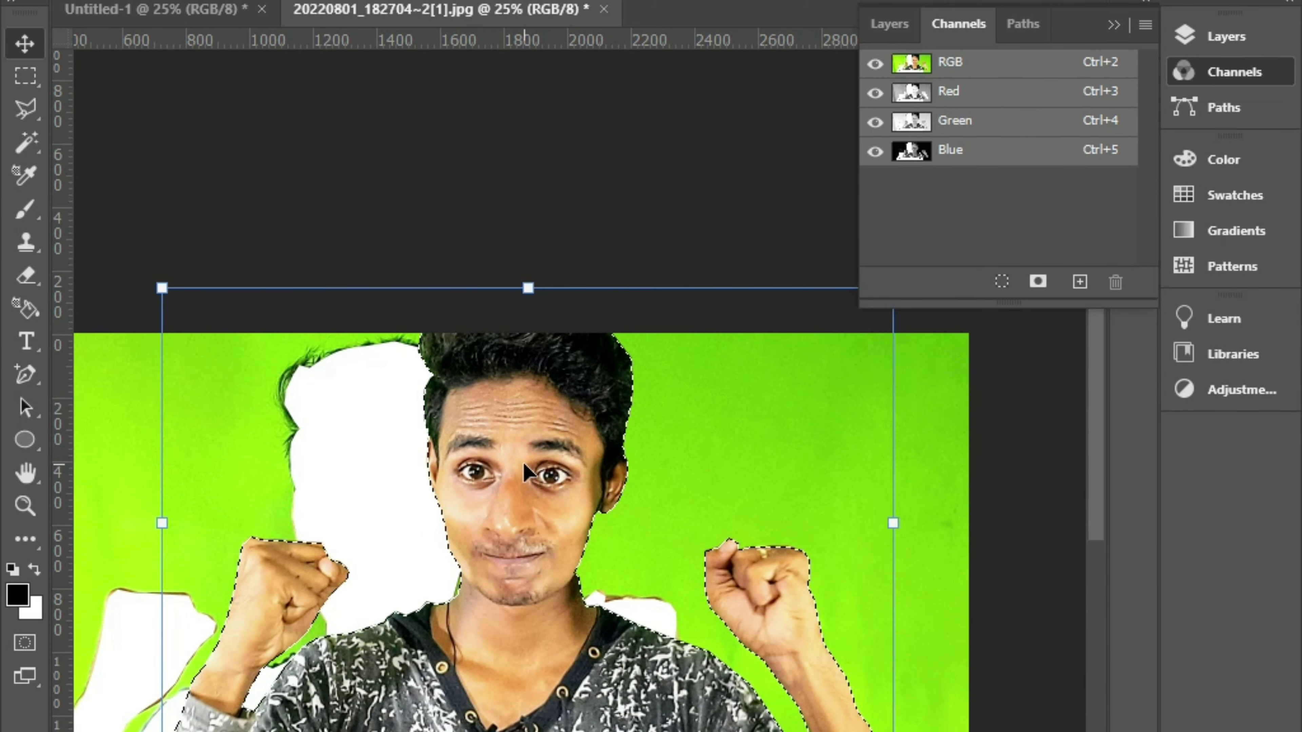
Undo the man's accidental move and turn his pen outline into a 6-pixel feathered selection.
key("ctrl+z")
key("ctrl+z")
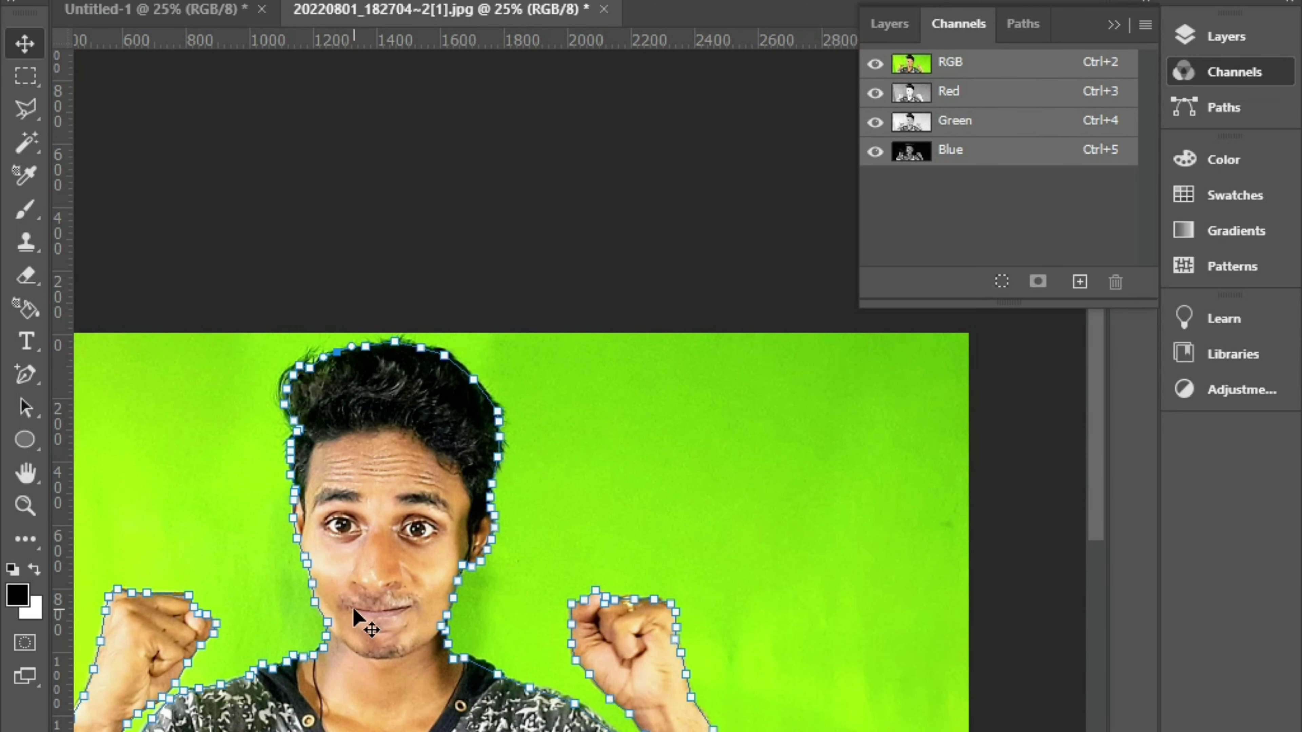
left_click(37, 378)
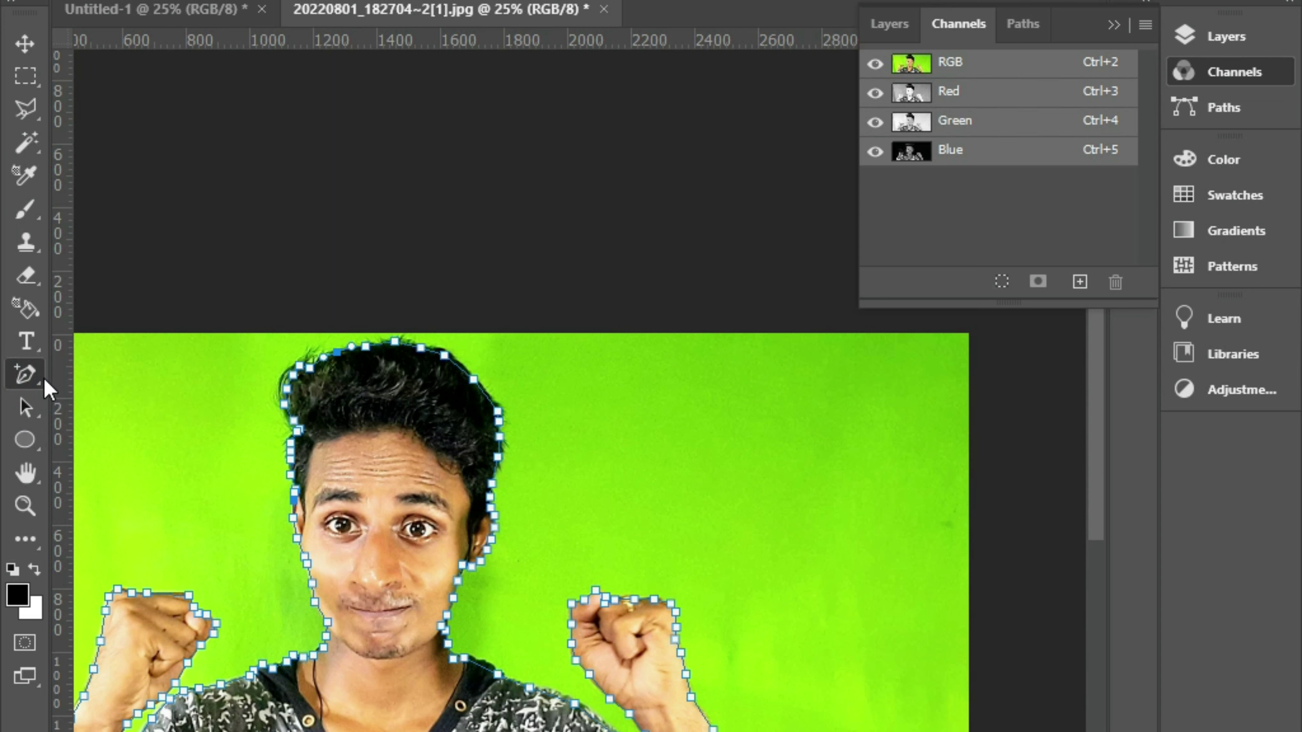
right_click(170, 667)
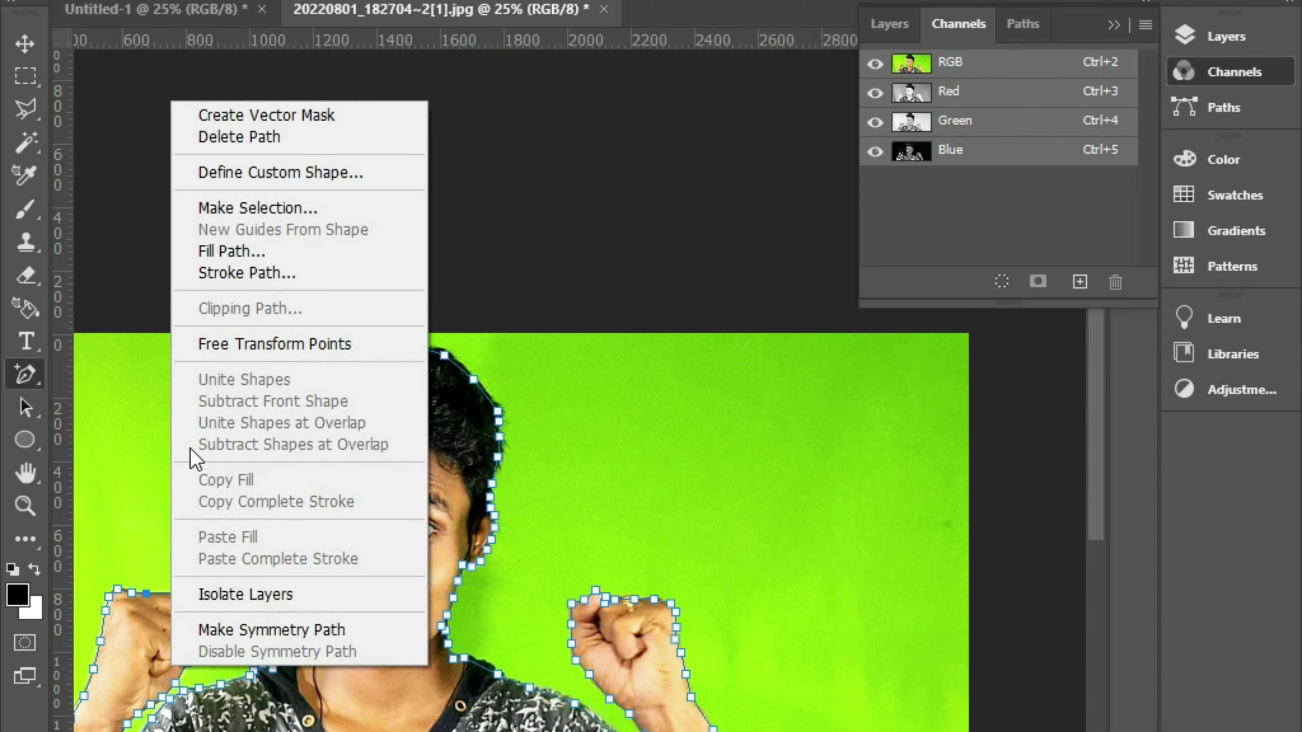
left_click(318, 208)
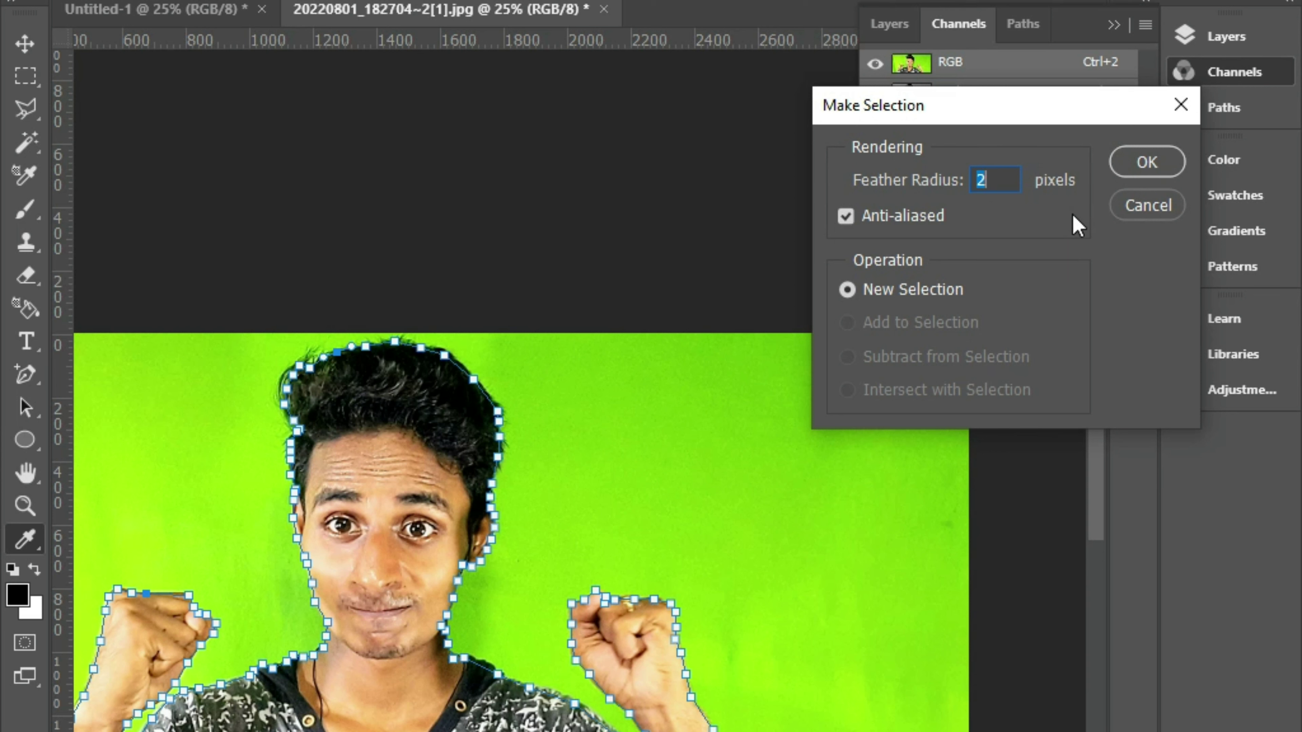
type("6")
left_click(1135, 167)
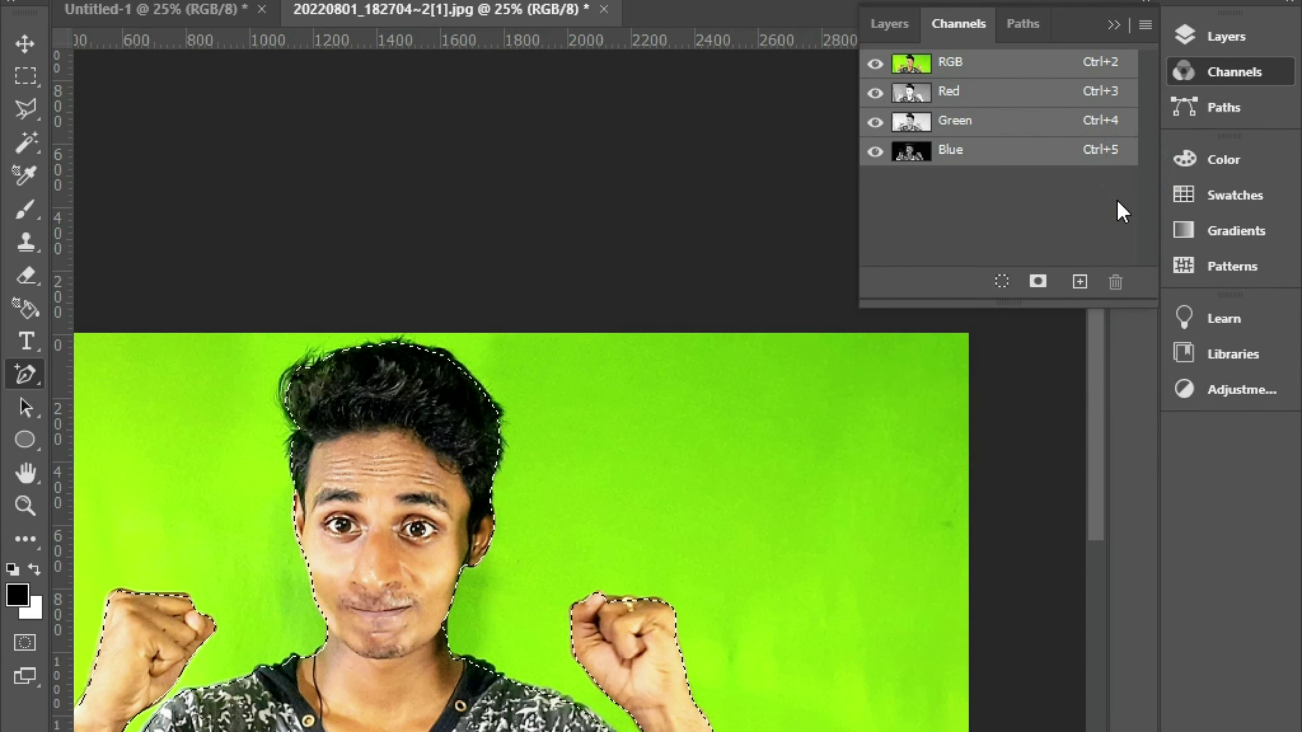
Open the blue snowflake winter background image from the Downloads folder.
left_click(51, 1)
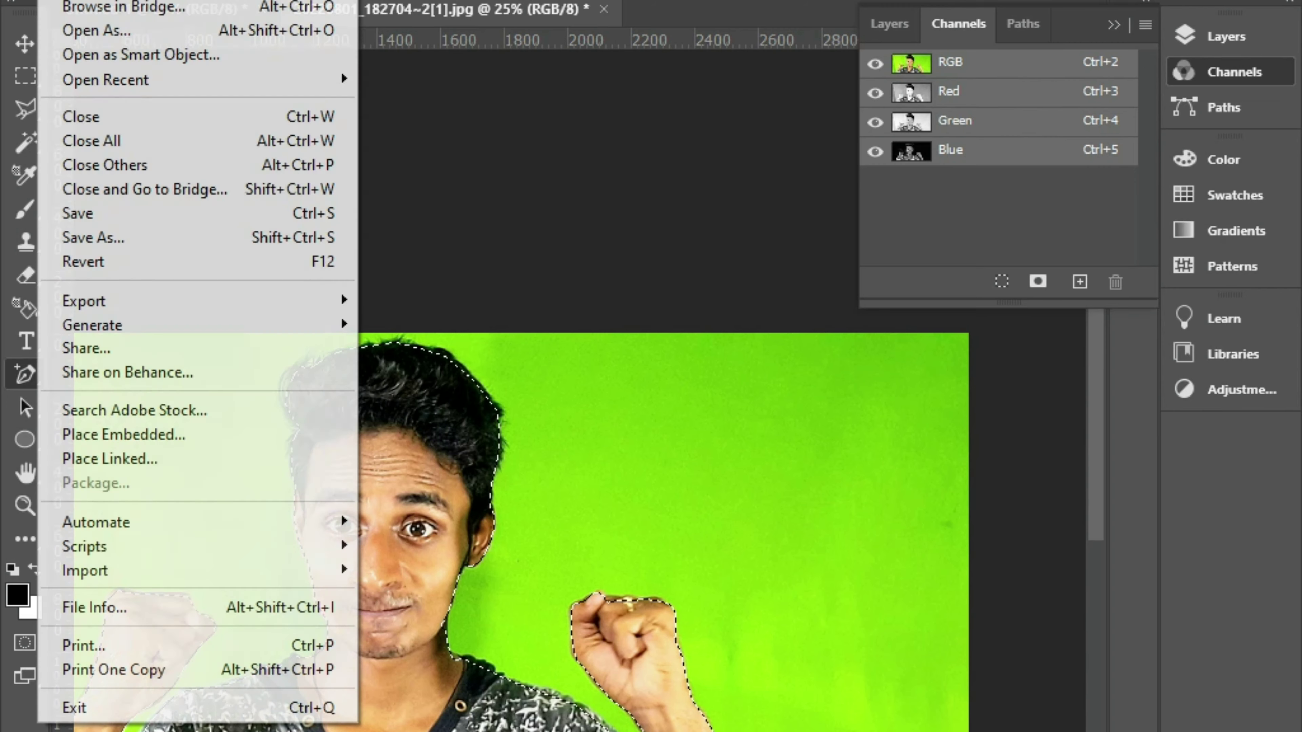
left_click(177, 1)
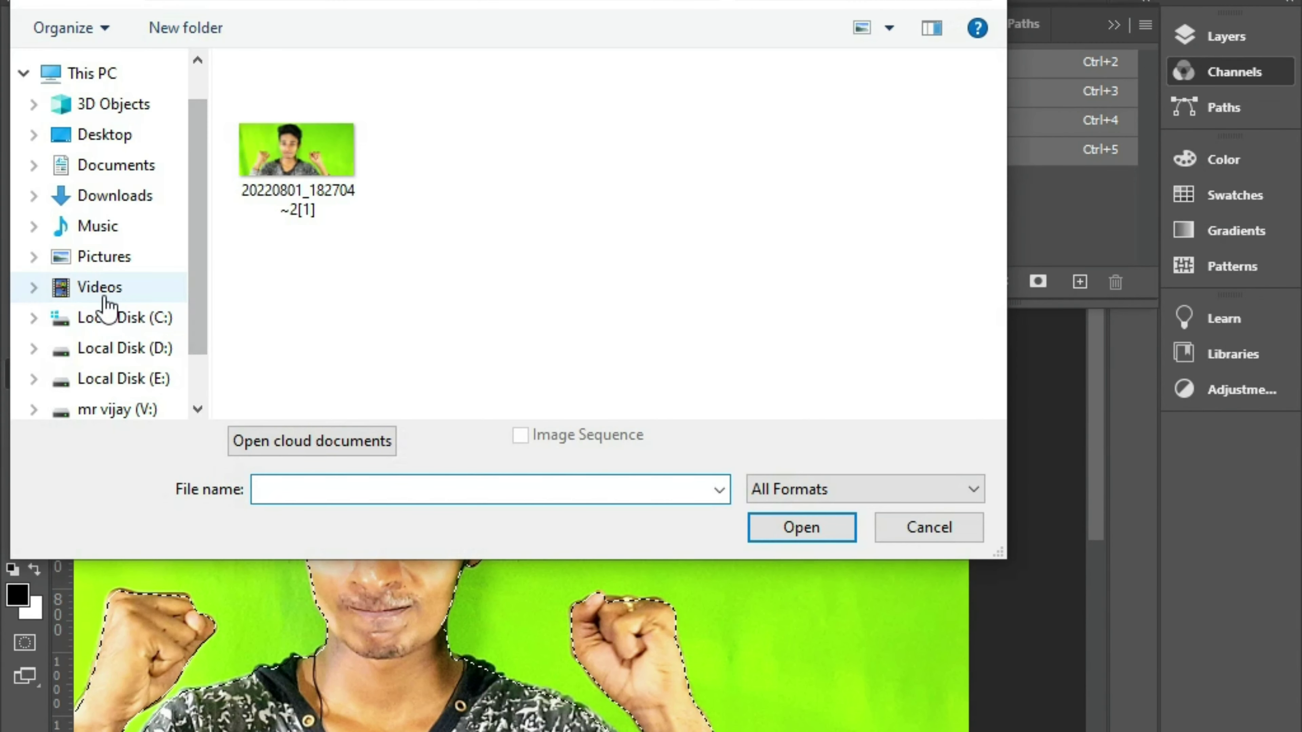
left_click(117, 169)
left_click(117, 195)
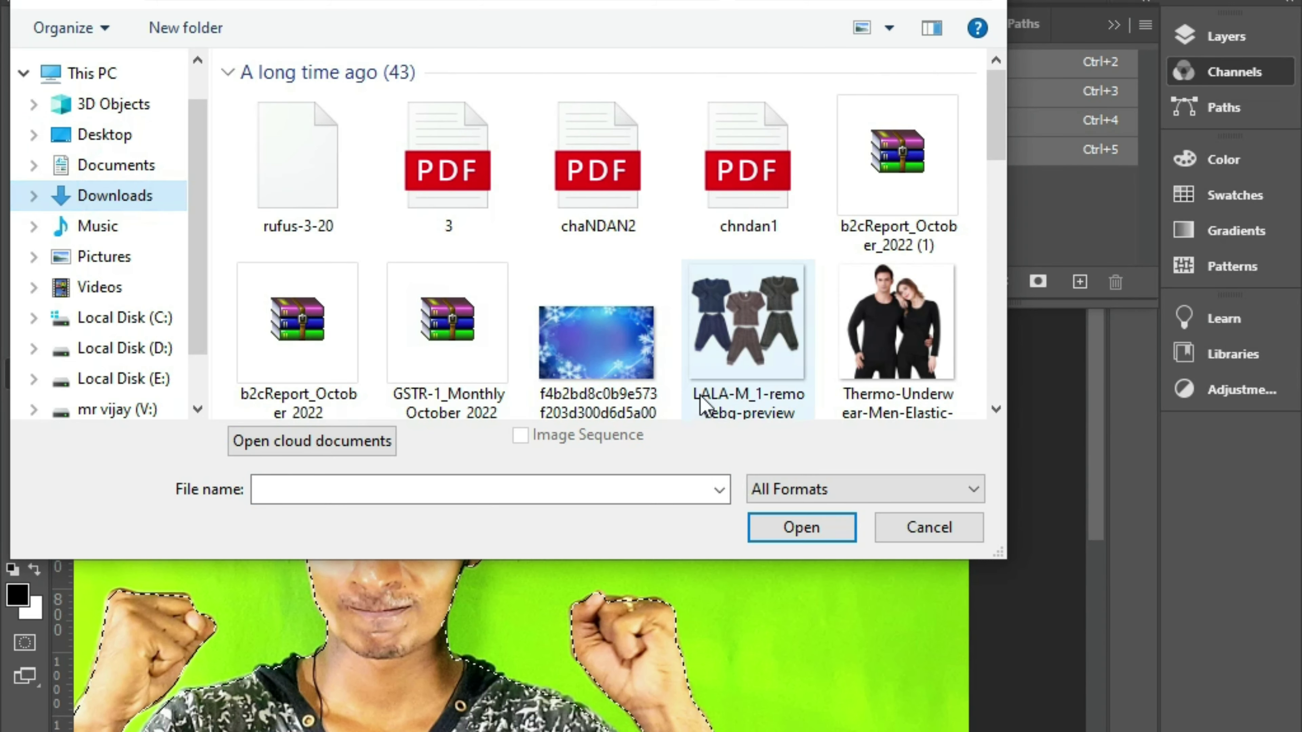
double_click(596, 342)
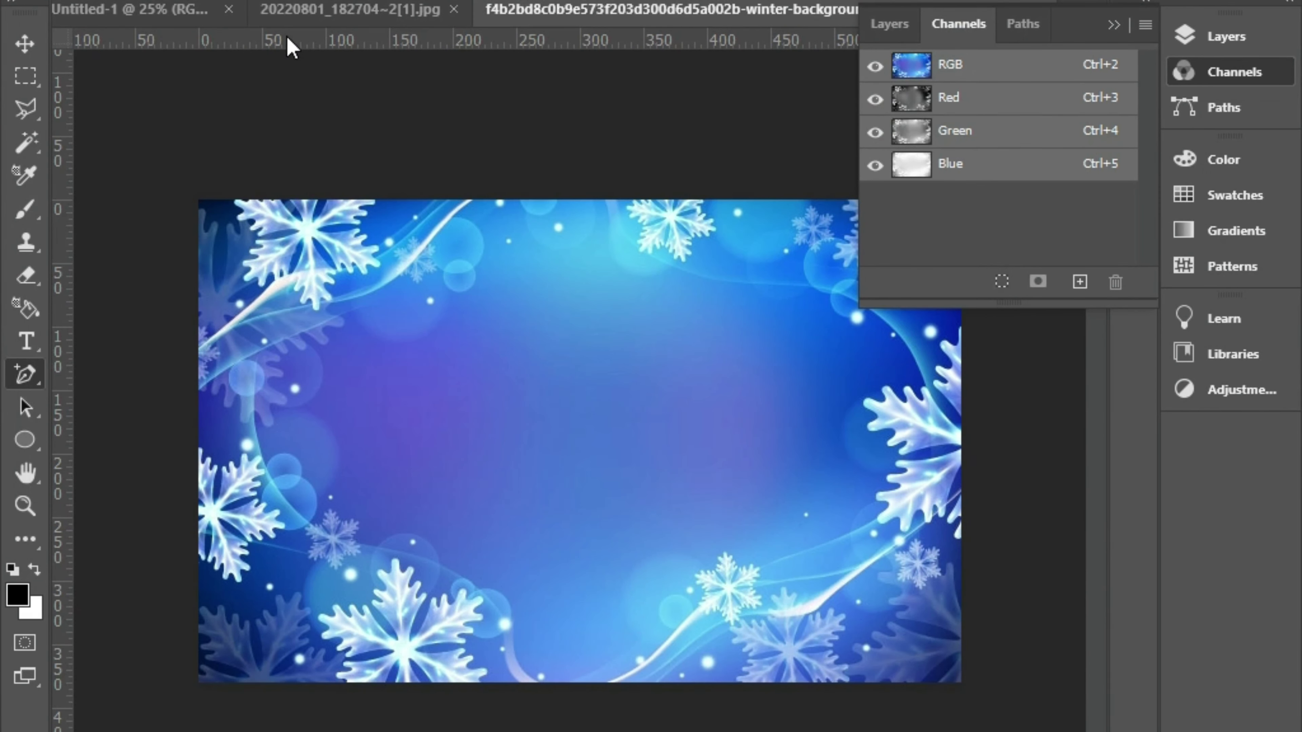
Cut the selected man out of the green-screen photo and return to the winter background.
left_click(311, 15)
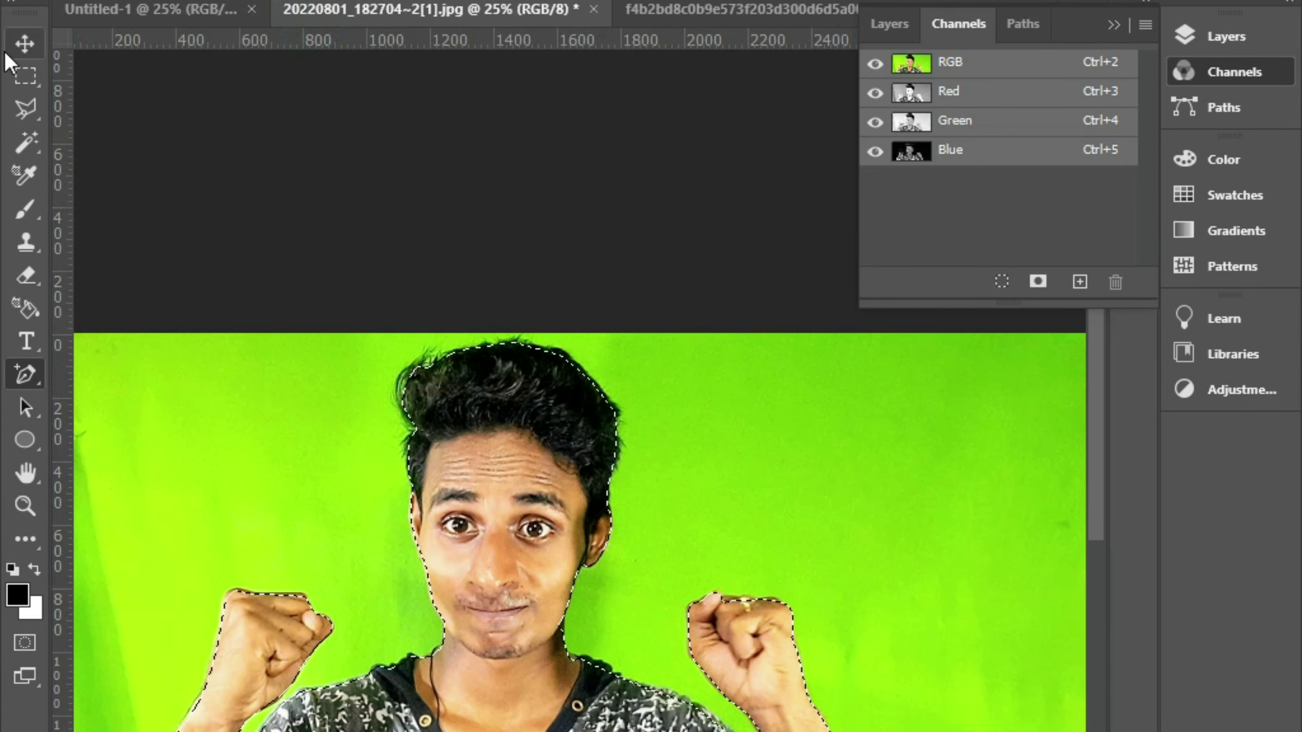
left_click(26, 47)
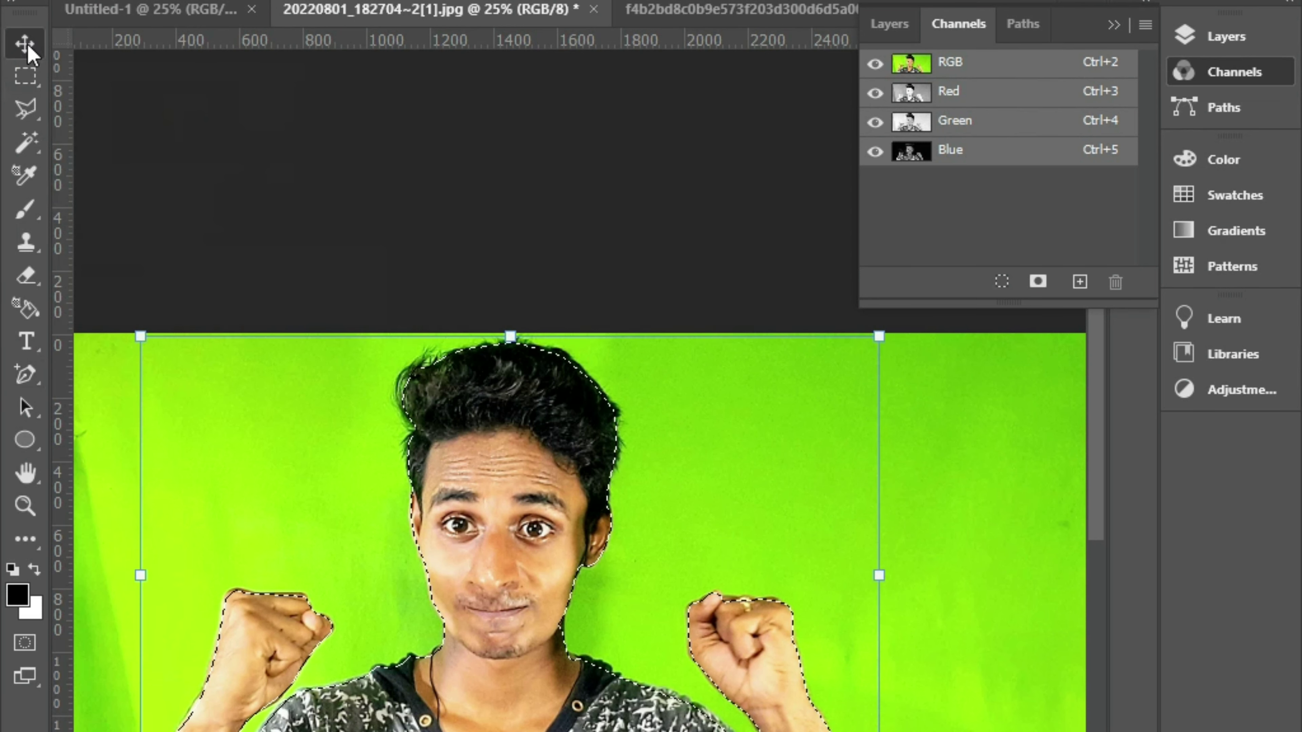
left_click(470, 580)
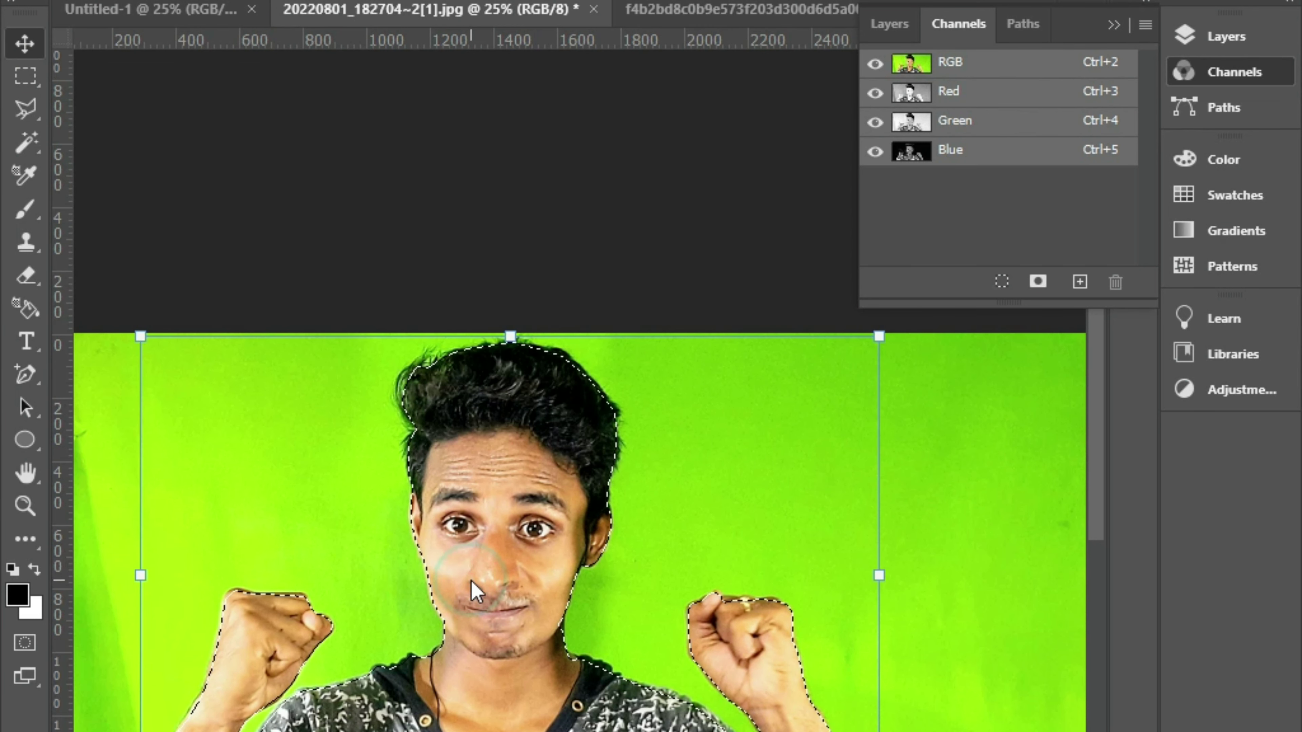
key("ctrl+x")
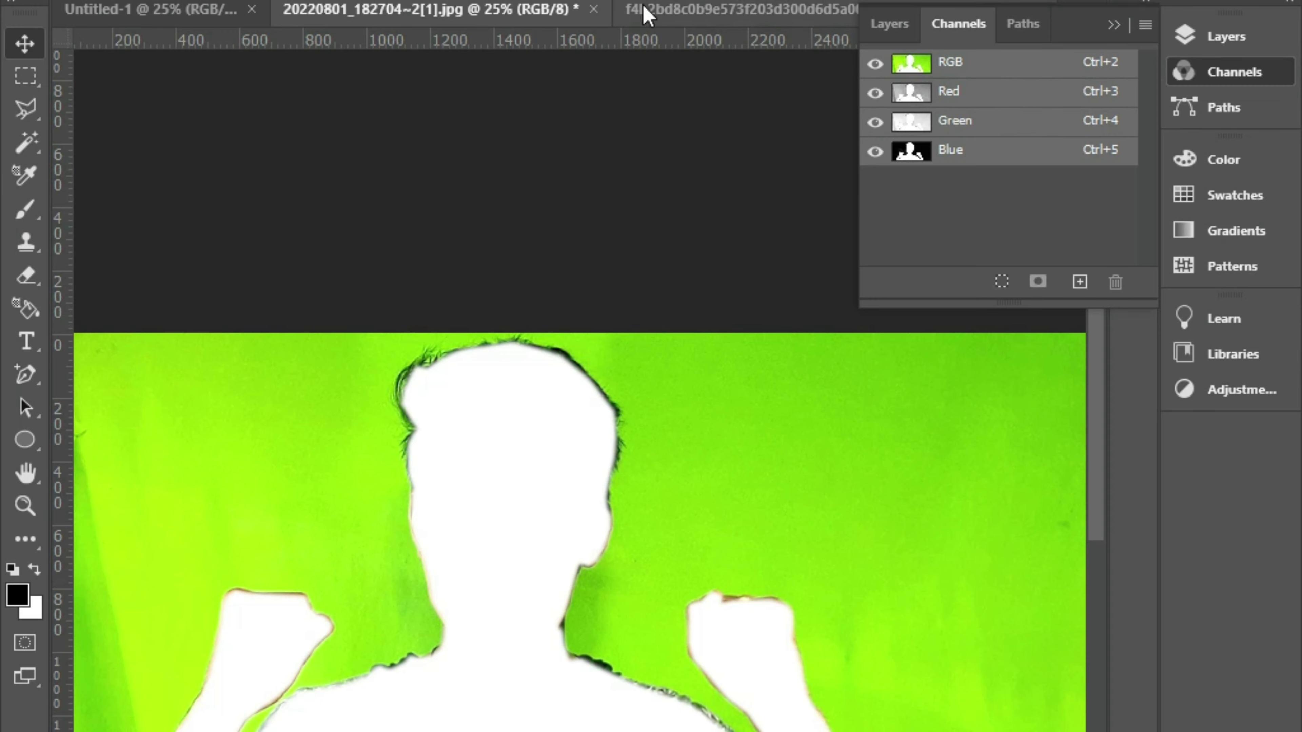
left_click(703, 12)
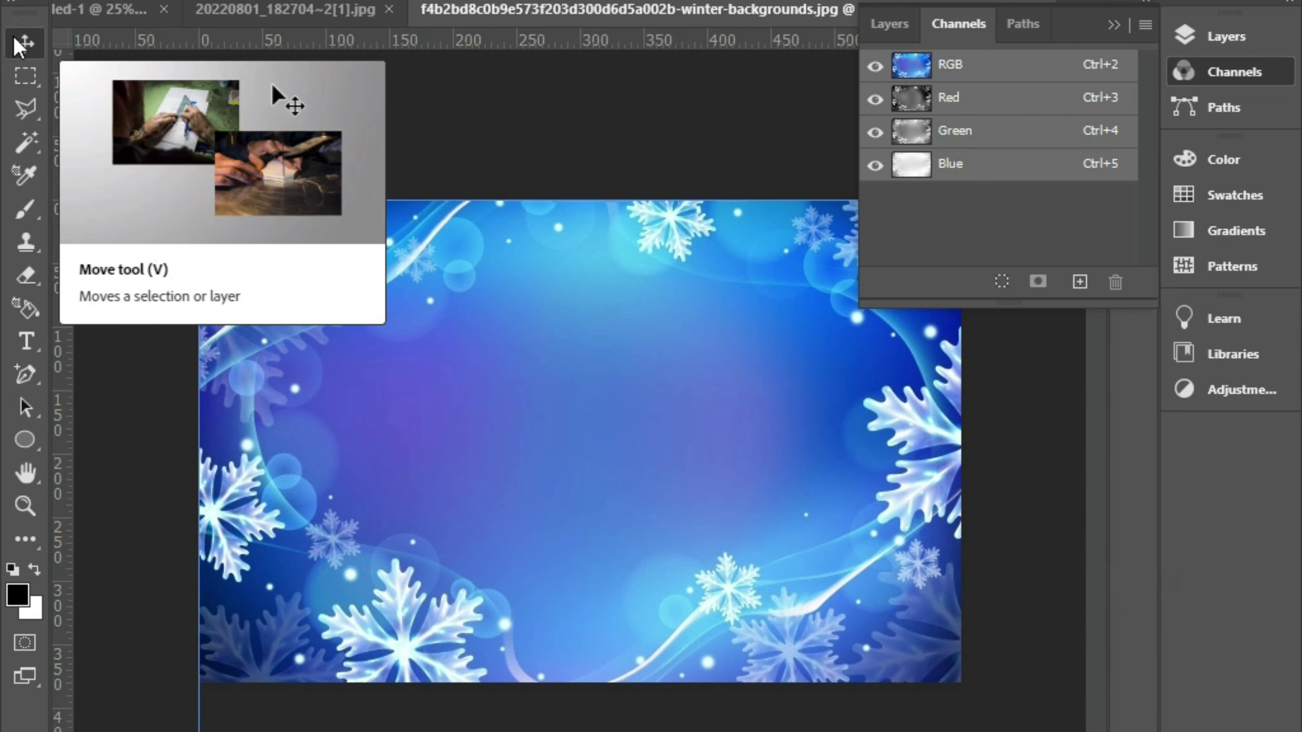
left_click(23, 45)
Inspect the pasted man's face and hair edges, then hide Layer 4 and return to the photo.
left_click(466, 354)
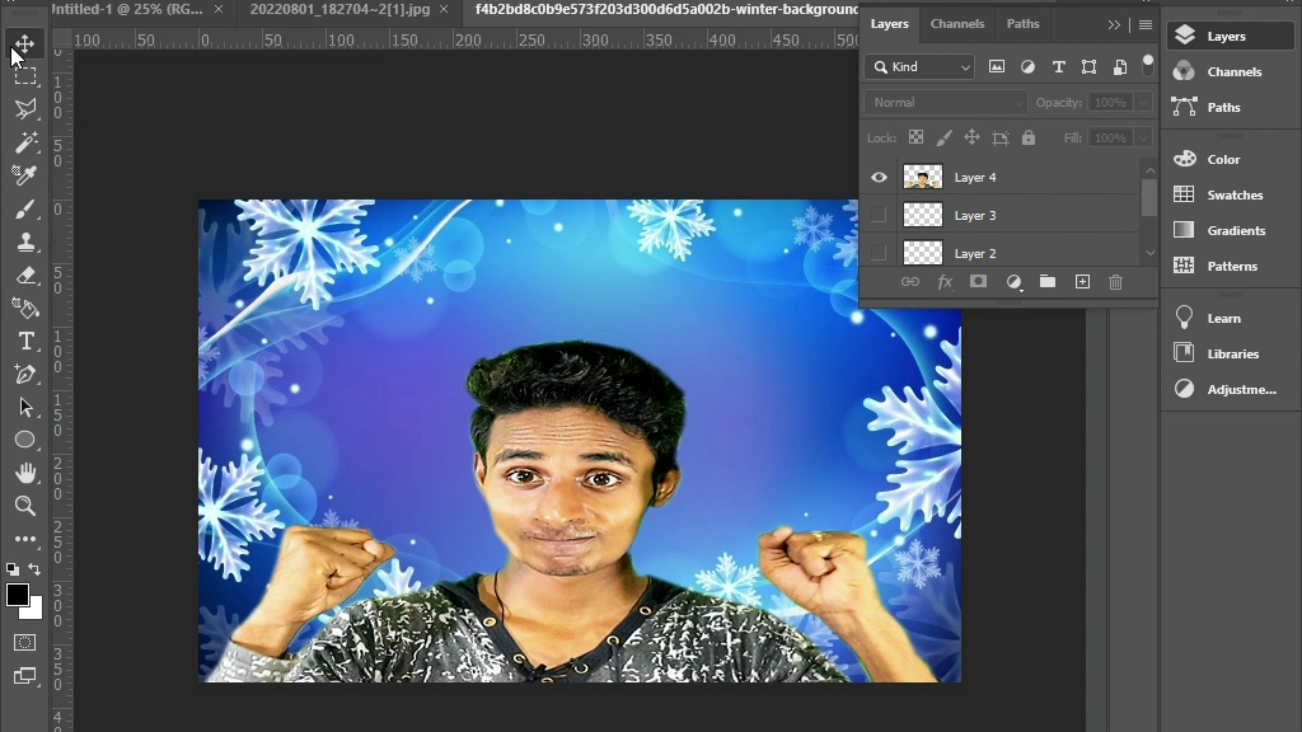
key("ctrl+plus")
key("ctrl+plus")
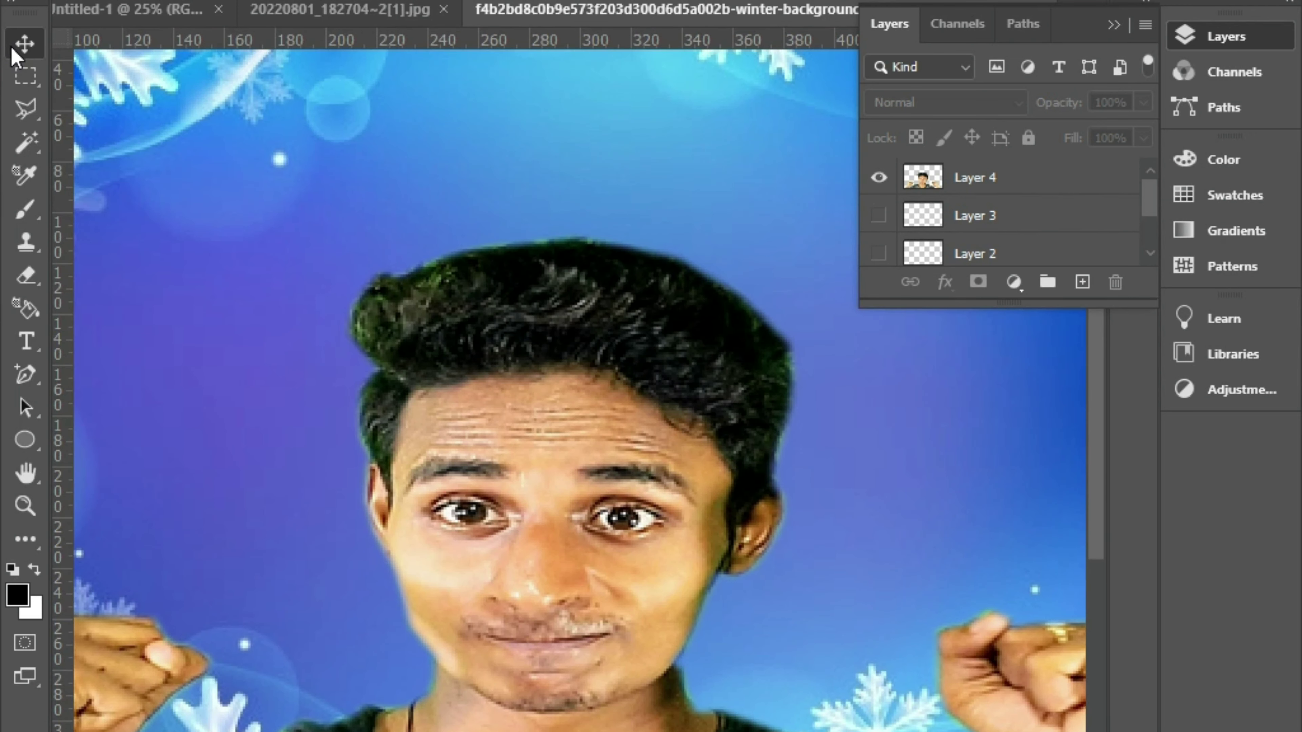
key("ctrl+plus")
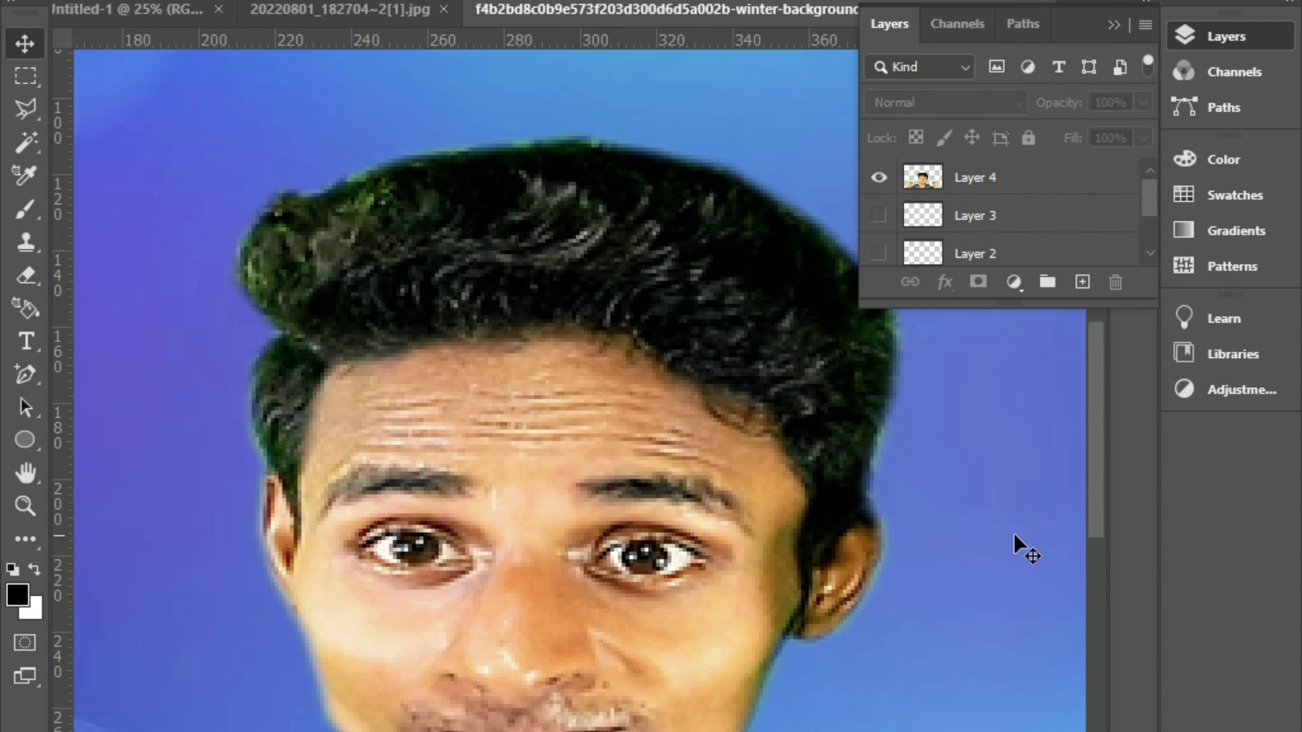
key("ctrl+minus")
key("ctrl+minus")
key("ctrl+minus")
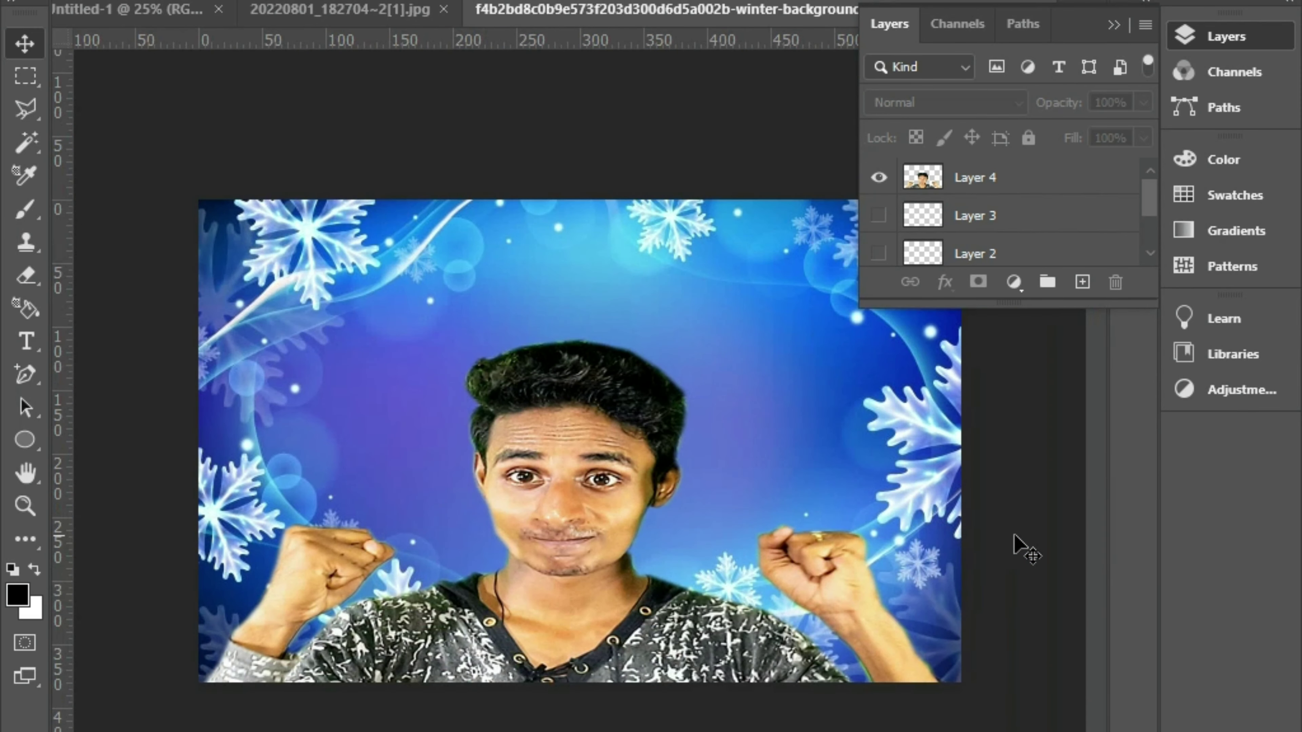
key("ctrl+plus")
key("ctrl+plus")
key("ctrl+plus")
key("ctrl+plus")
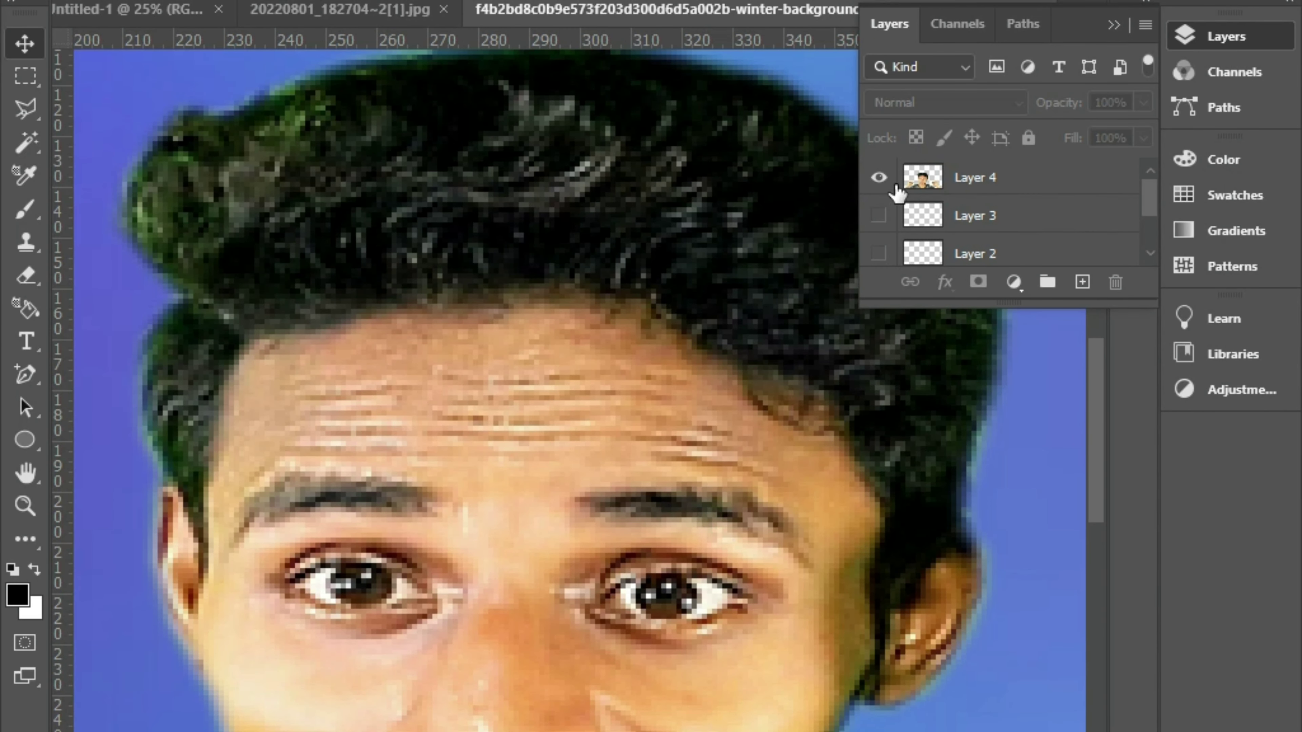
left_click(879, 178)
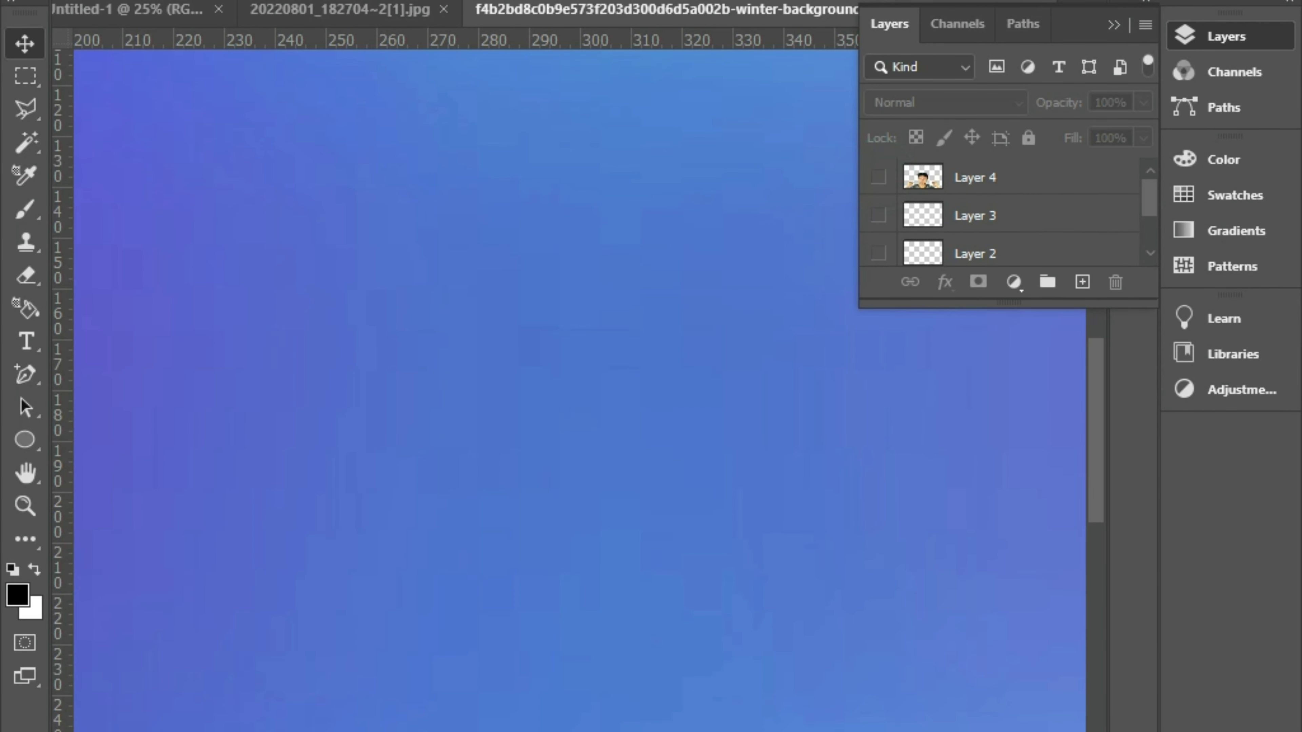
left_click(340, 9)
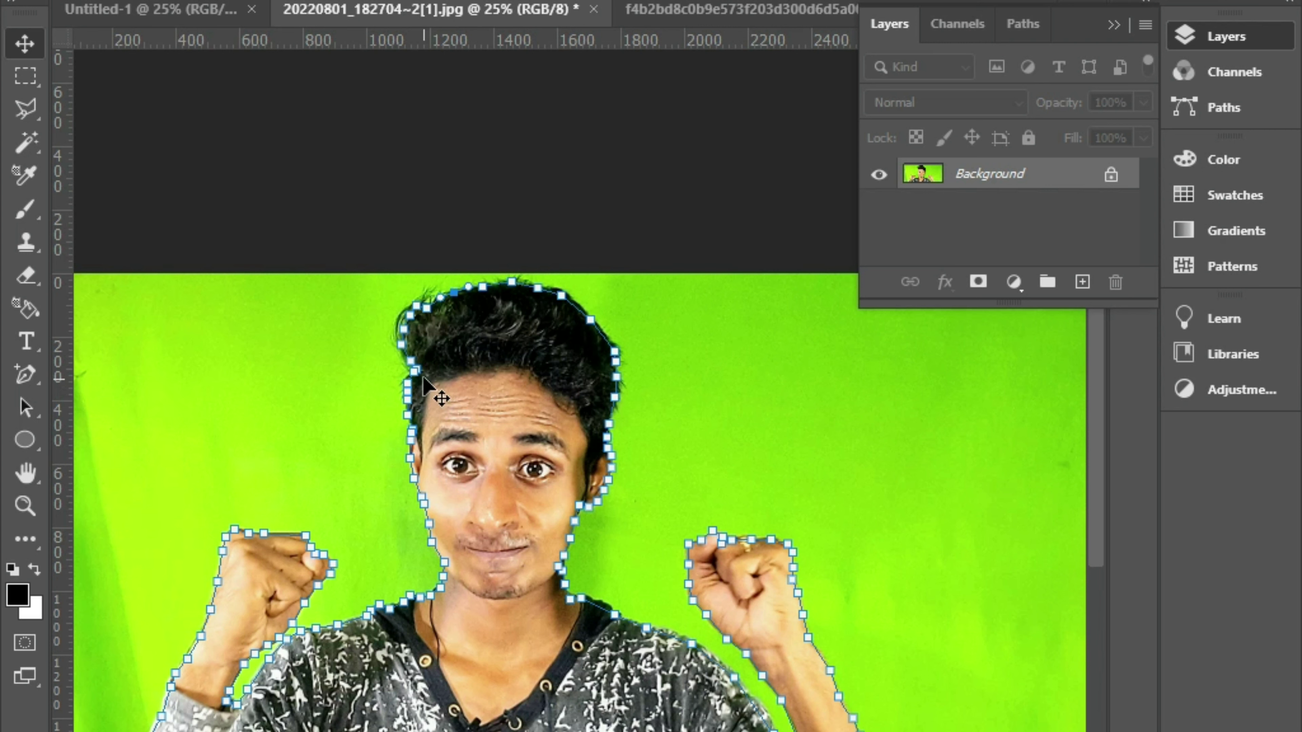
Make a 0-feather selection from the man's pen outline, copy it, and switch to the winter document.
left_click(25, 374)
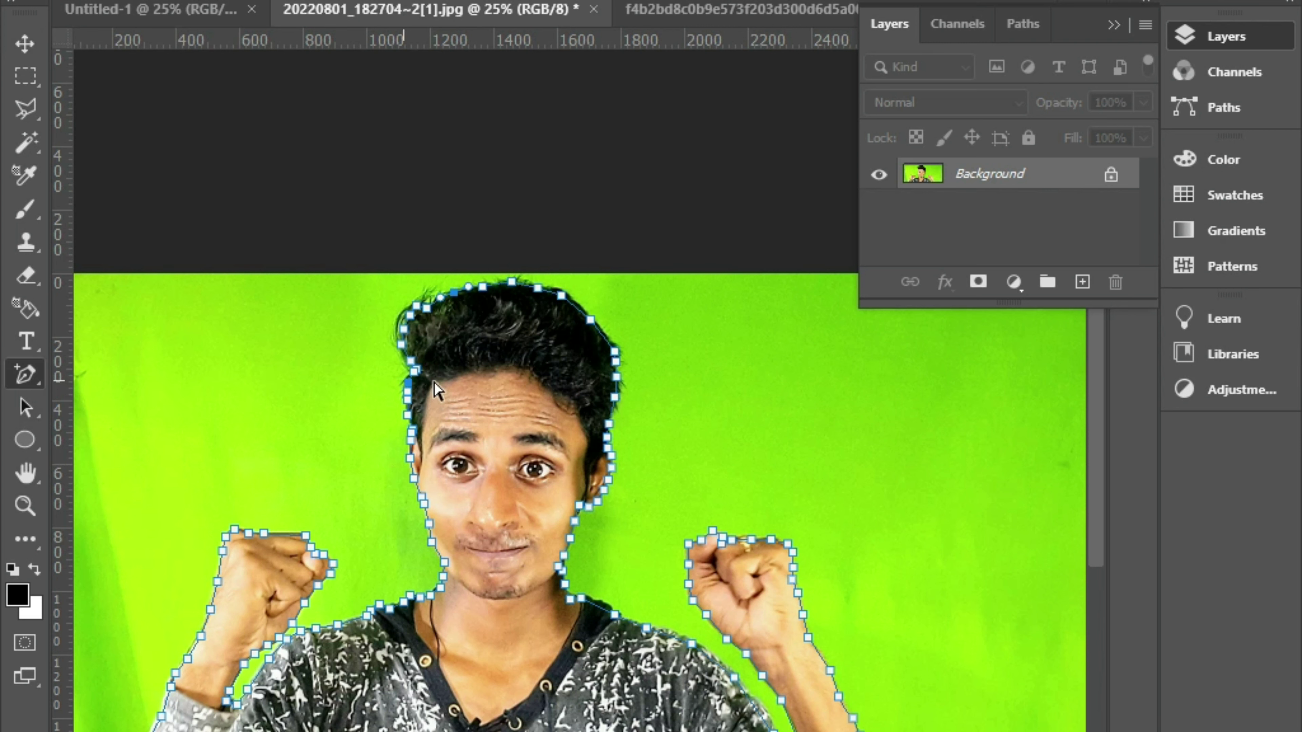
right_click(417, 392)
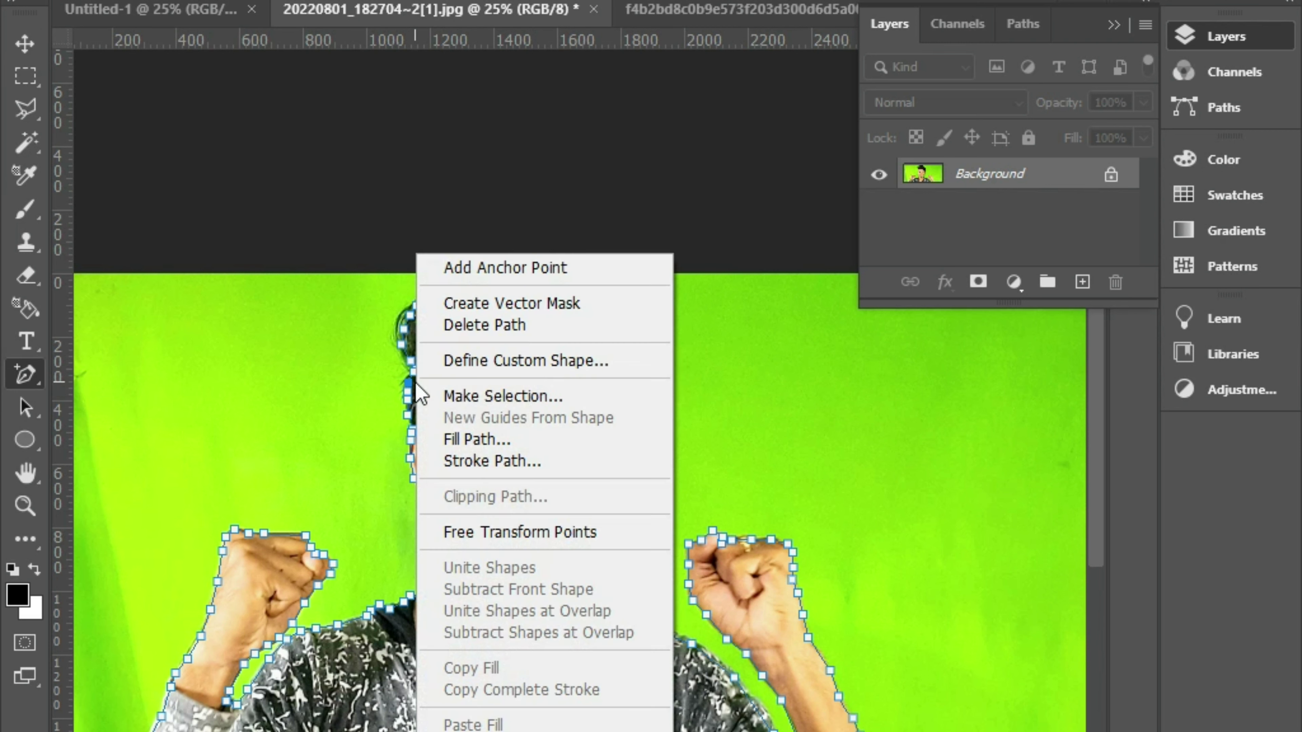
left_click(505, 398)
type("0")
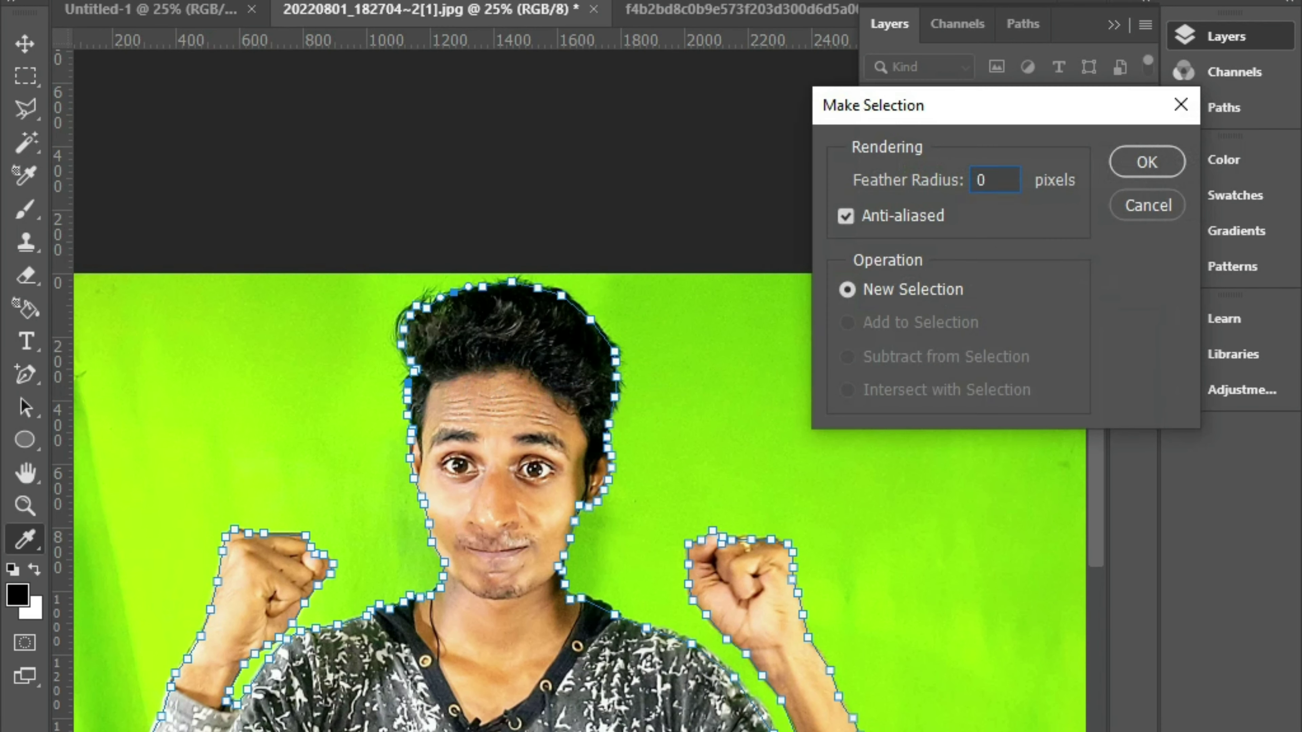
key("Return")
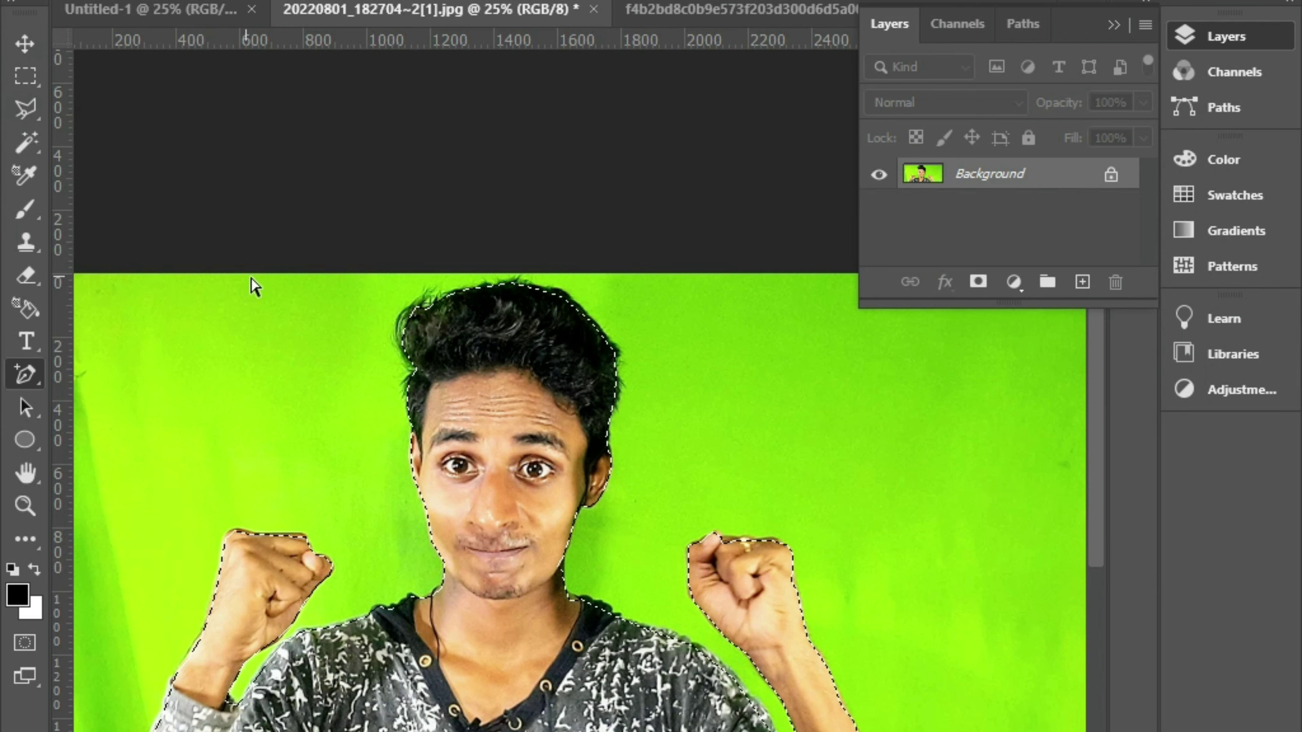
left_click_drag(536, 478, 599, 259)
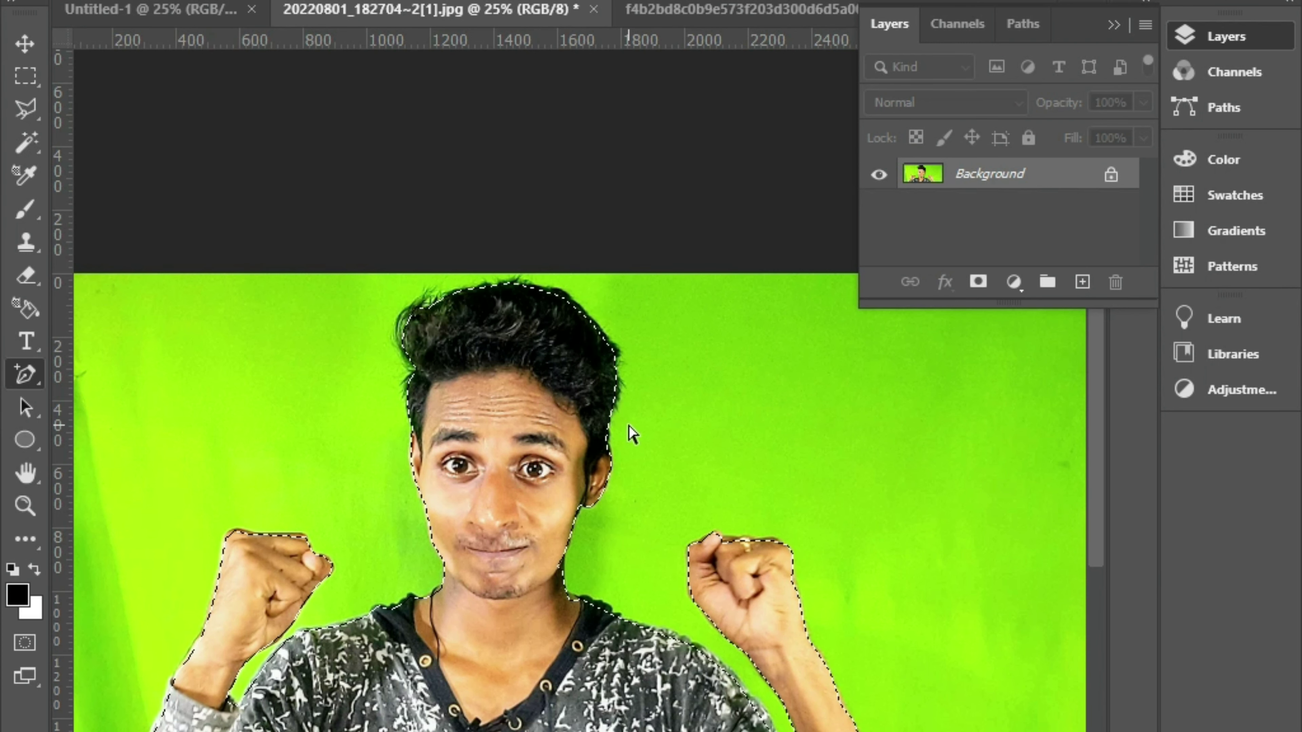
left_click(730, 21)
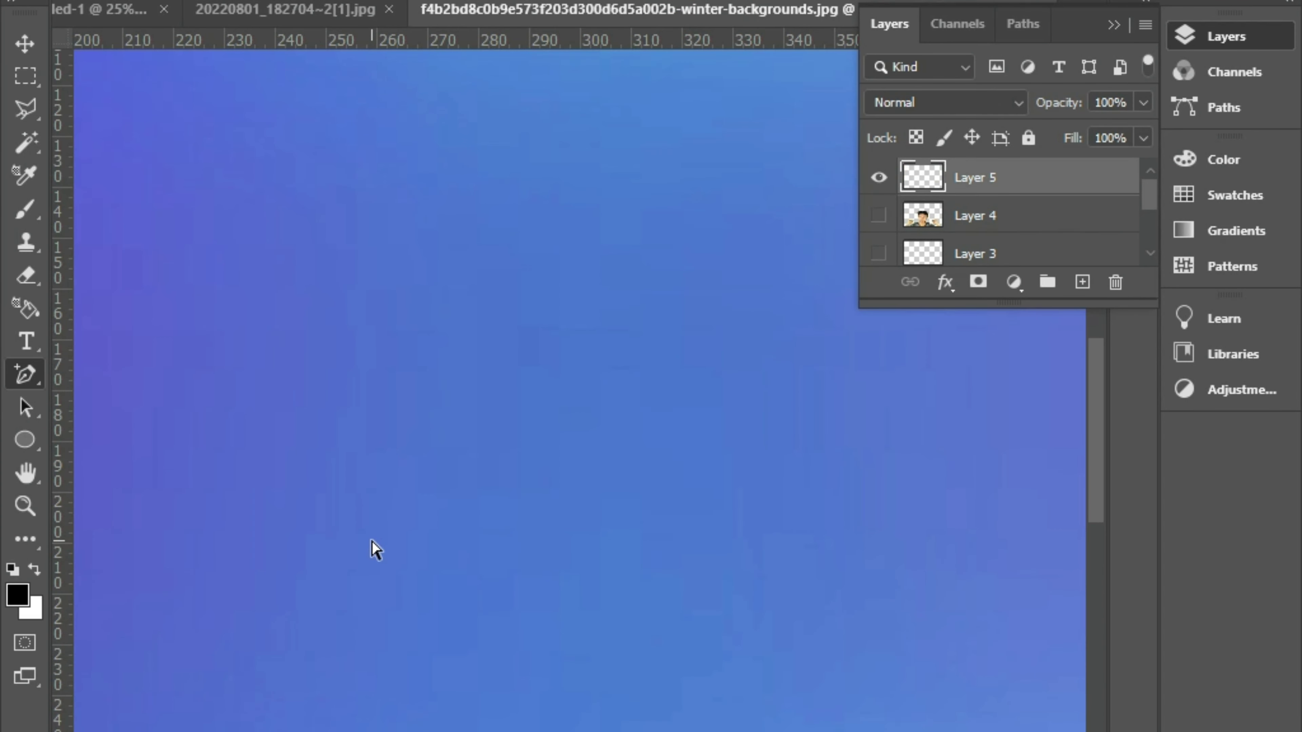
Paste the sharp cut-out as Layer 5, compare it with Layer 4, and leave Layer 4 visible.
key("ctrl+v")
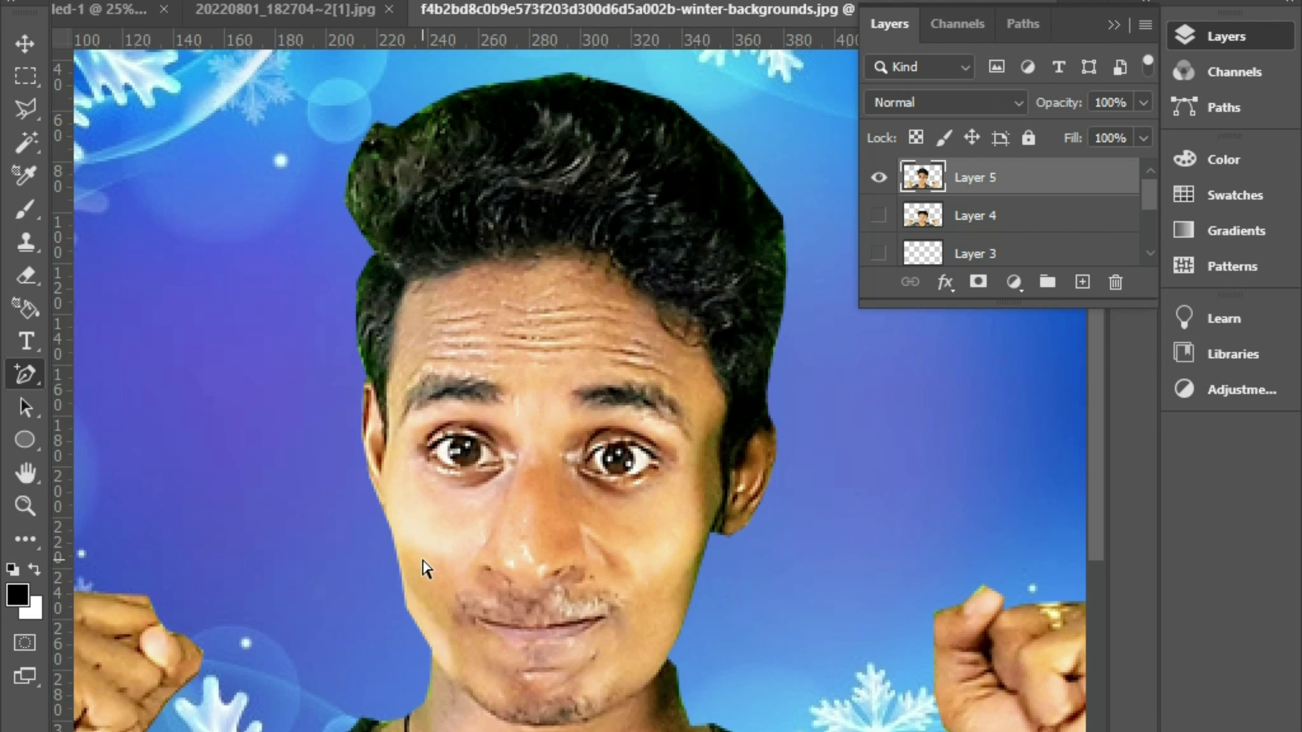
key("ctrl+plus")
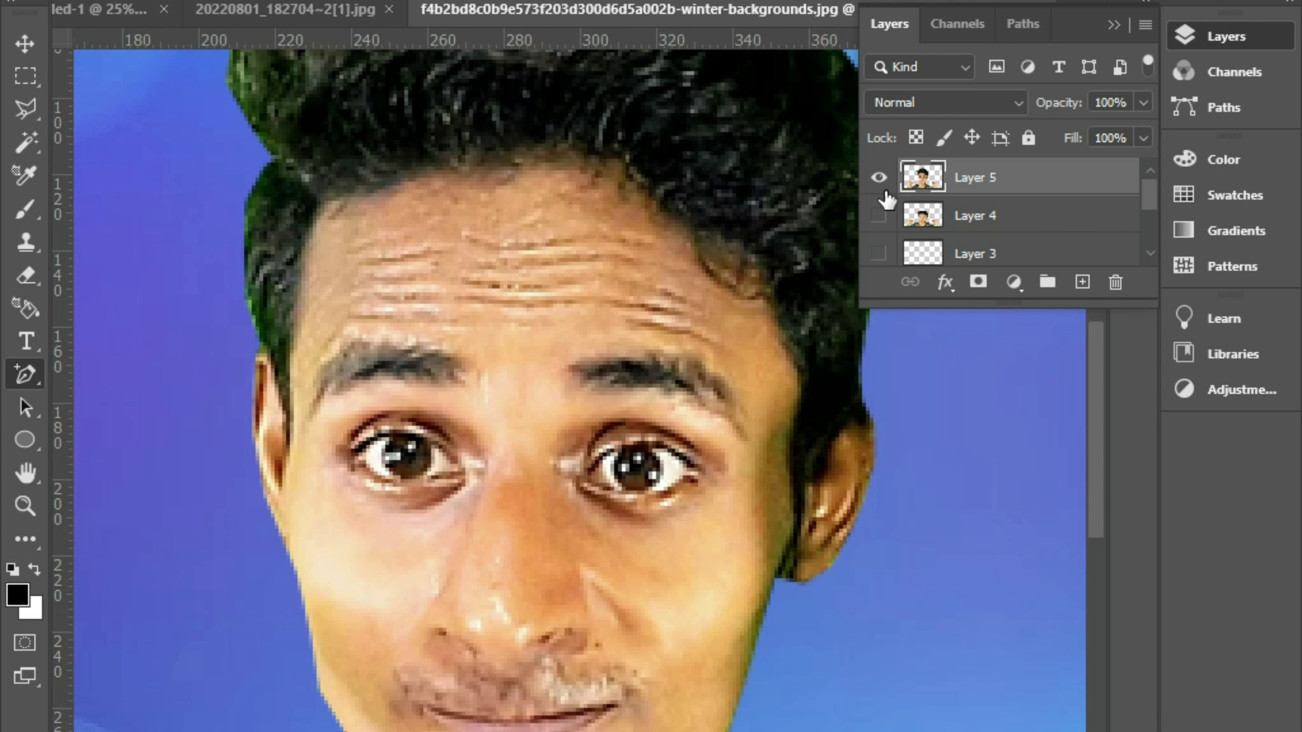
left_click(879, 177)
left_click(879, 215)
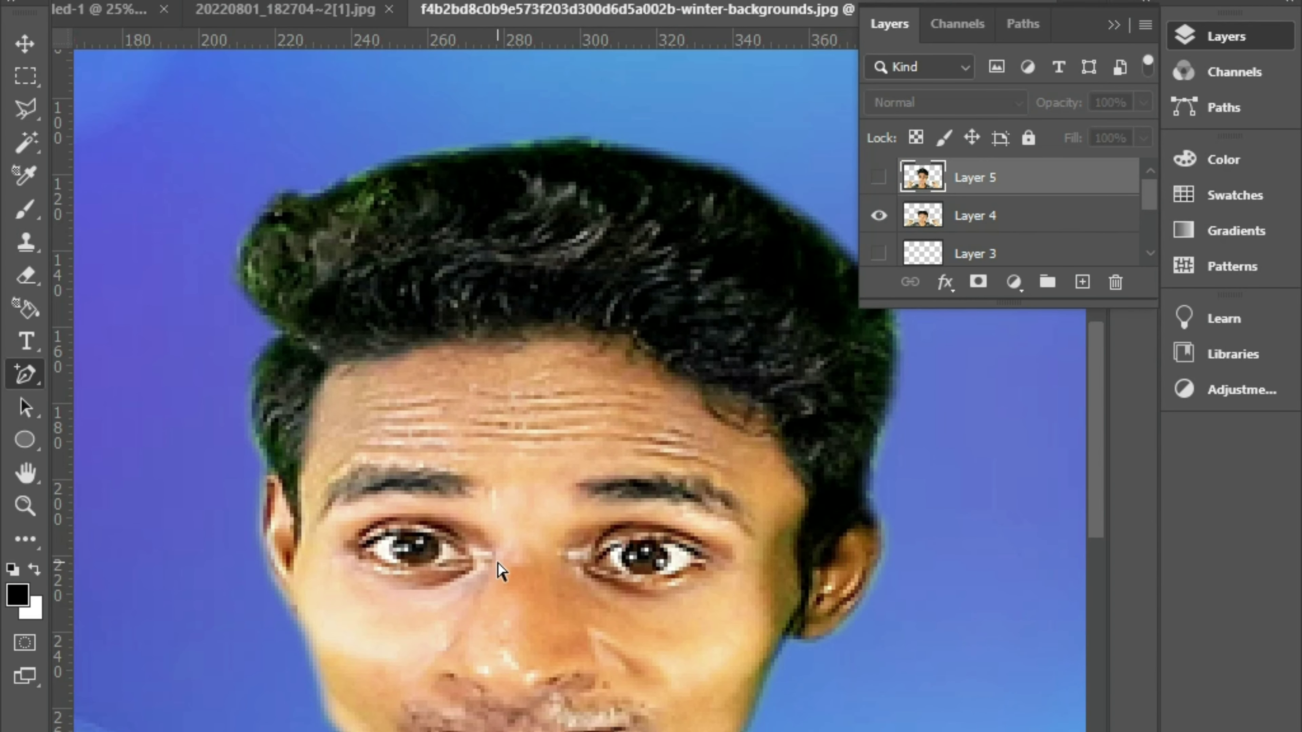
scroll(643, 456, "down", 3)
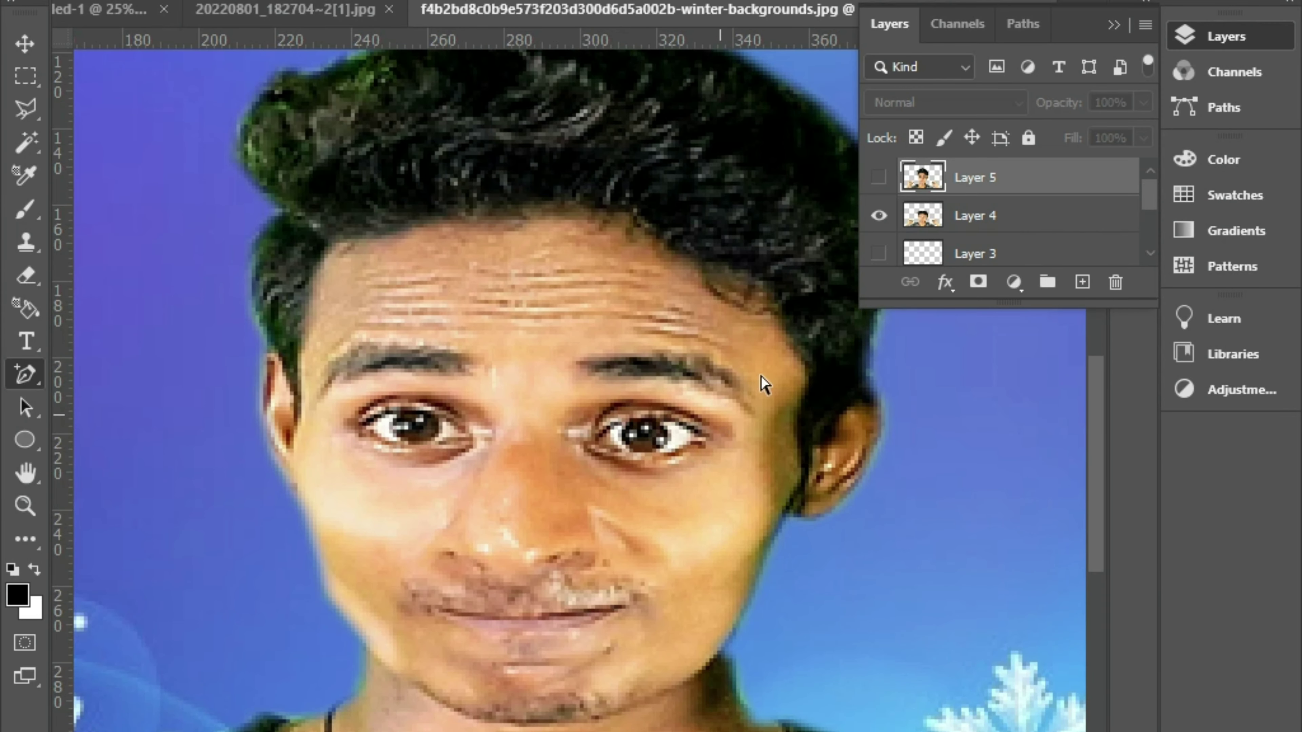
left_click(879, 177)
left_click(878, 218)
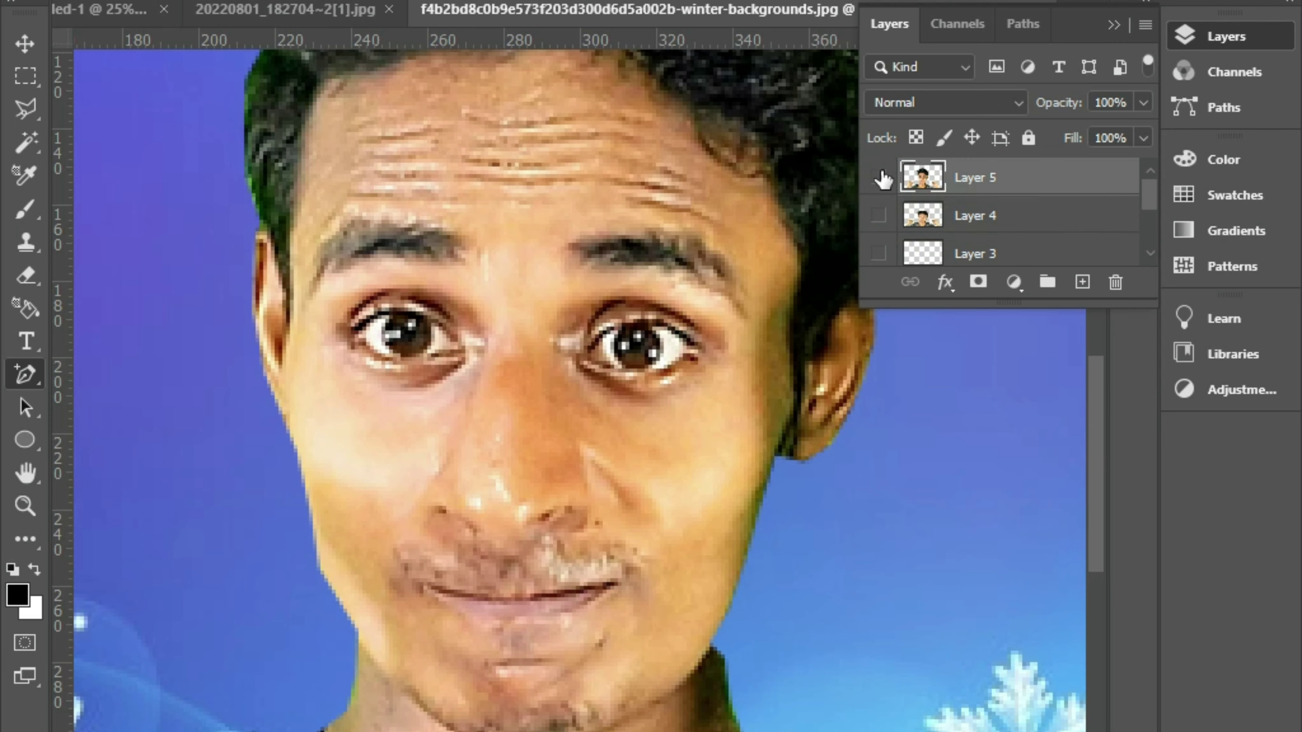
left_click(879, 178)
left_click(880, 215)
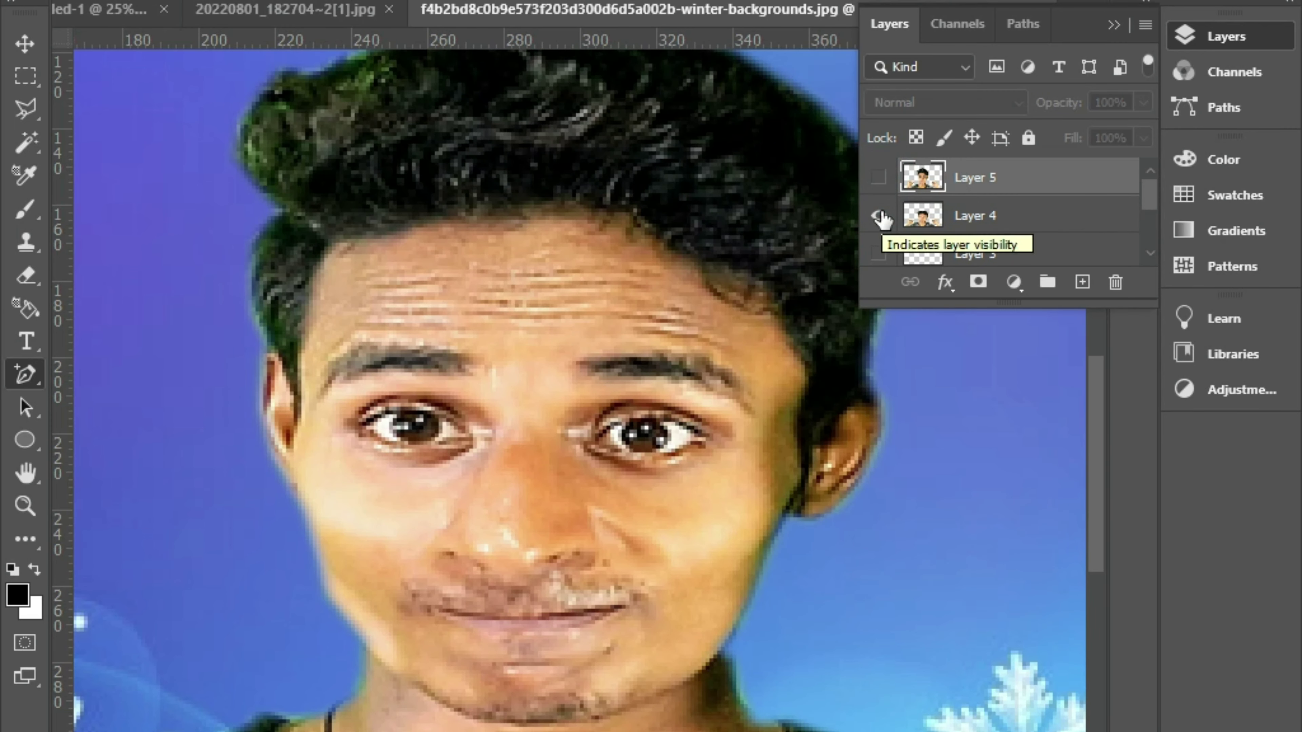
key("ctrl+minus")
key("ctrl+minus")
key("ctrl+minus")
key("ctrl+minus")
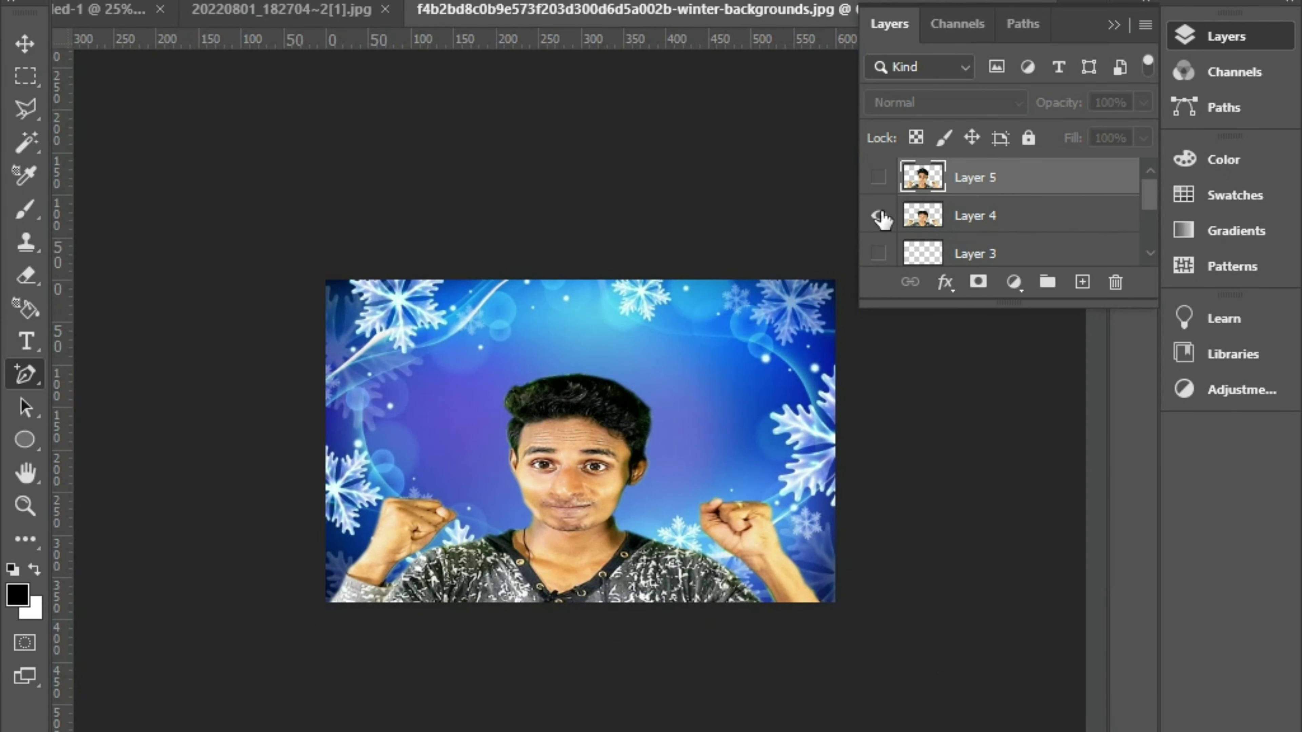